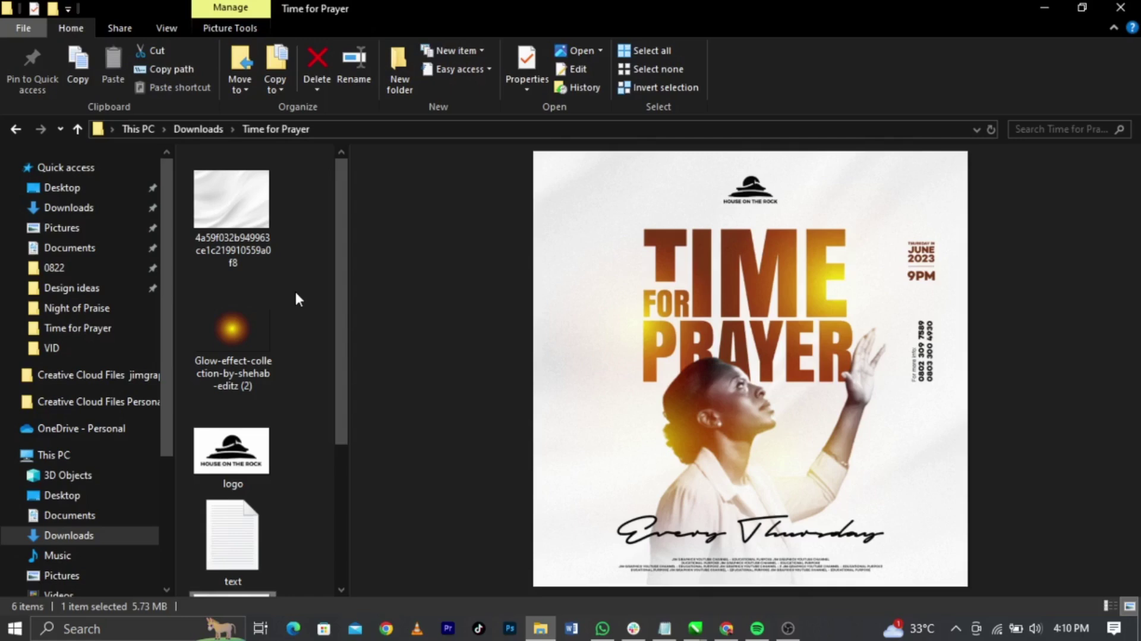
- Preview the fabric, glow, logo and praying-woman images, then open the text notes in Notepad
left_click(249, 213)
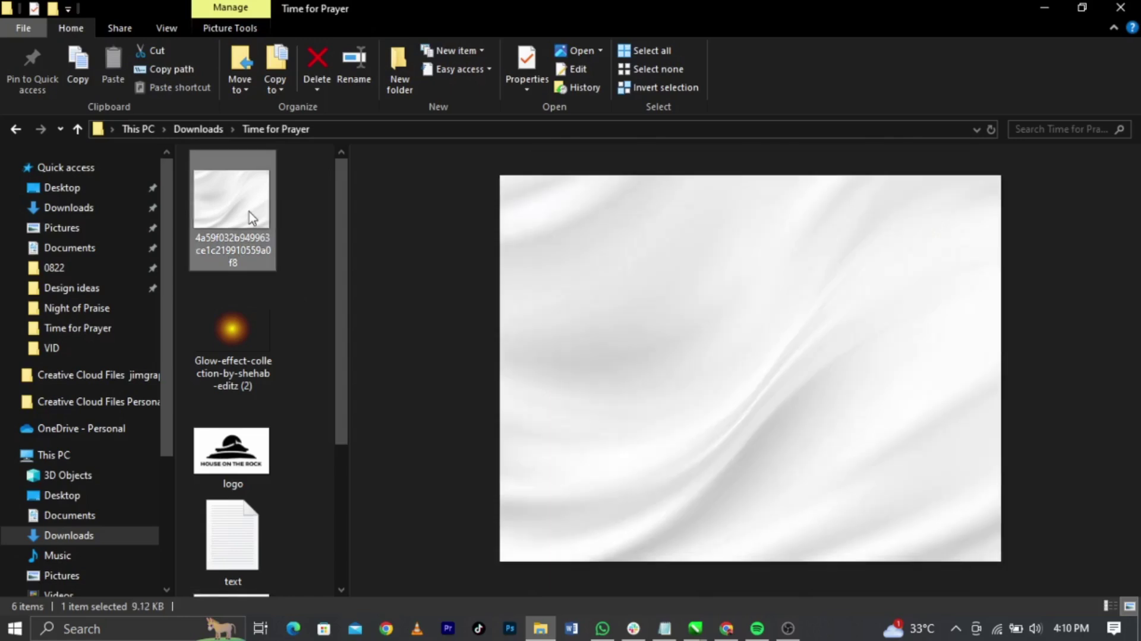
left_click(241, 345)
left_click(256, 457)
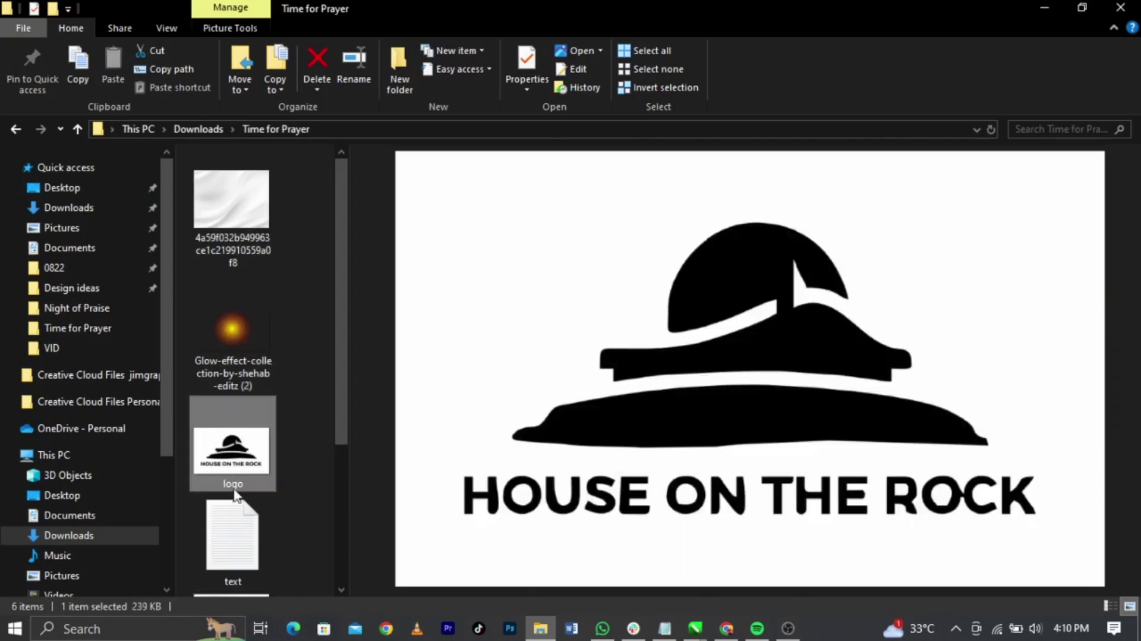
left_click(259, 518)
scroll(332, 381, "down", 3)
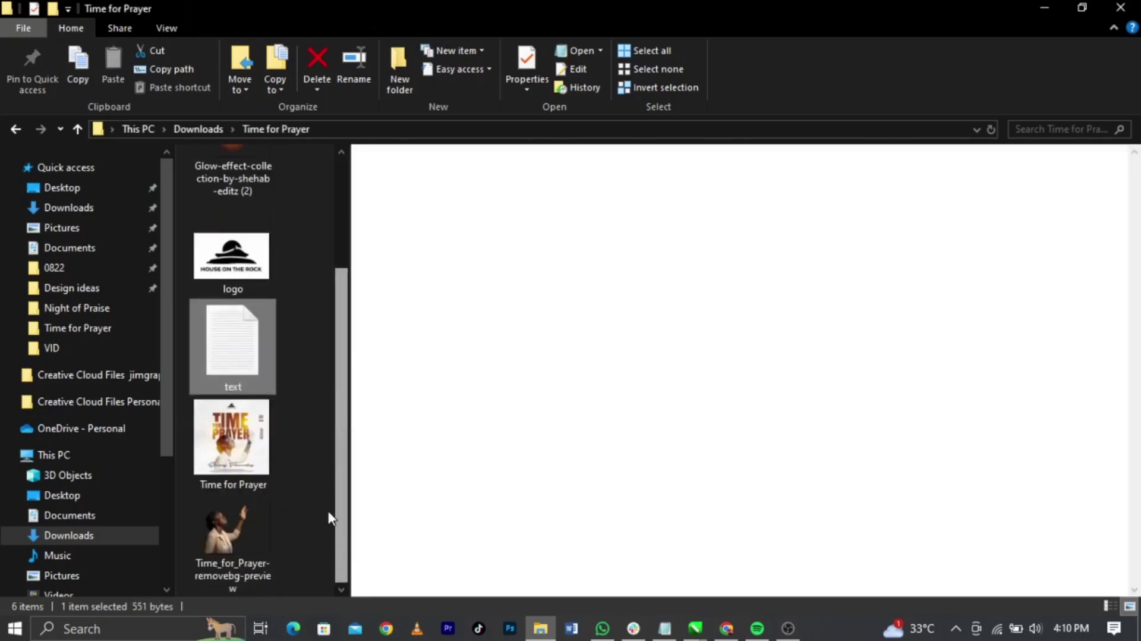
left_click(251, 516)
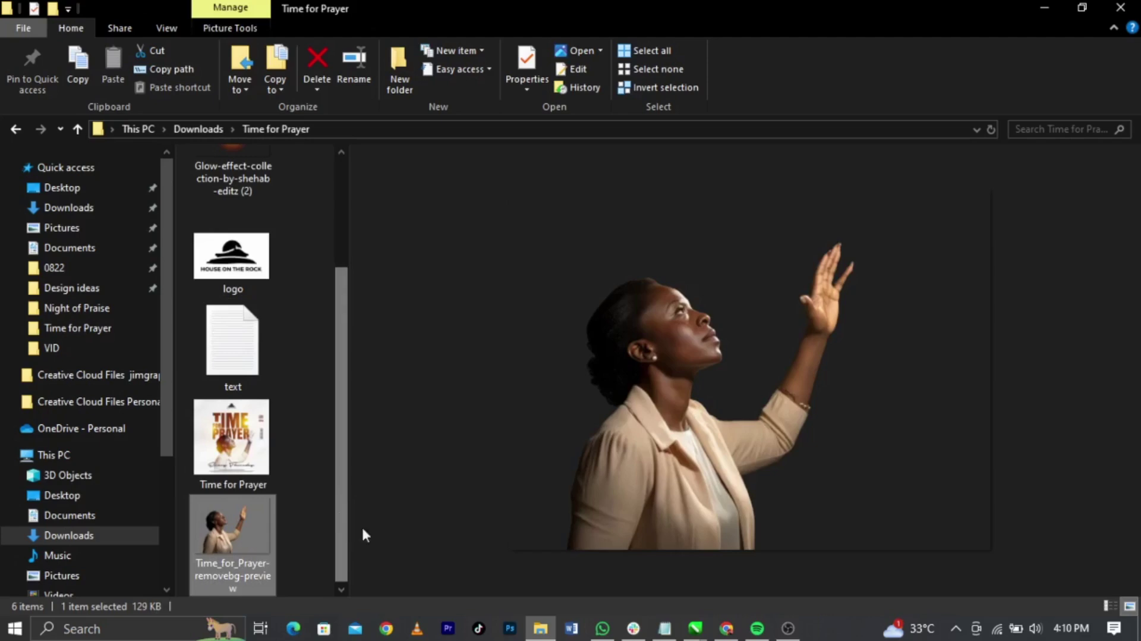
left_click(664, 627)
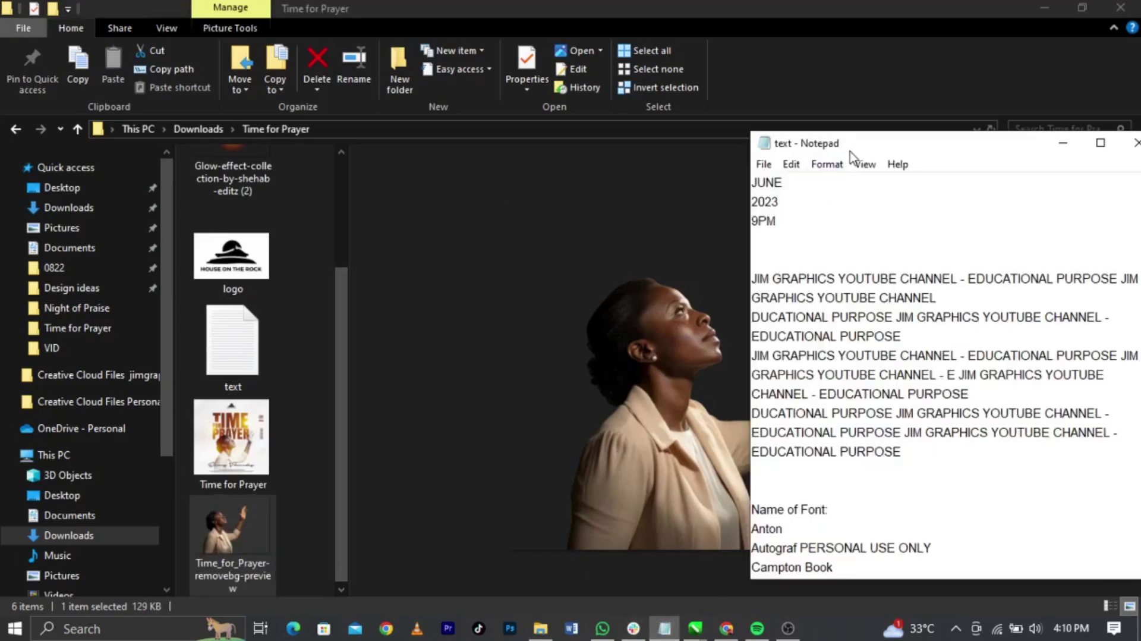
- Enlarge the Notepad window to show the wording and fonts Anton, Autograf, Campton Book, then switch to CorelDRAW
left_click_drag(853, 144, 665, 142)
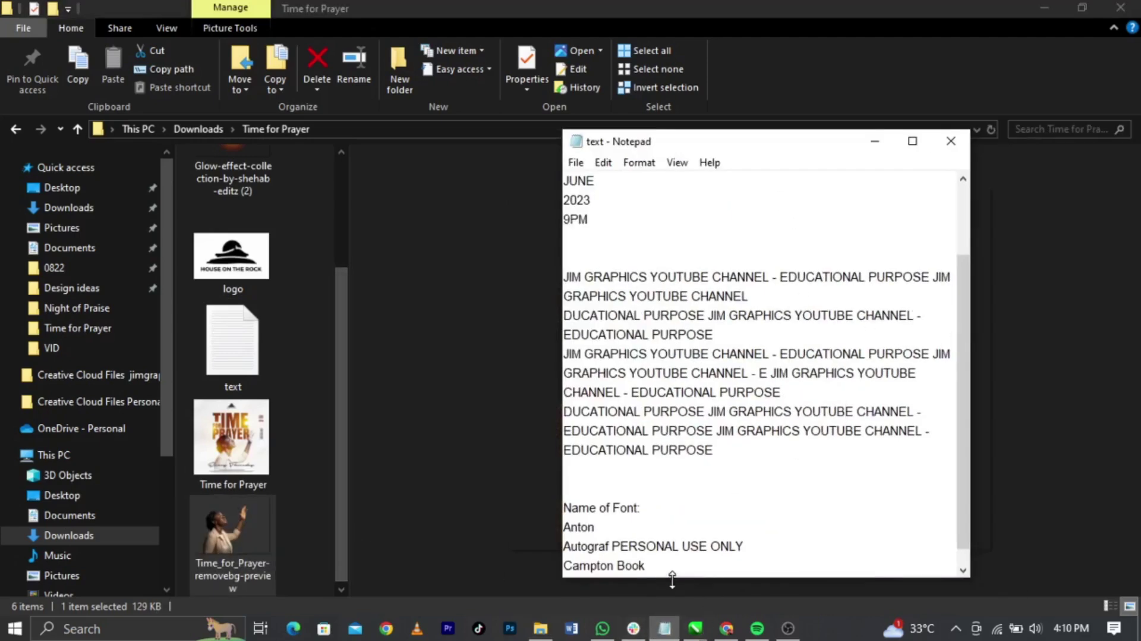
left_click_drag(677, 578, 564, 524)
left_click(642, 574)
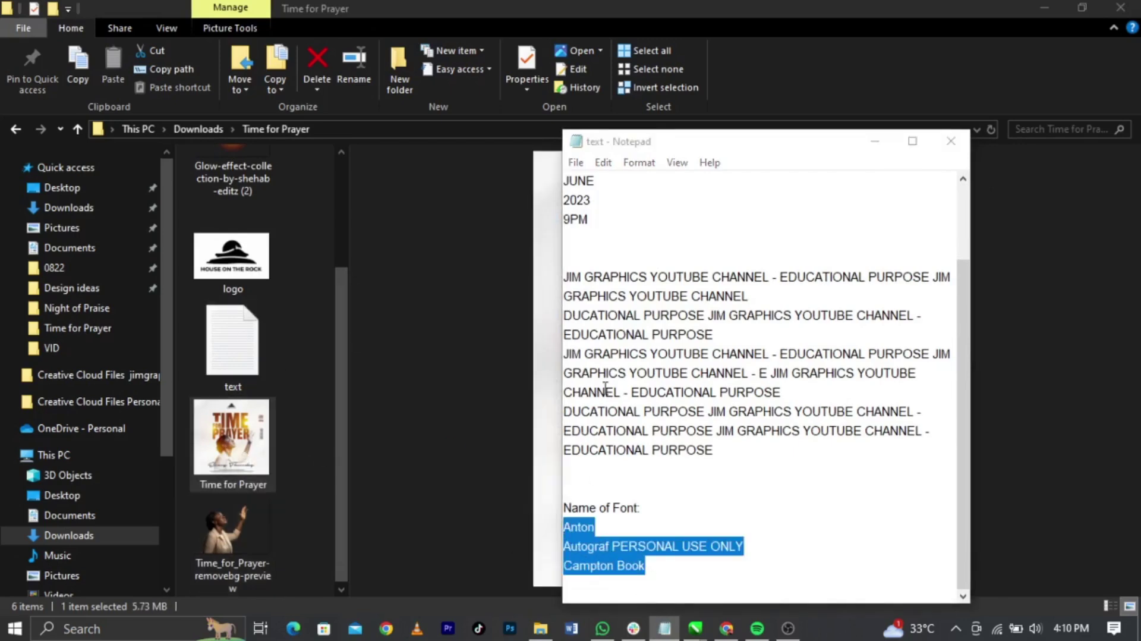
left_click(510, 326)
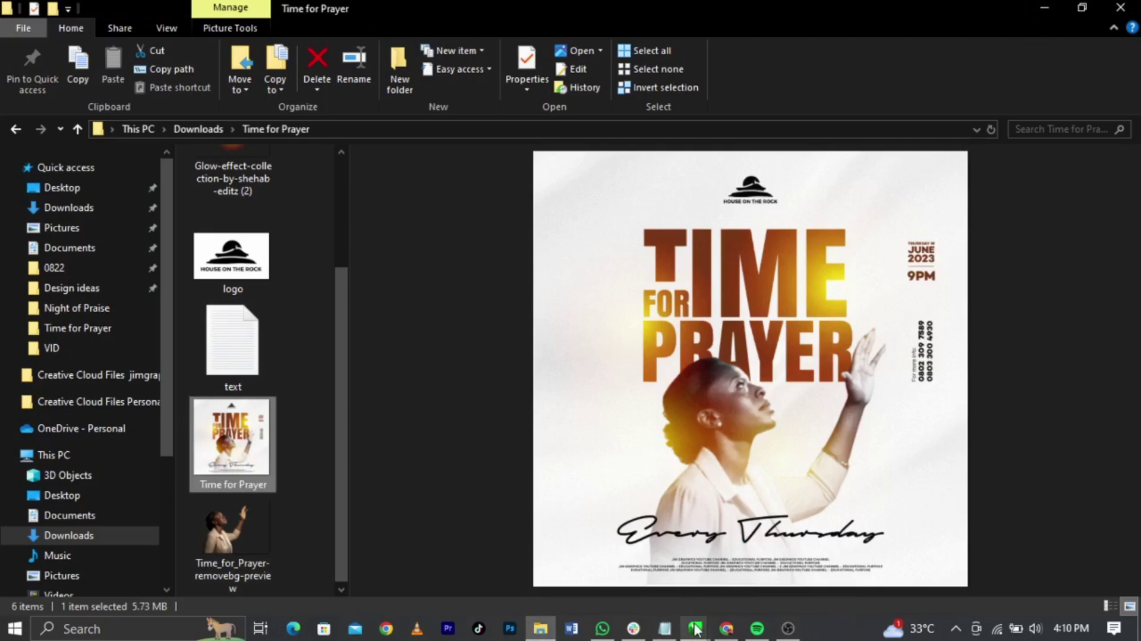
left_click(1044, 8)
left_click(892, 139)
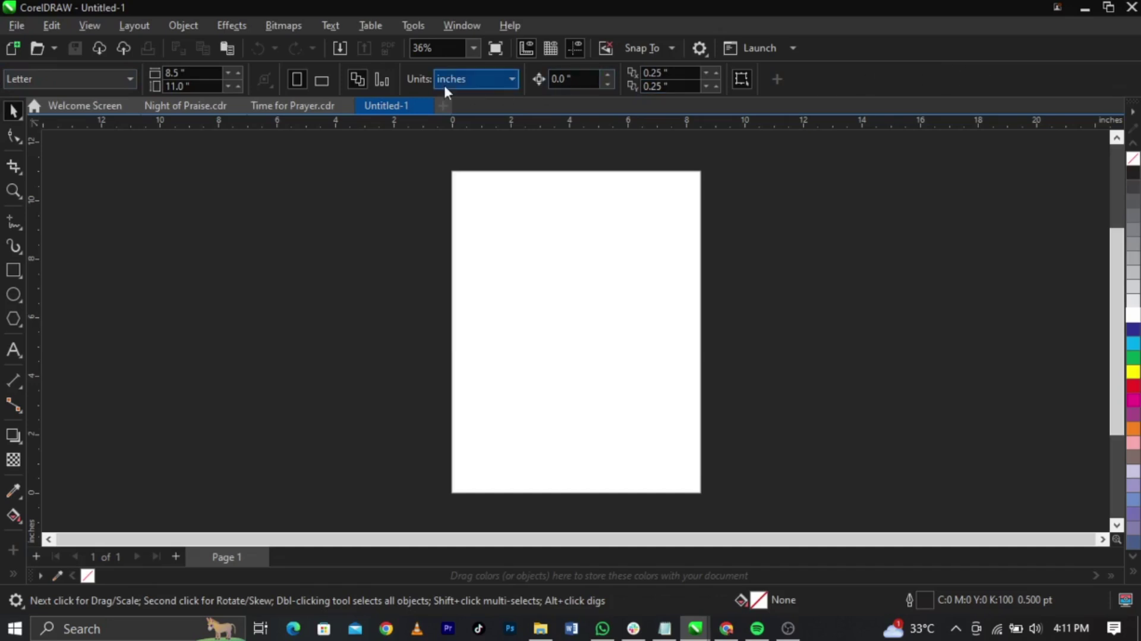
- Keep inches as the unit and set the page width and height to 10 × 10
left_click(484, 85)
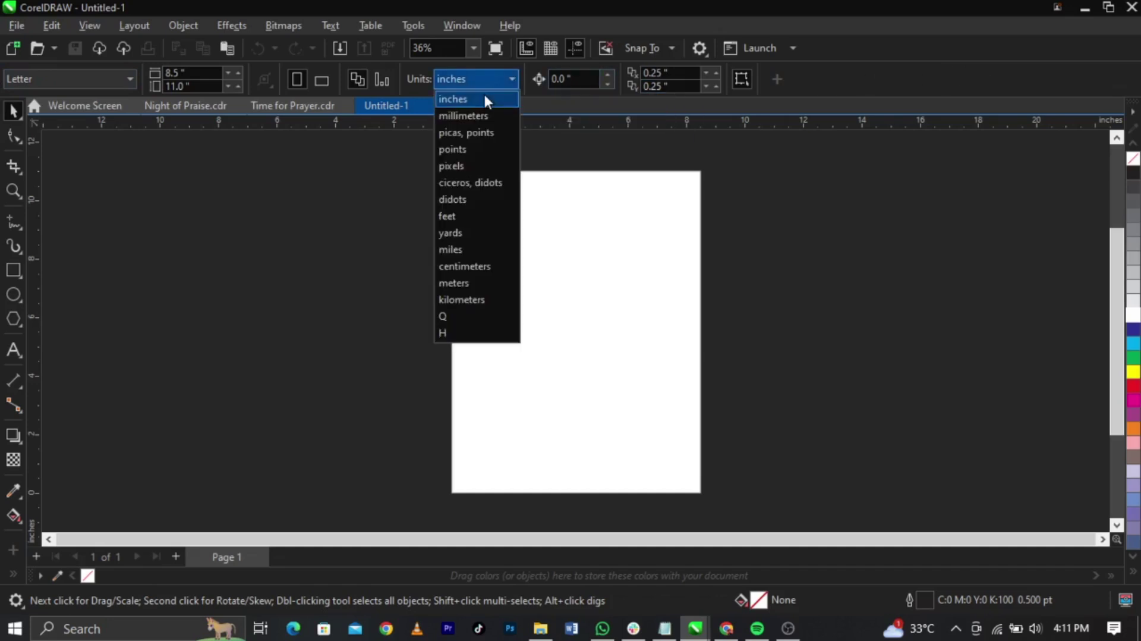
left_click(484, 92)
left_click(185, 72)
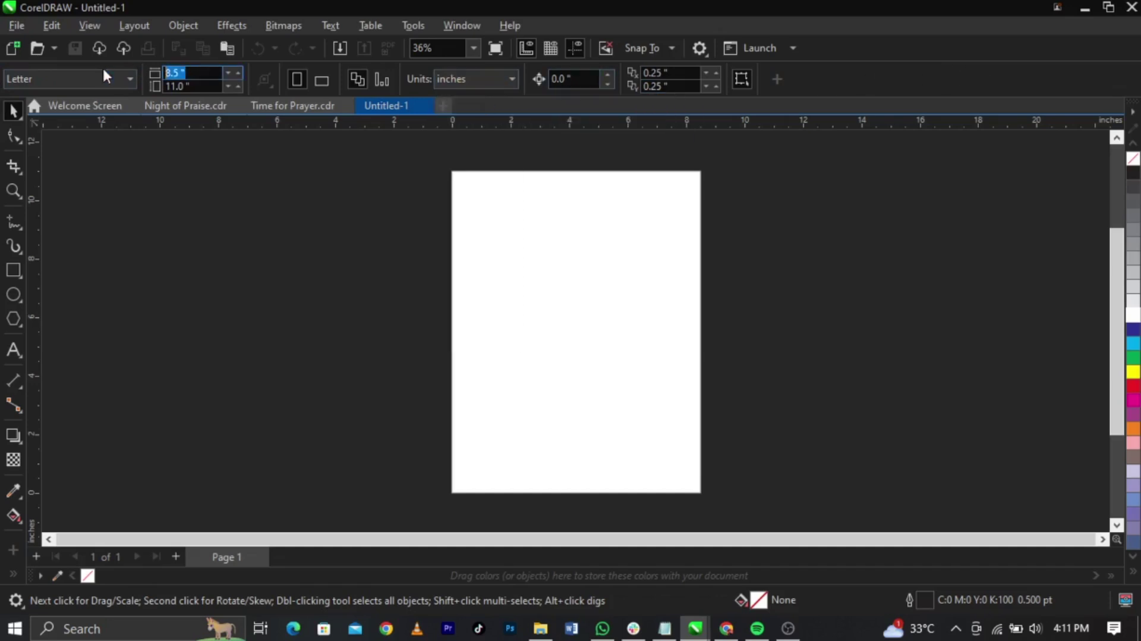
type("10")
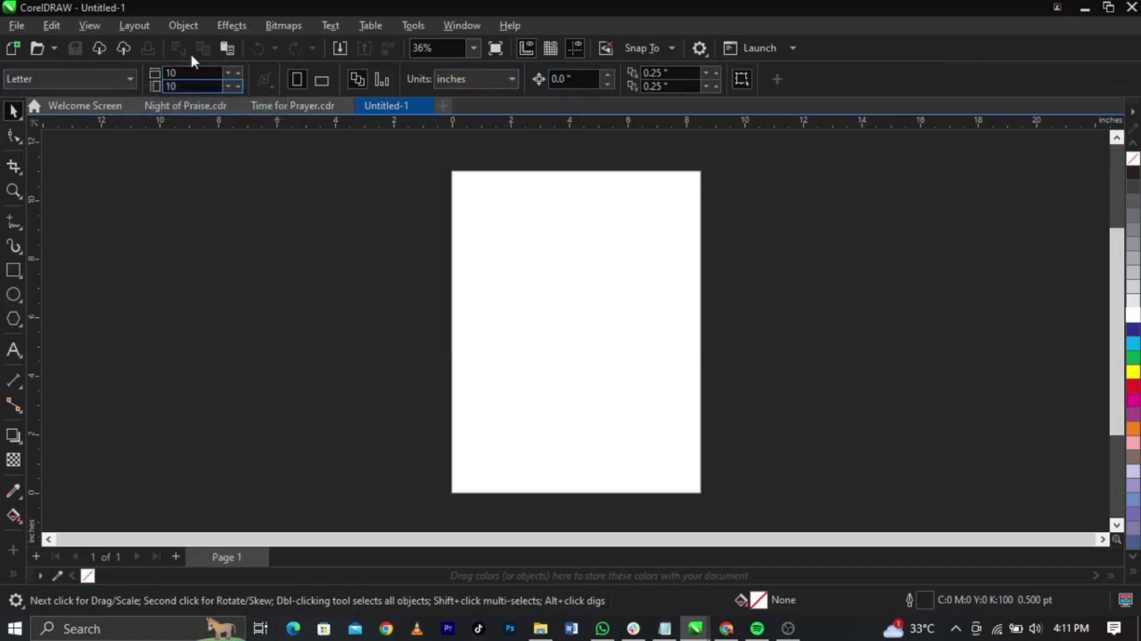
key("Tab")
key("Return")
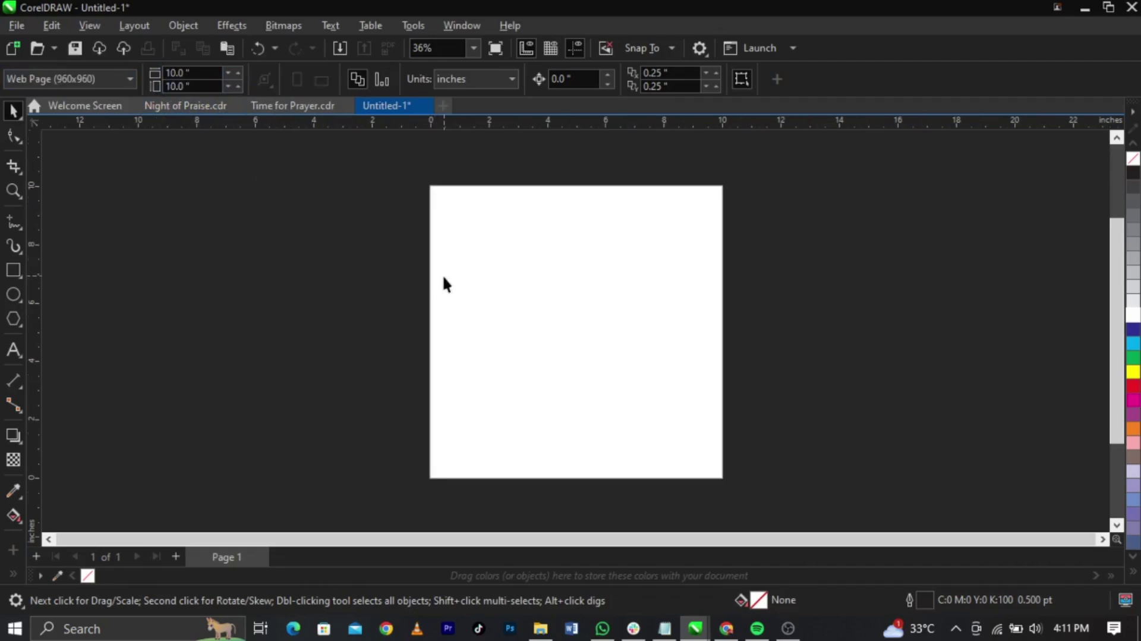
- Create a 10 × 10 inch page-sized rectangle with the Rectangle tool
double_click(12, 272)
key("space")
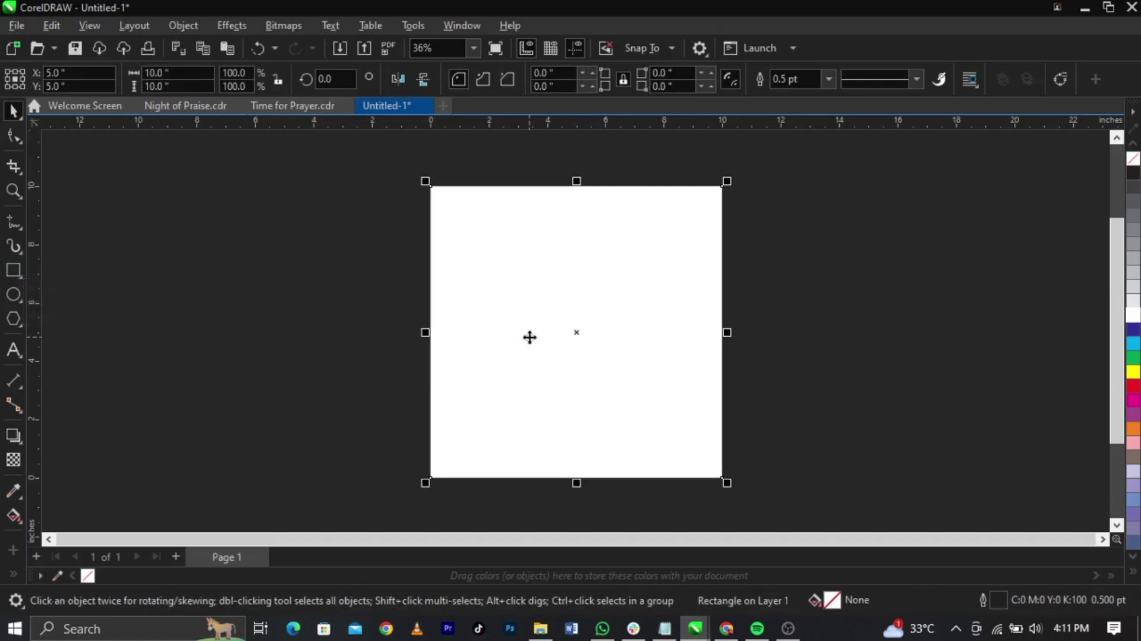
left_click_drag(529, 336, 625, 337)
key("ctrl+z")
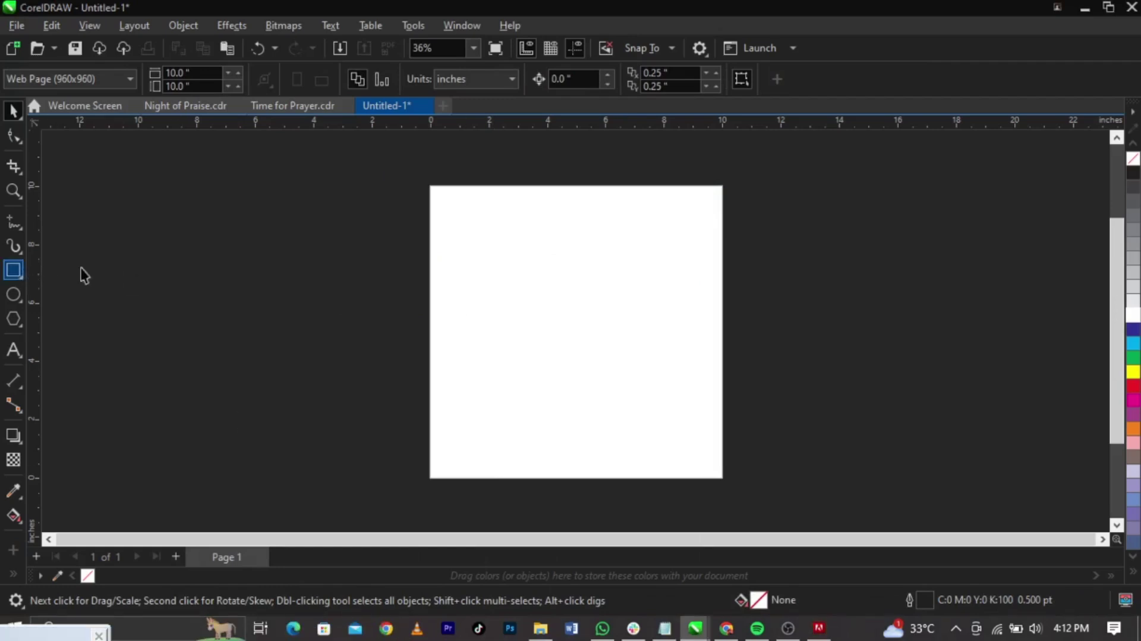
double_click(13, 271)
key("space")
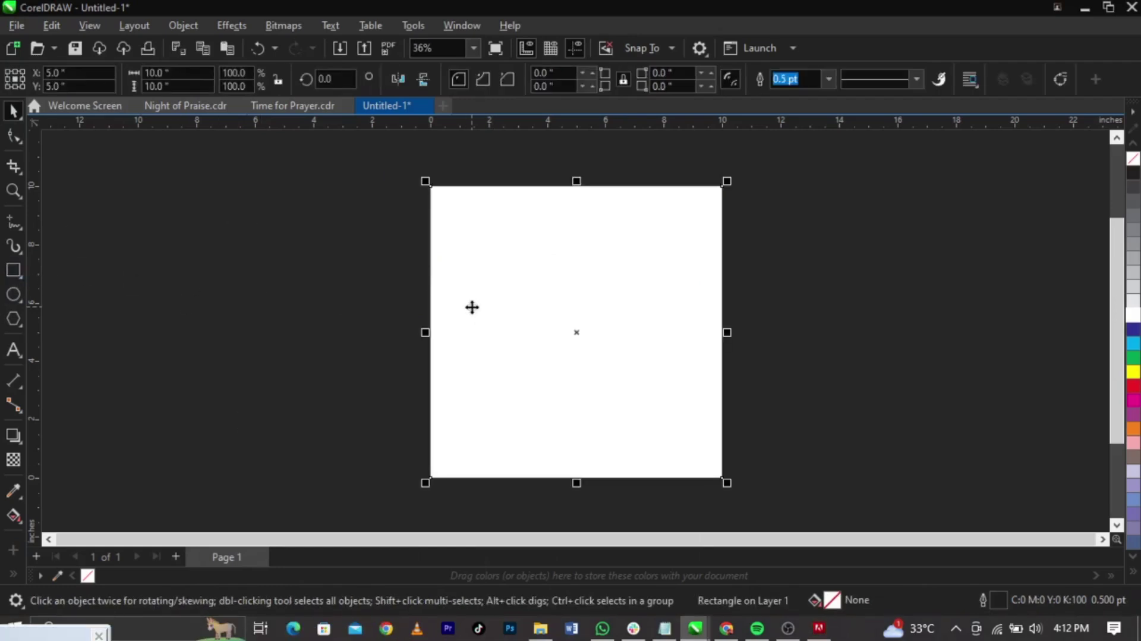
left_click_drag(472, 306, 522, 308)
key("ctrl+z")
left_click_drag(686, 228, 606, 284)
scroll(640, 277, "up", 5)
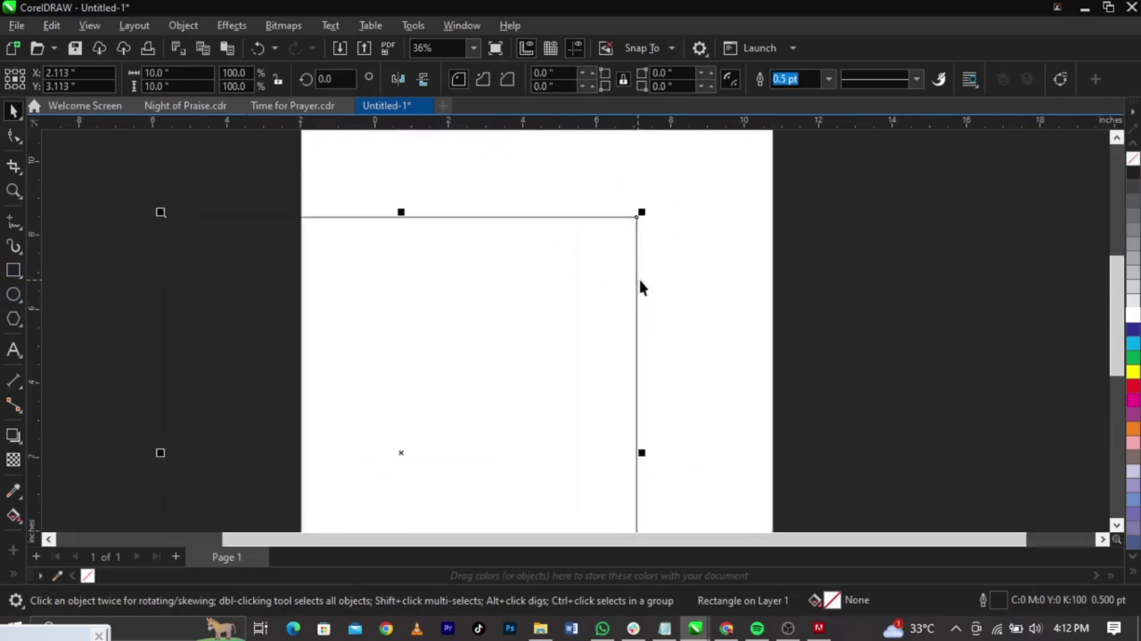
scroll(628, 279, "down", 3)
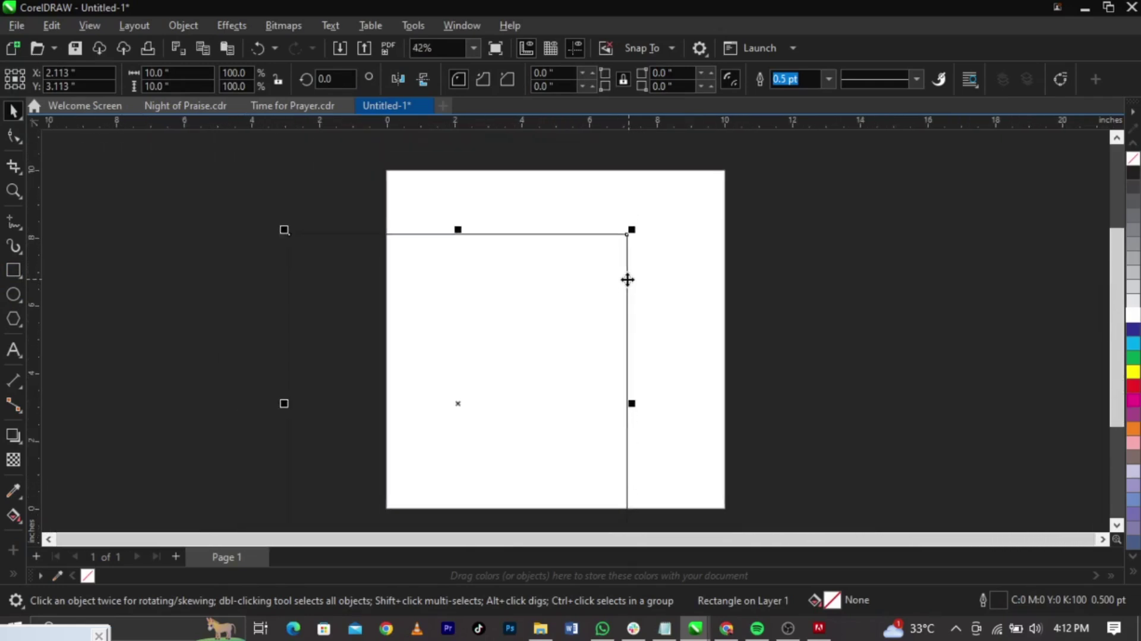
scroll(627, 280, "down", 2)
left_click_drag(581, 418, 665, 345)
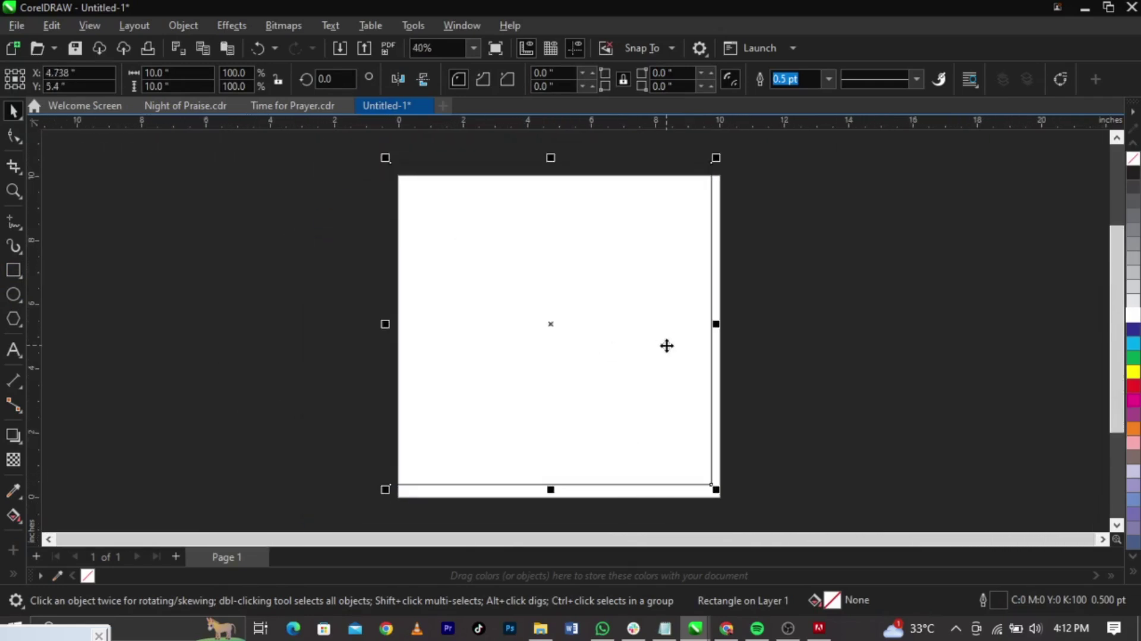
- Remove the rectangle's outline and centre it exactly on the page
right_click(1132, 159)
key("p")
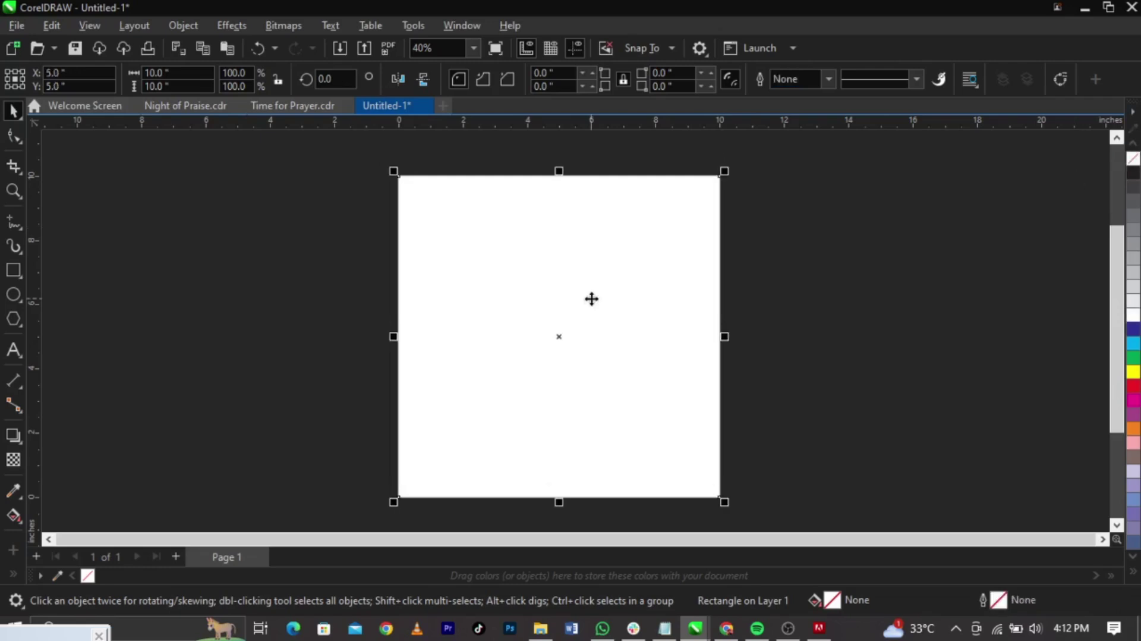
key("shift+F4")
left_click(902, 327)
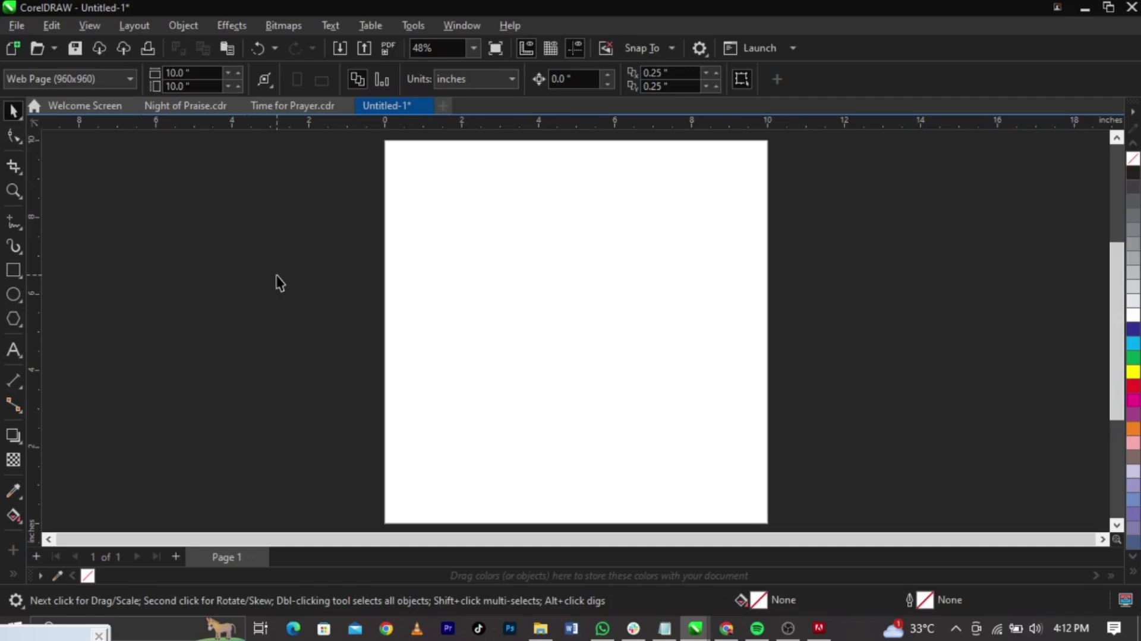
- Open the Import dialog (Ctrl+I) and browse to Downloads > Time for Prayer
left_click(23, 24)
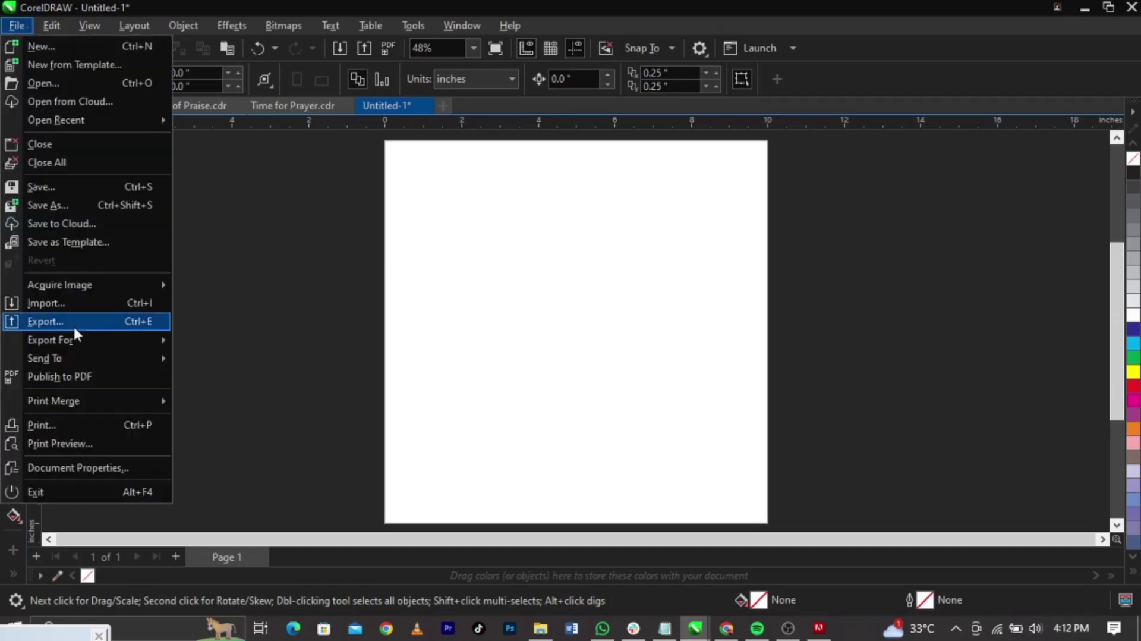
left_click(247, 266)
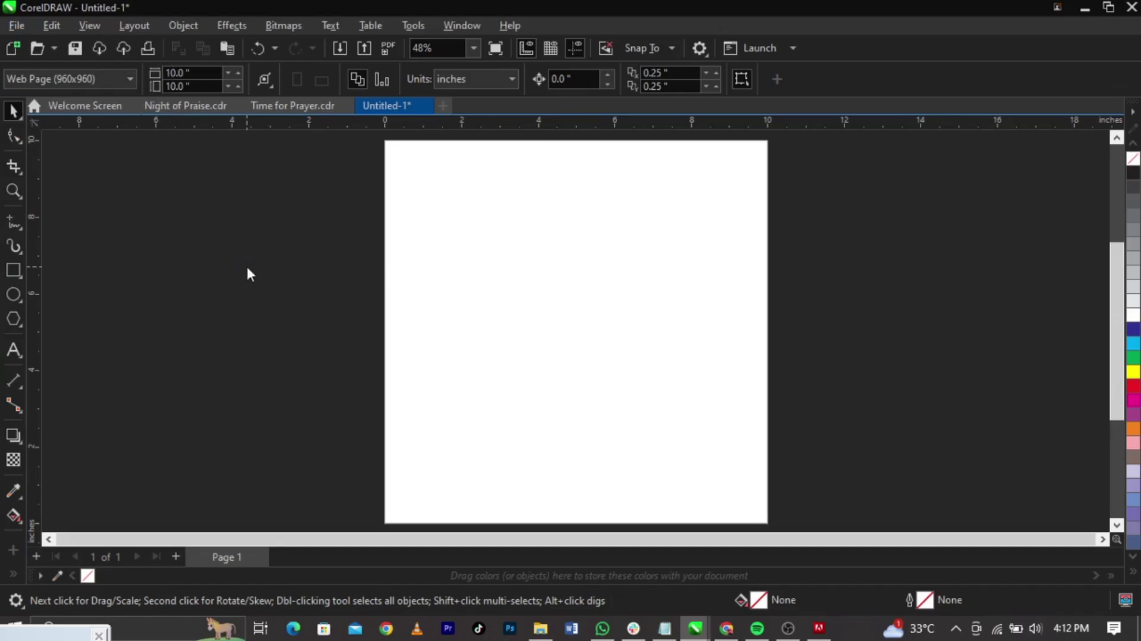
key("ctrl+i")
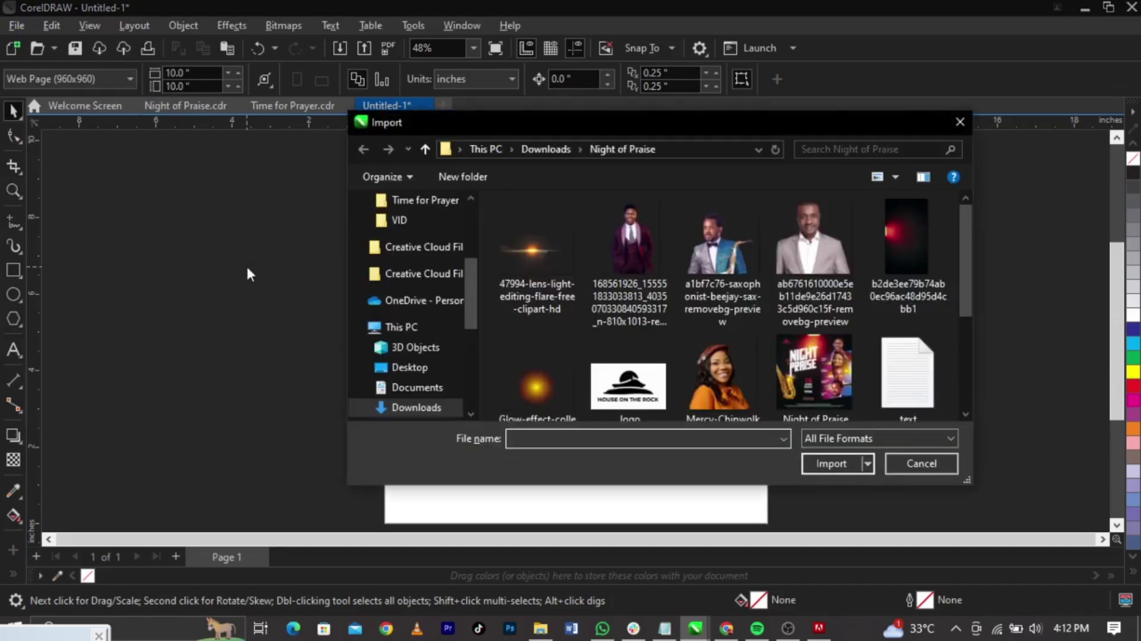
left_click(410, 408)
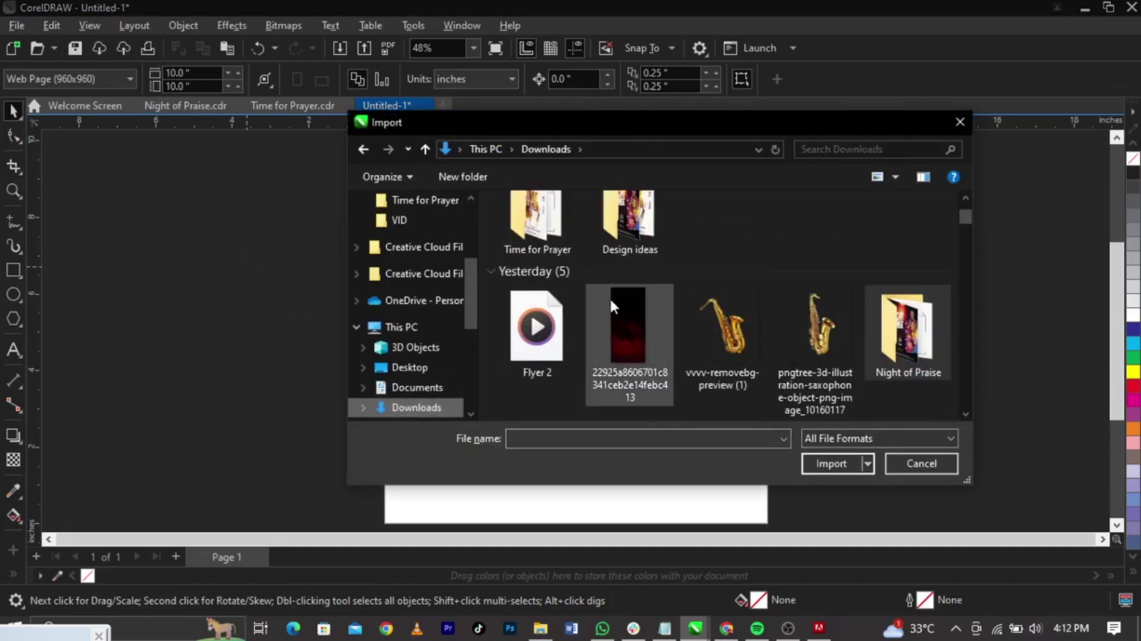
scroll(535, 232, "up", 1)
double_click(538, 237)
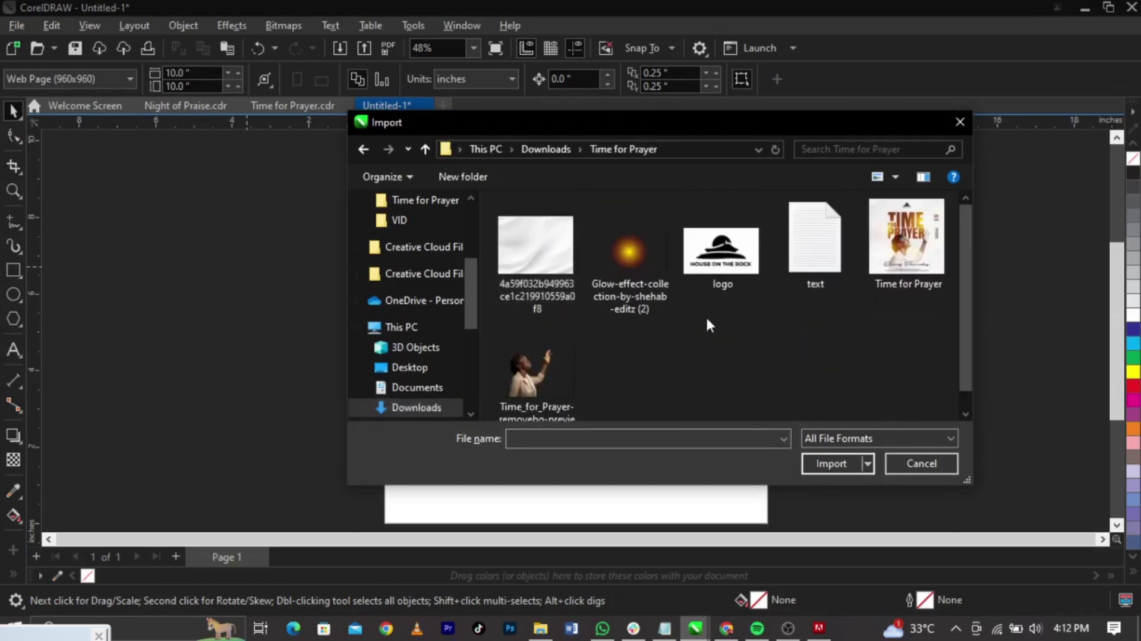
- Import the fabric, Glow-effect, logo and removebg images, placing the fabric beside the page
left_click(573, 279)
left_click(609, 272, "ctrl")
left_click(723, 256, "ctrl")
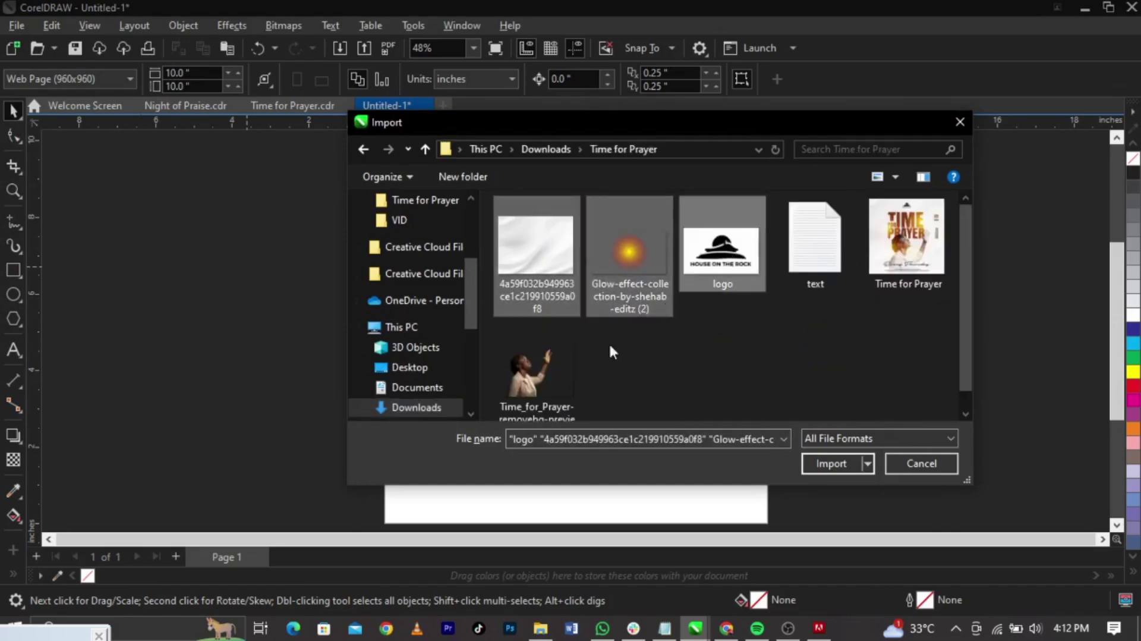
left_click(537, 378, "ctrl")
left_click(825, 469)
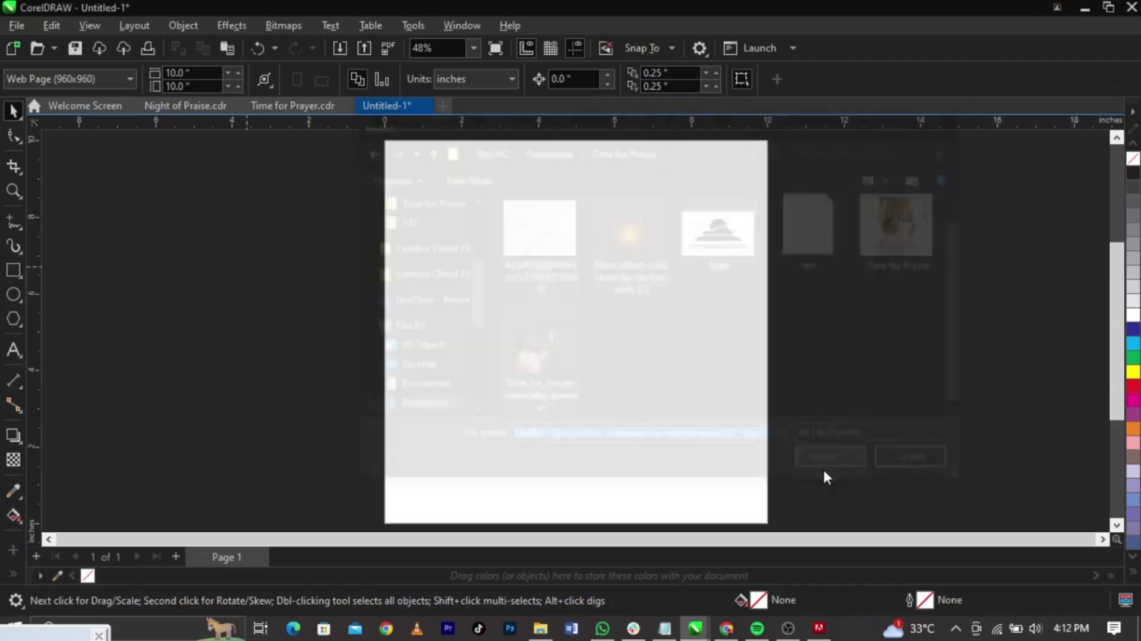
left_click_drag(158, 206, 307, 315)
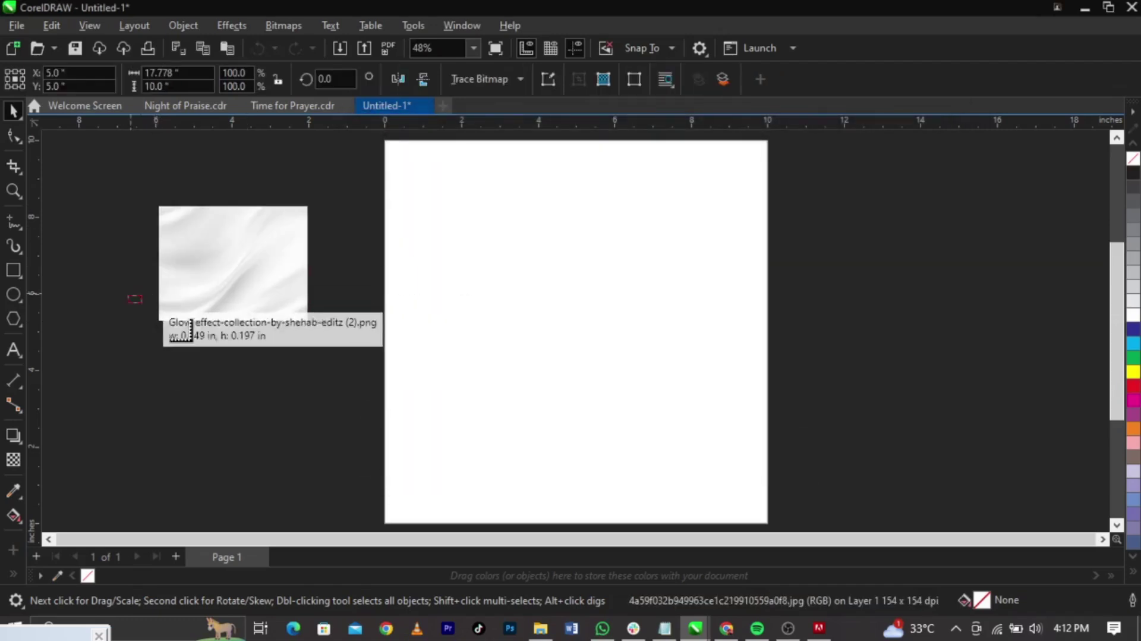
- Place the glow, logo and woman cut-out images on the pasteboard left of the page
left_click(181, 328)
left_click(85, 234)
left_click(78, 358)
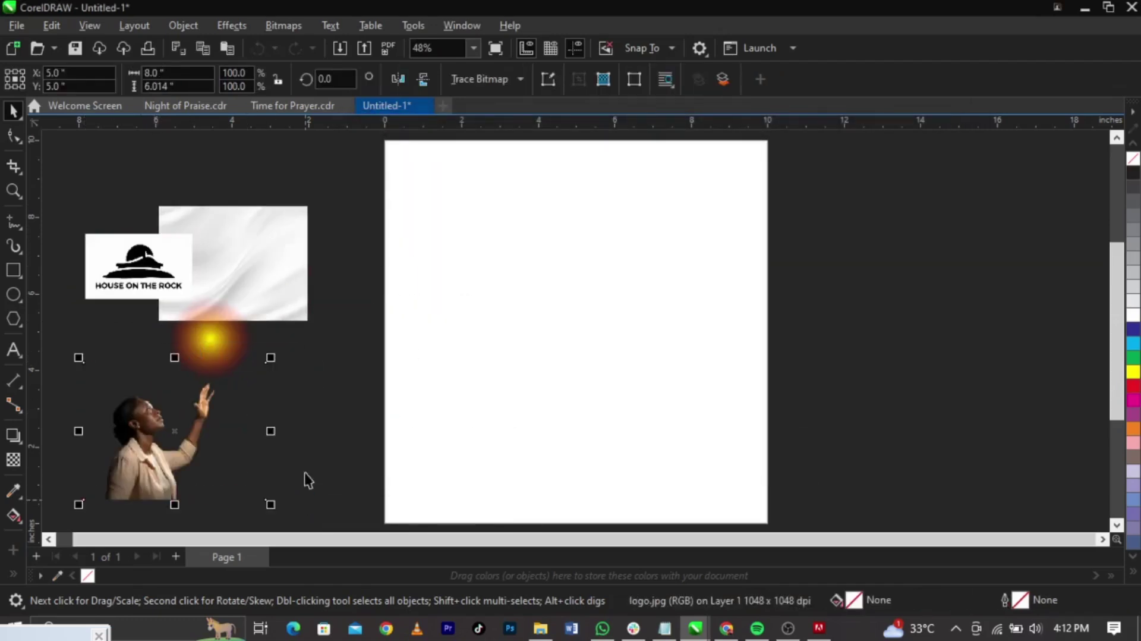
left_click_drag(180, 422, 164, 426)
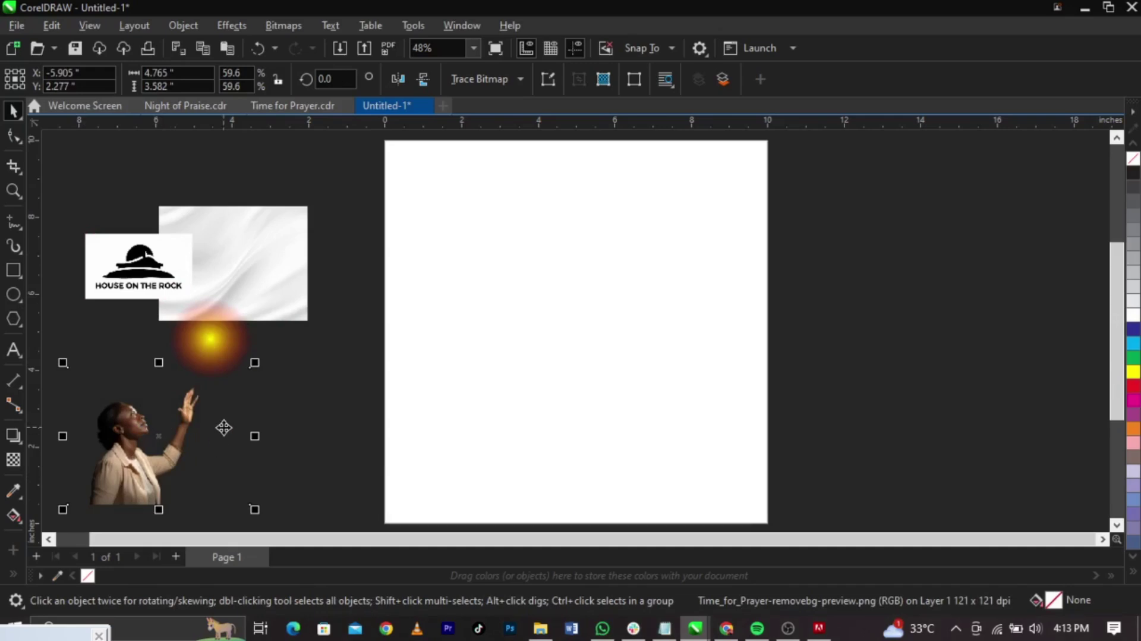
left_click(527, 395)
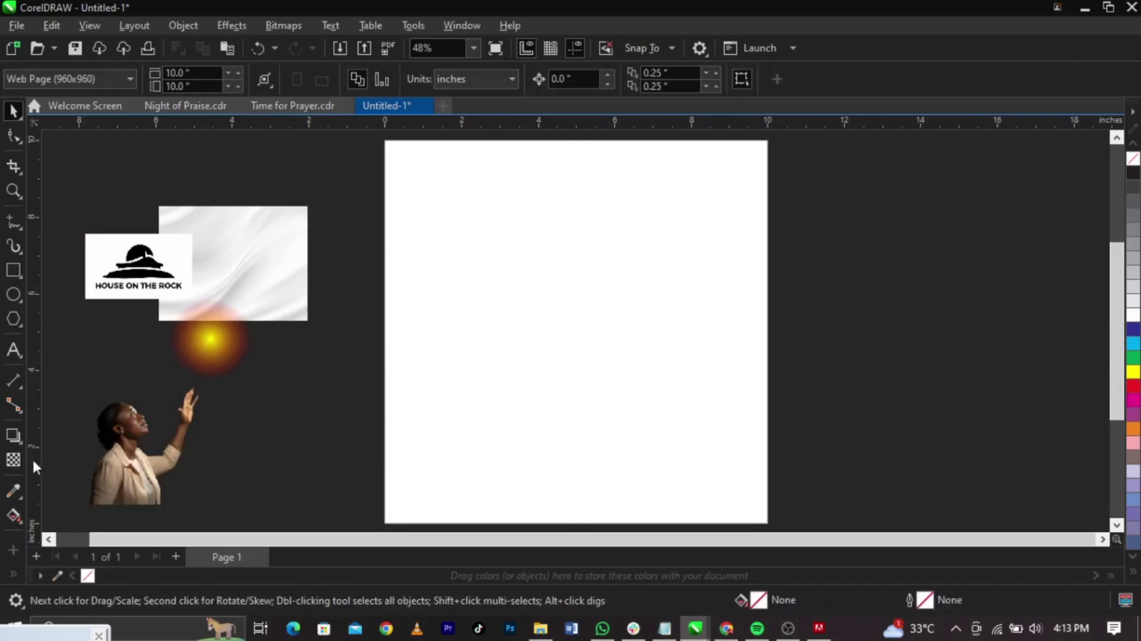
- Move the fabric image onto the page and PowerClip it inside the page rectangle
left_click(123, 465)
left_click(440, 390)
left_click_drag(281, 276, 461, 334)
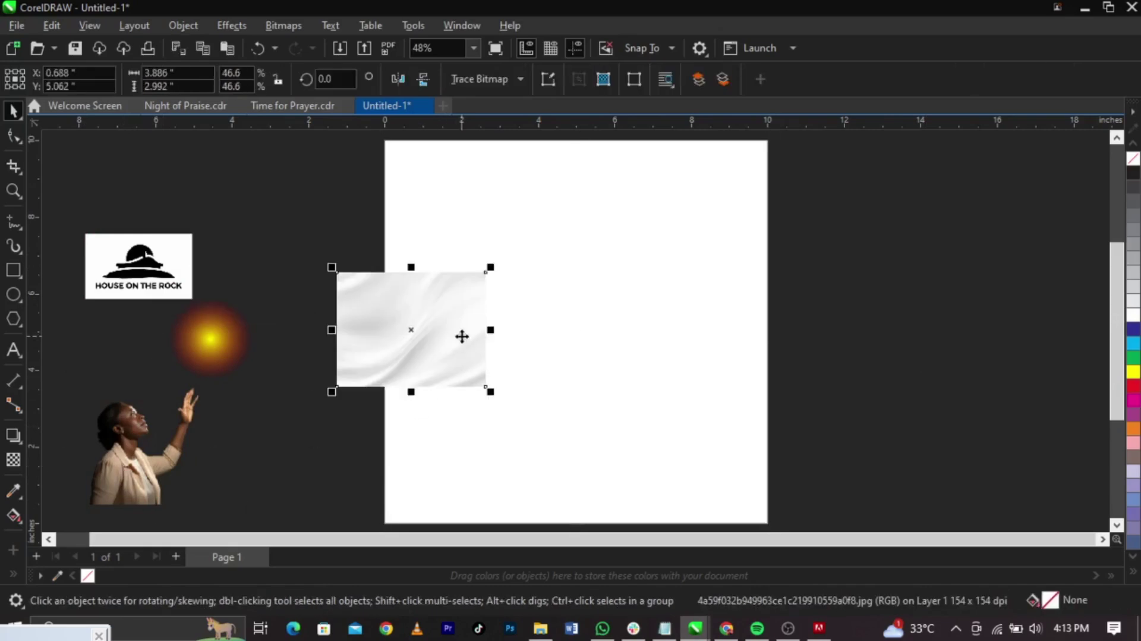
right_click(451, 334)
left_click(484, 360)
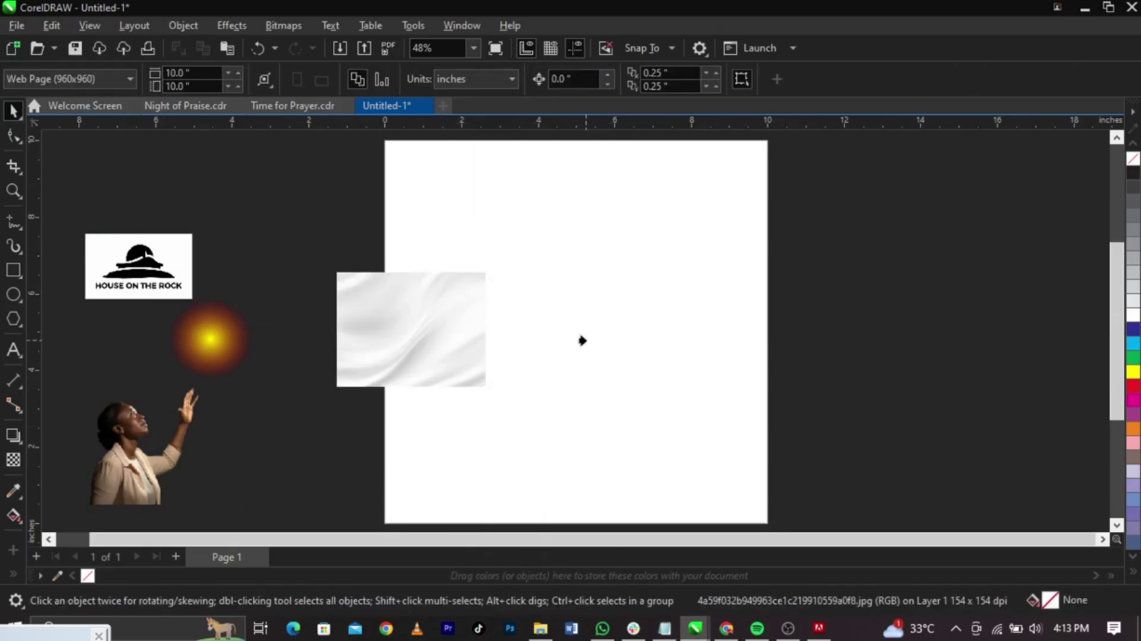
left_click(582, 340)
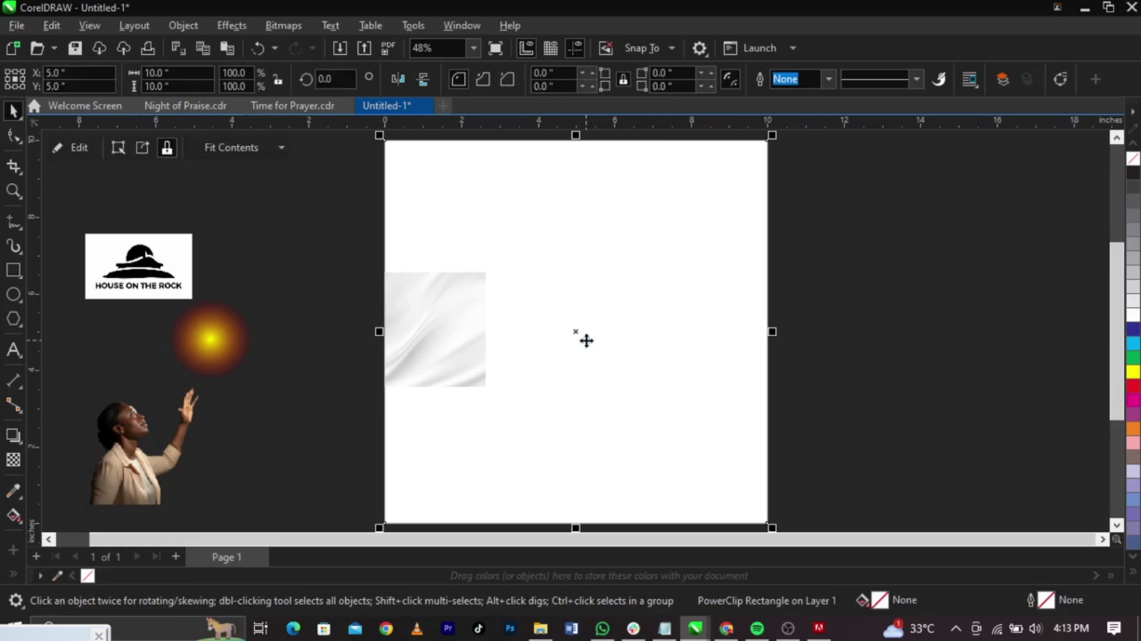
- Enlarge the fabric image, move it past the page's right edge, and PowerClip it into the rectangle
left_click(581, 341, "ctrl")
left_click(461, 339)
left_click(480, 387)
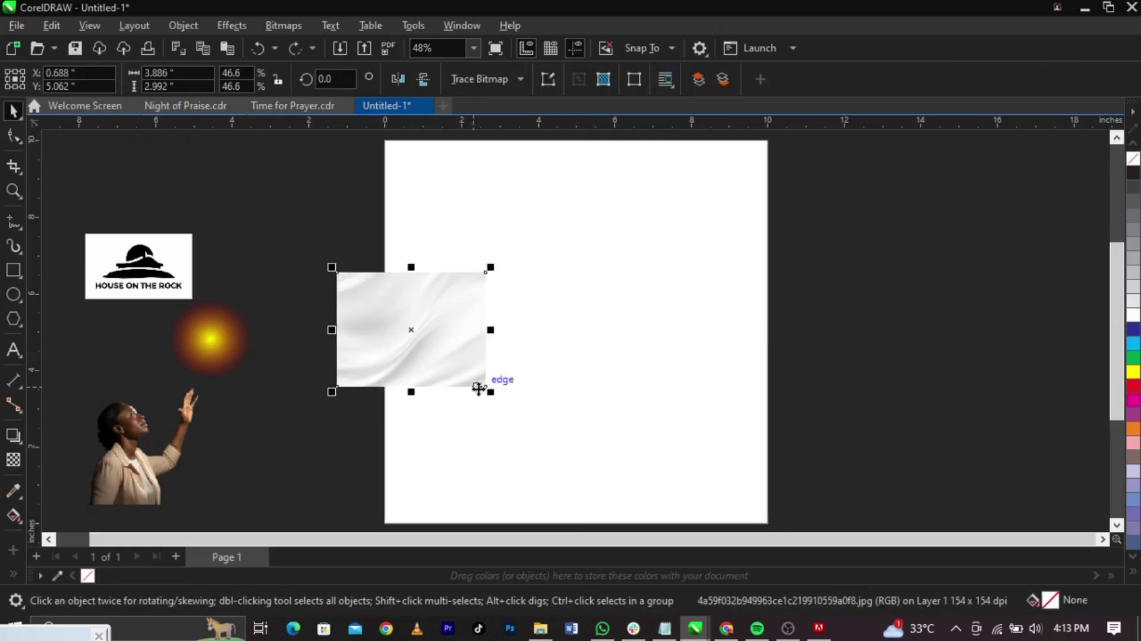
left_click_drag(489, 394, 561, 461)
left_click_drag(454, 362, 917, 345)
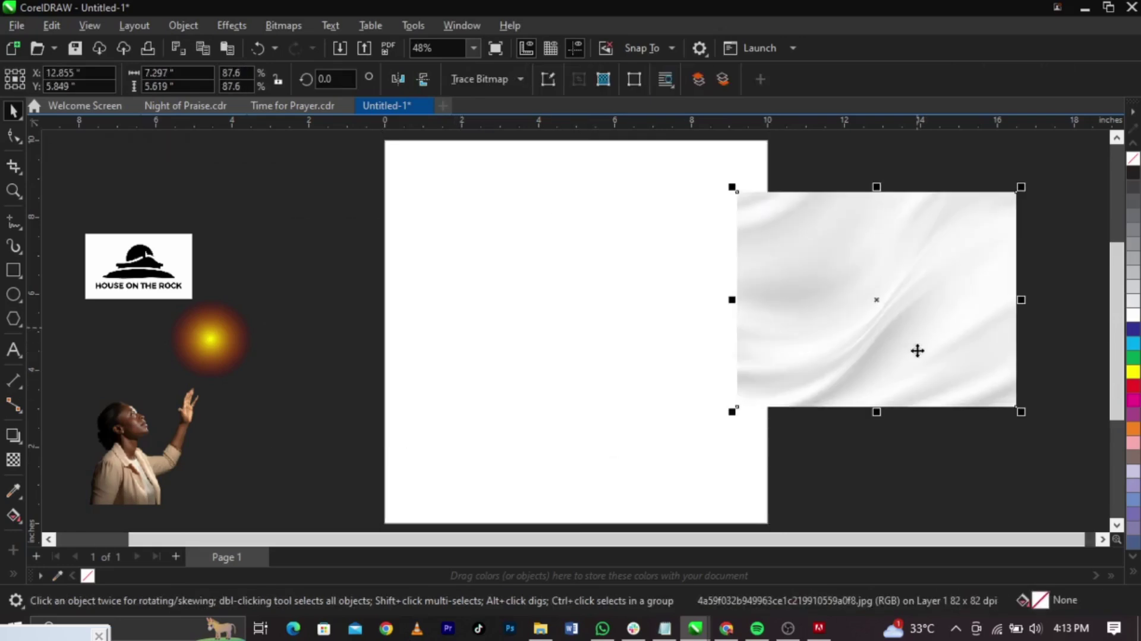
right_click(903, 340)
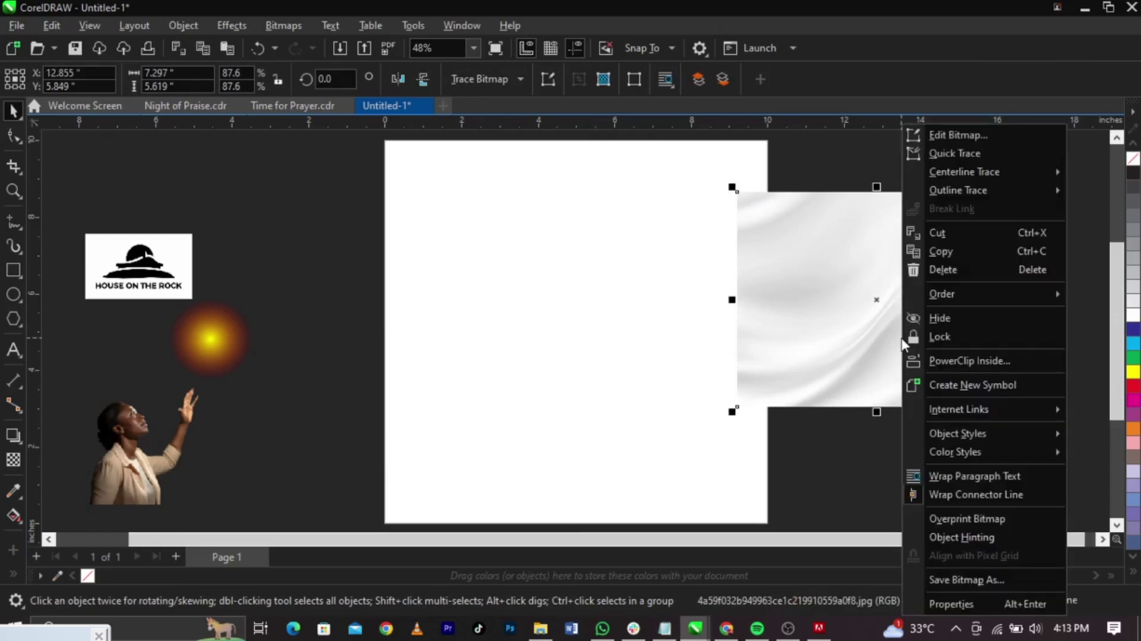
left_click(957, 366)
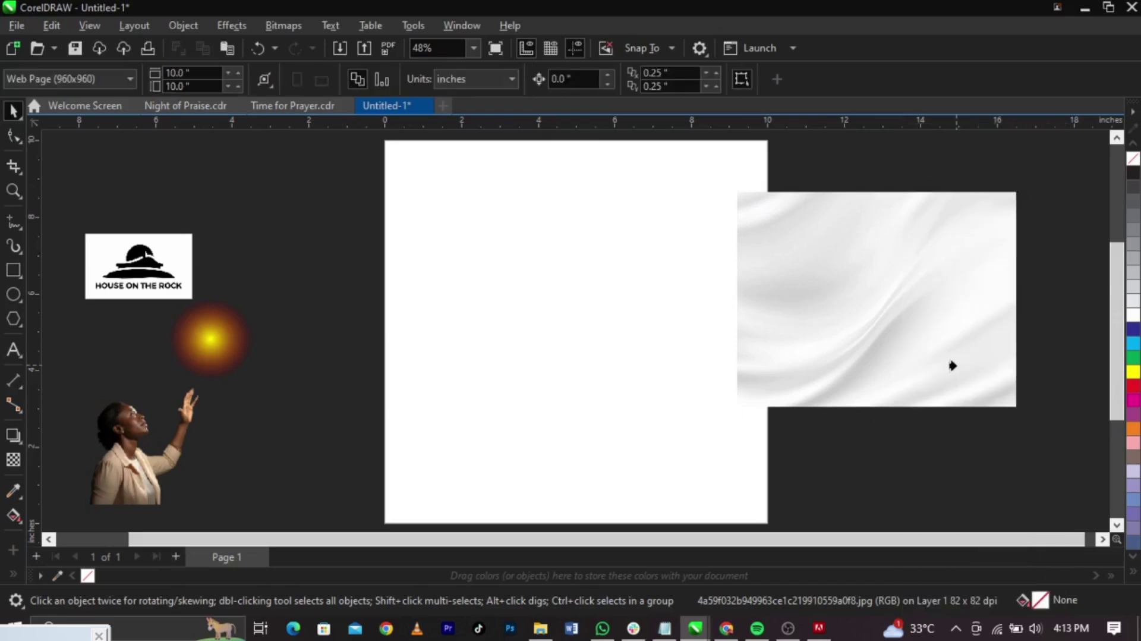
left_click(571, 315)
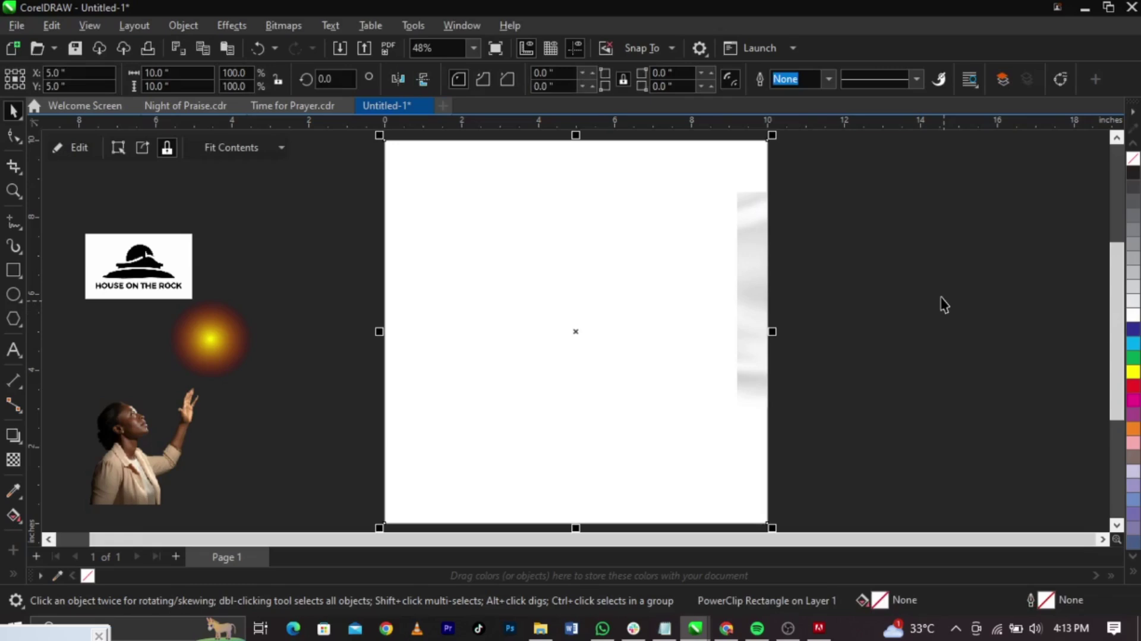
- Select the clipped page rectangle and the fabric inside it, then clear the selection
right_click(747, 252)
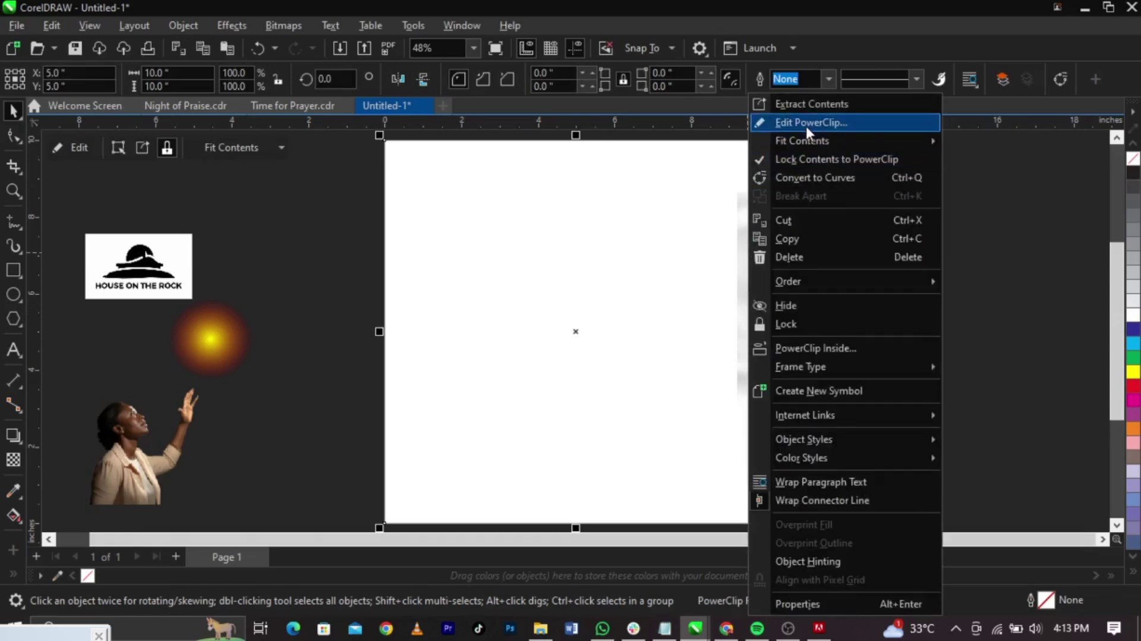
left_click(597, 244)
left_click(763, 290)
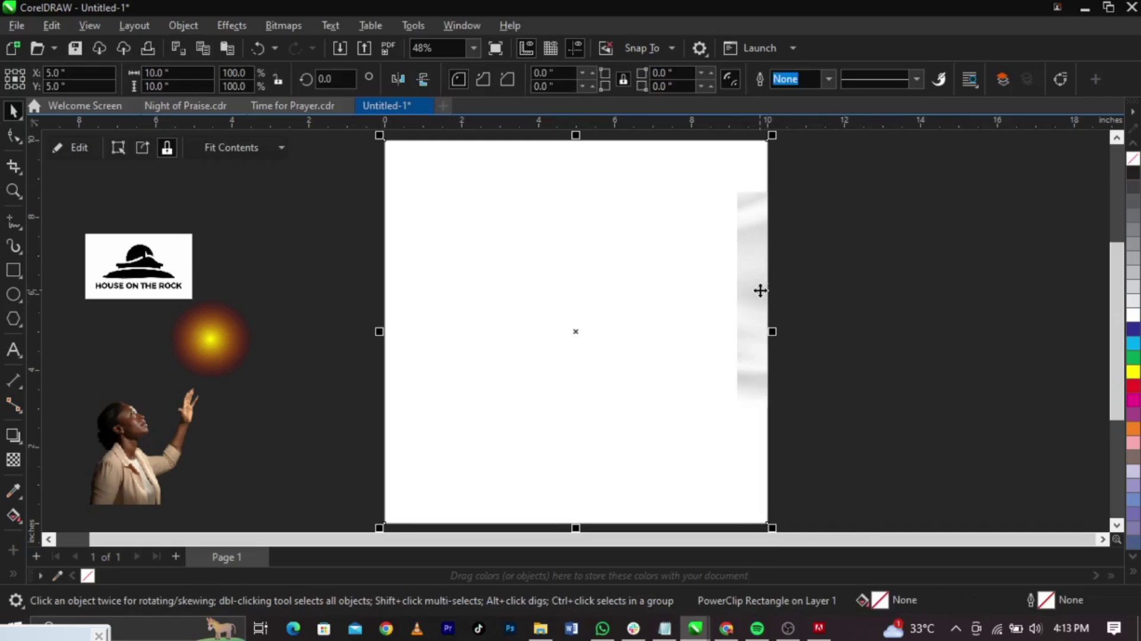
left_click(761, 290, "ctrl")
left_click(856, 462)
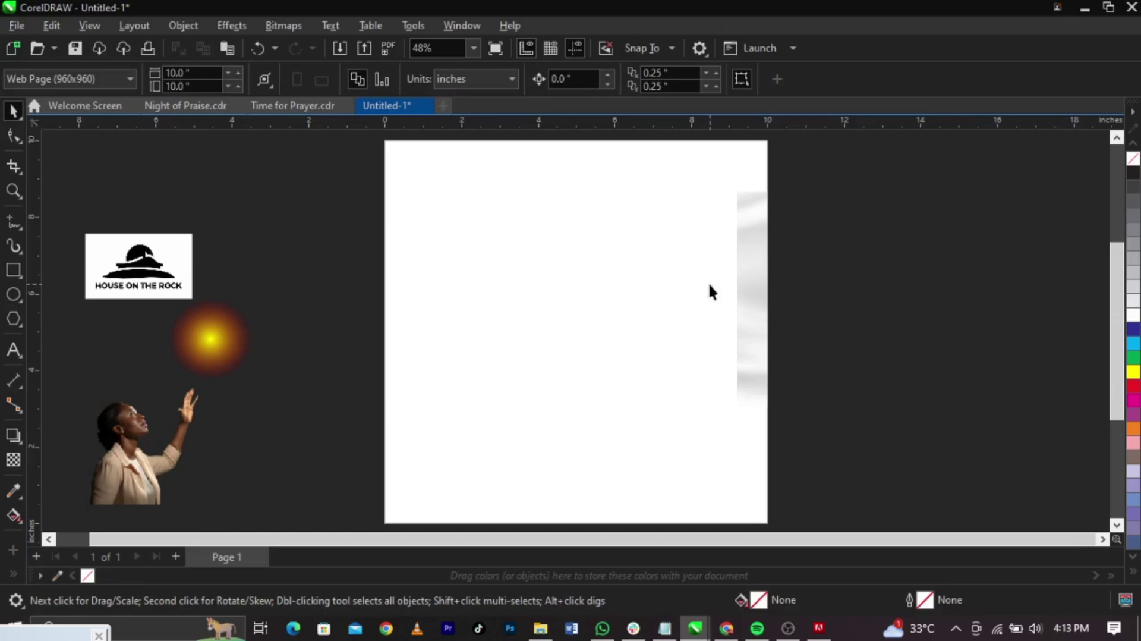
- Edit the PowerClip contents and scale the silk image to cover the whole page
right_click(709, 283)
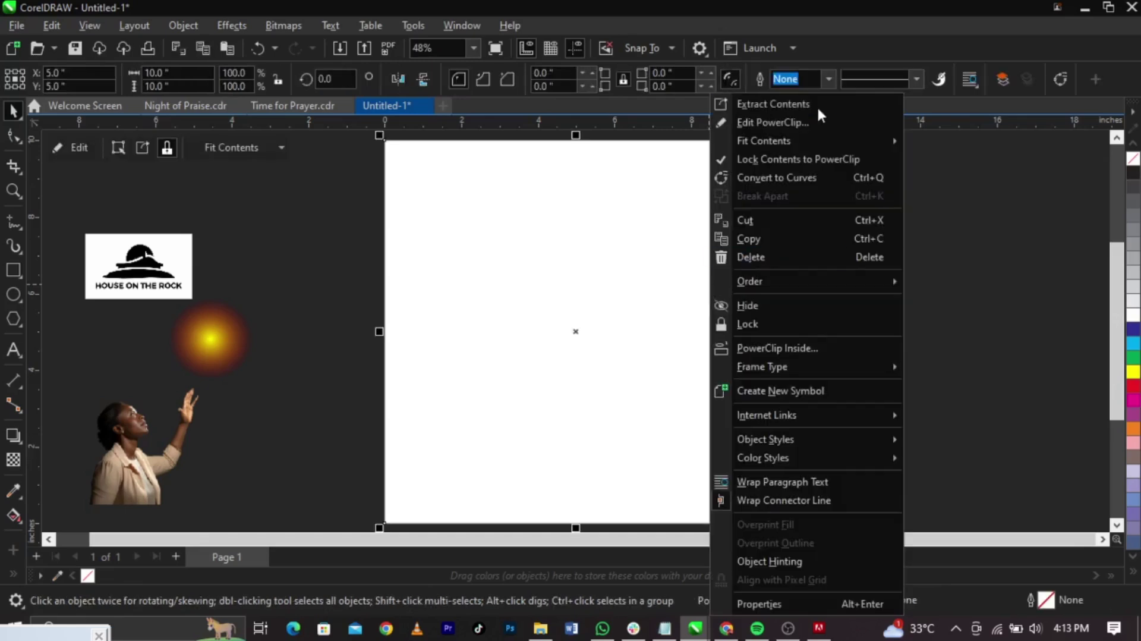
left_click(812, 120)
left_click(900, 331)
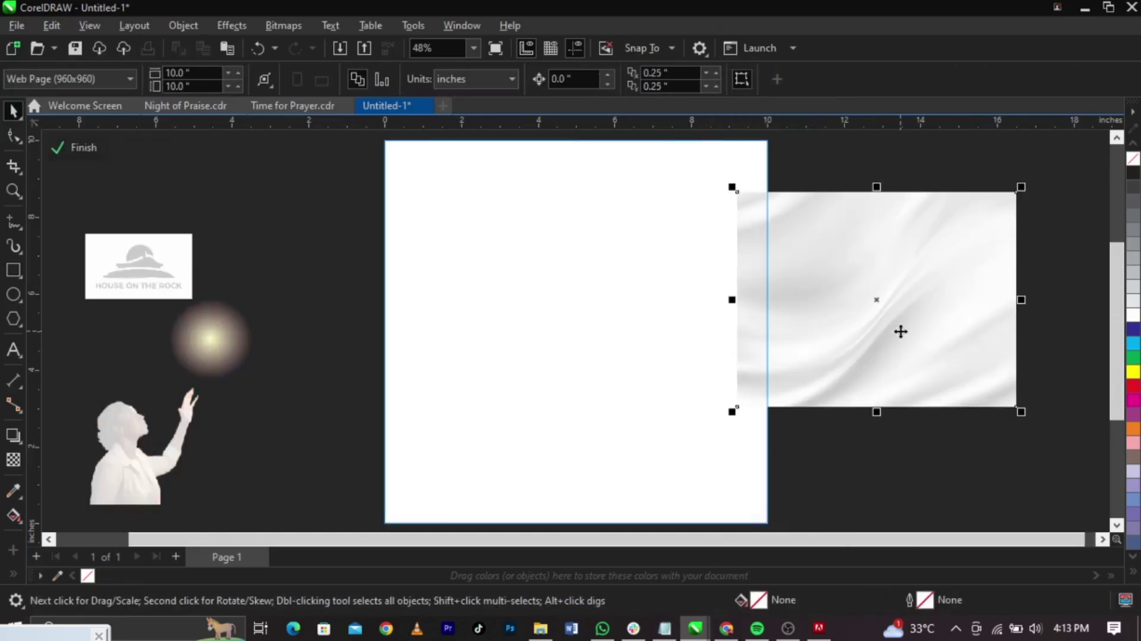
left_click_drag(861, 347, 615, 316)
left_click_drag(297, 173, 191, 516)
scroll(122, 312, "down", 1)
scroll(255, 345, "up", 1)
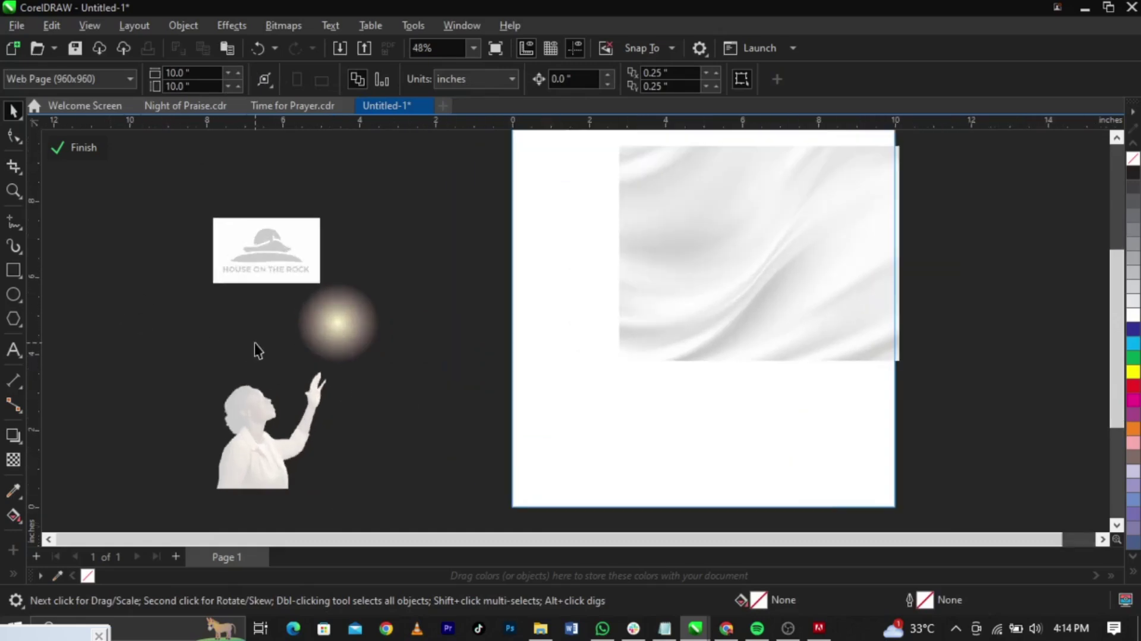
scroll(253, 339, "down", 2)
scroll(600, 305, "up", 1)
left_click(601, 308)
left_click_drag(612, 295, 532, 280)
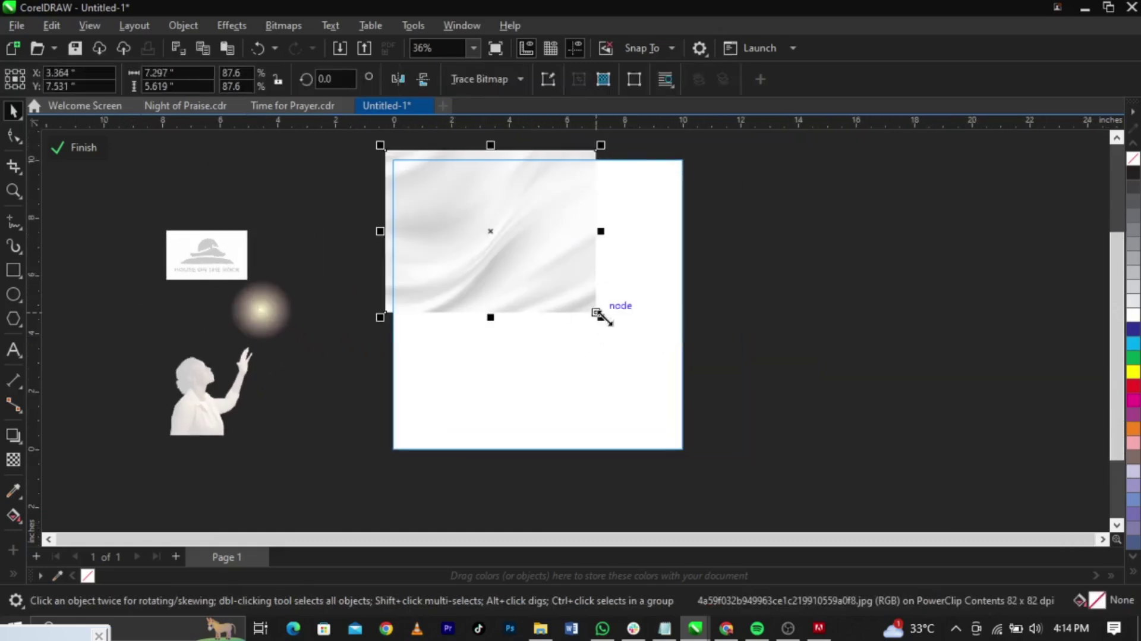
left_click_drag(605, 319, 790, 492)
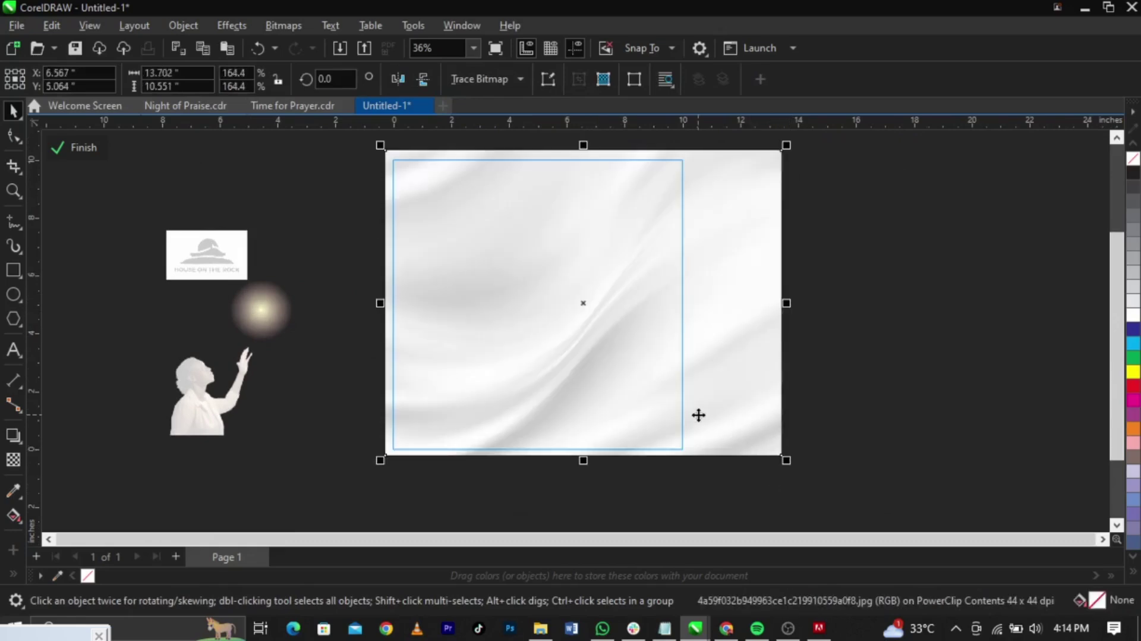
left_click_drag(698, 412, 681, 407)
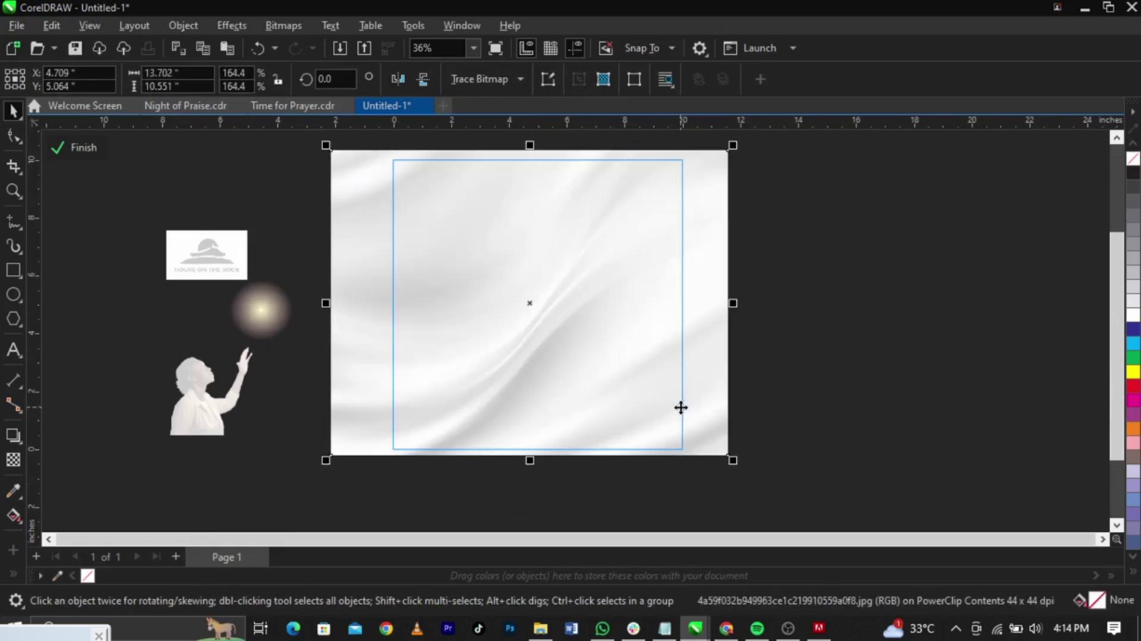
- Give the silk image about 57 uniform transparency and finish editing the PowerClip
left_click(13, 459)
left_click_drag(504, 465, 512, 471)
left_click(517, 471)
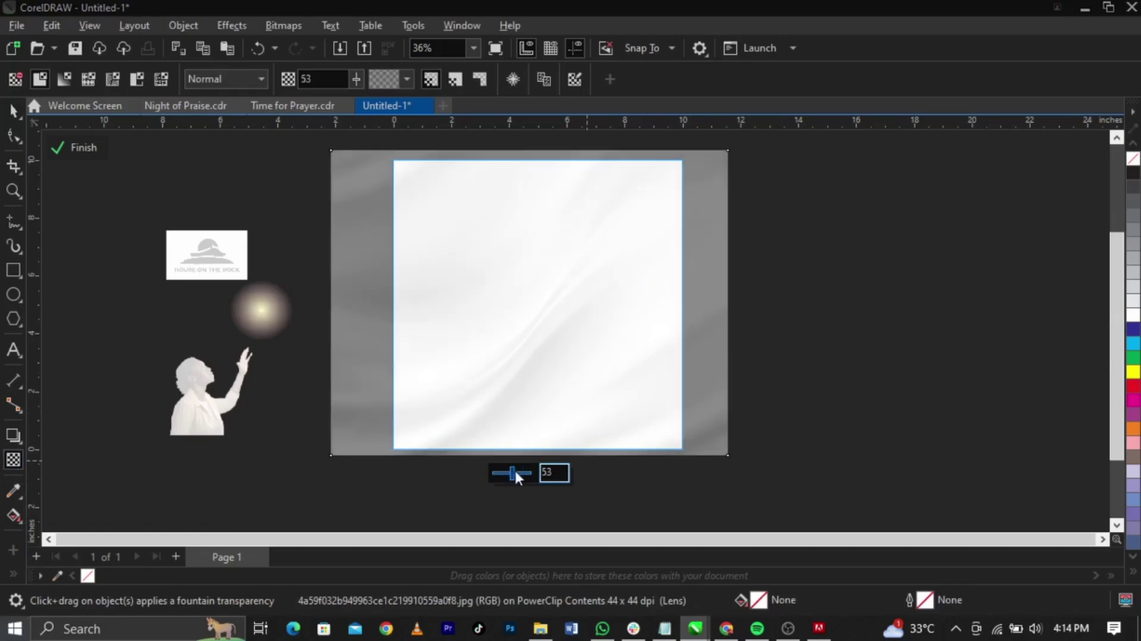
key("space")
key("Escape")
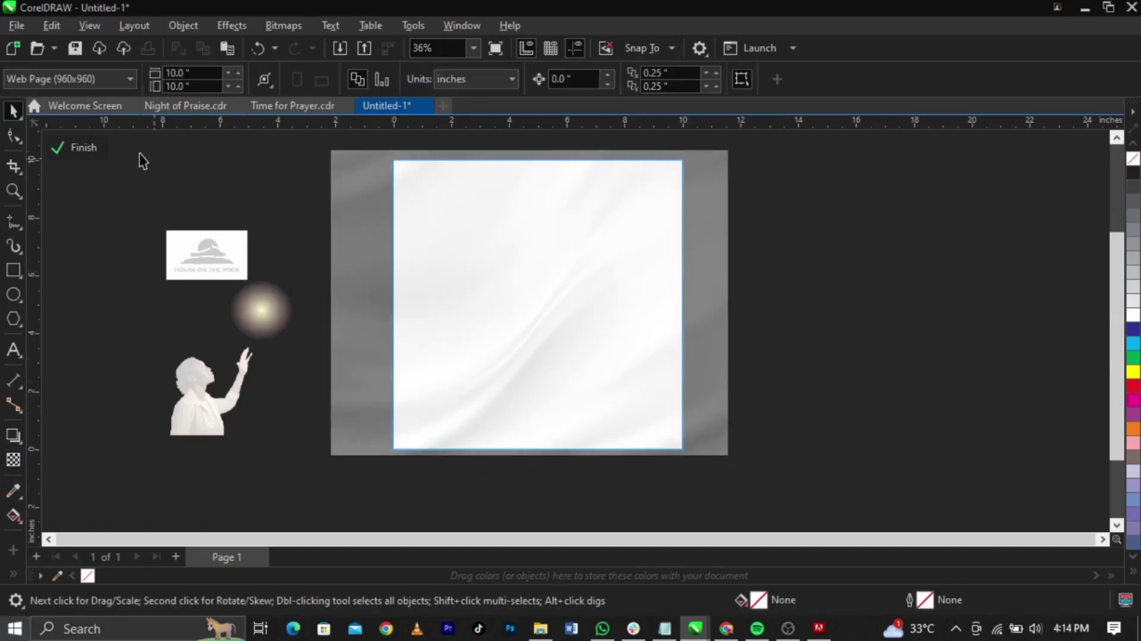
left_click(558, 416)
left_click(13, 461)
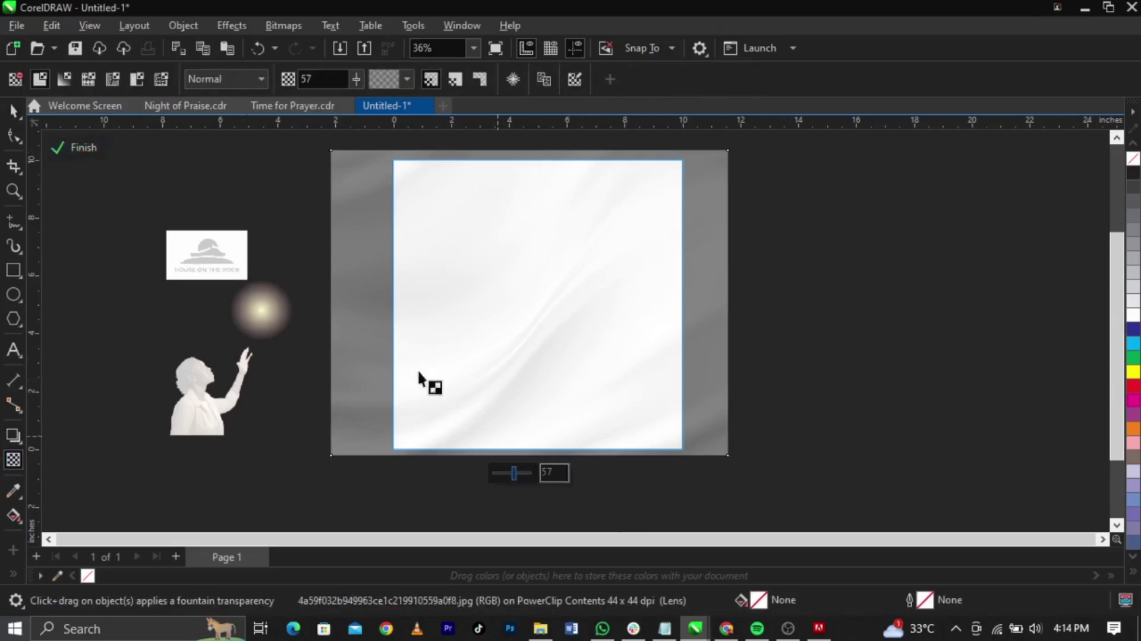
left_click(95, 149)
- Move the woman cut-out onto the page and enlarge it from its corner
left_click(383, 336)
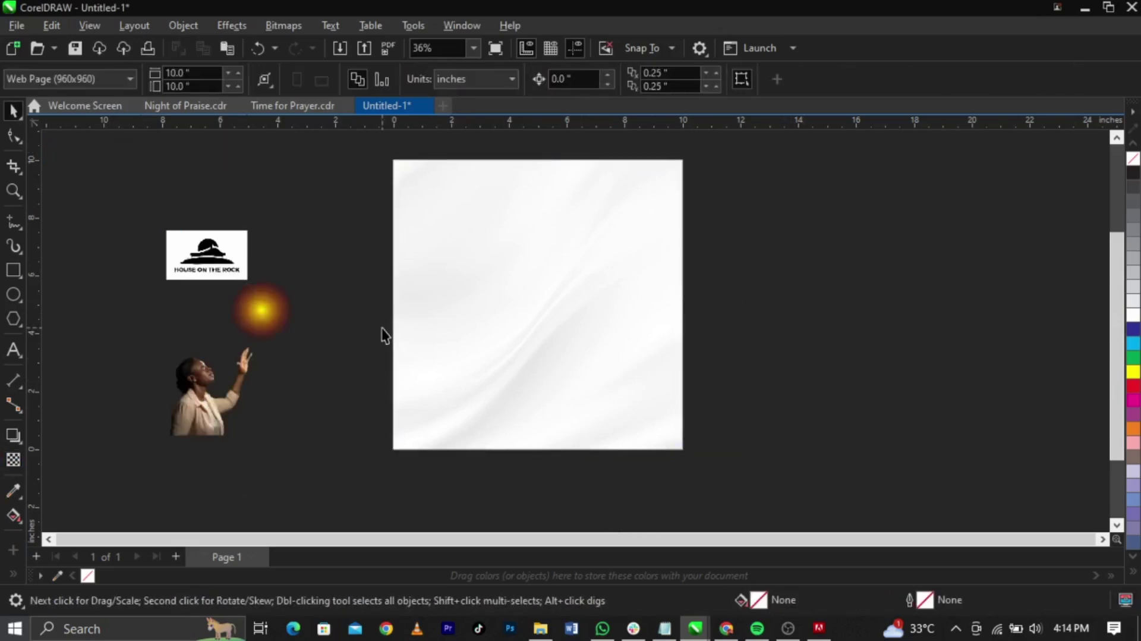
left_click(500, 333)
left_click_drag(202, 414, 545, 397)
scroll(545, 396, "up", 2)
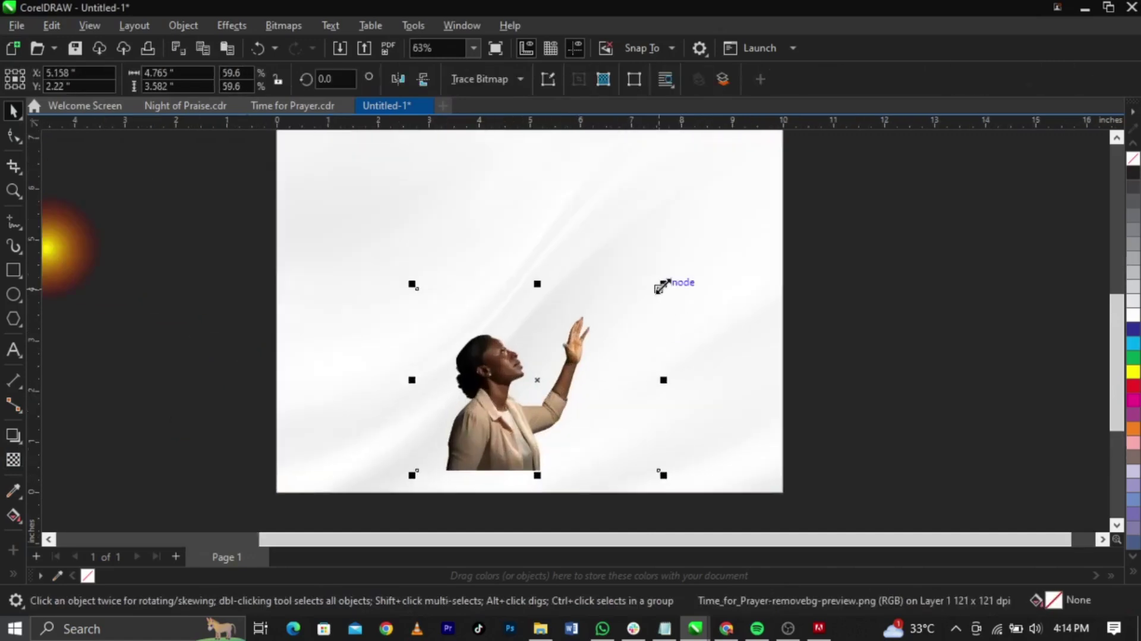
left_click_drag(661, 285, 770, 203)
left_click_drag(580, 425, 613, 381)
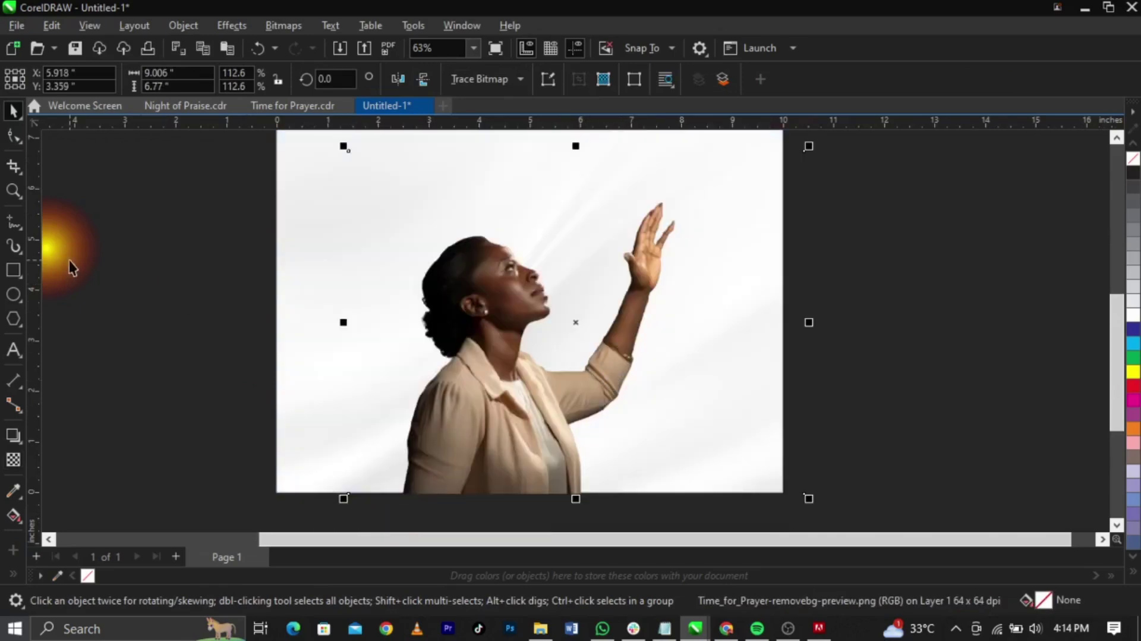
- Crop the woman picture's right edge inward using the Shape tool nodes
left_click(12, 135)
left_click_drag(702, 144, 851, 486)
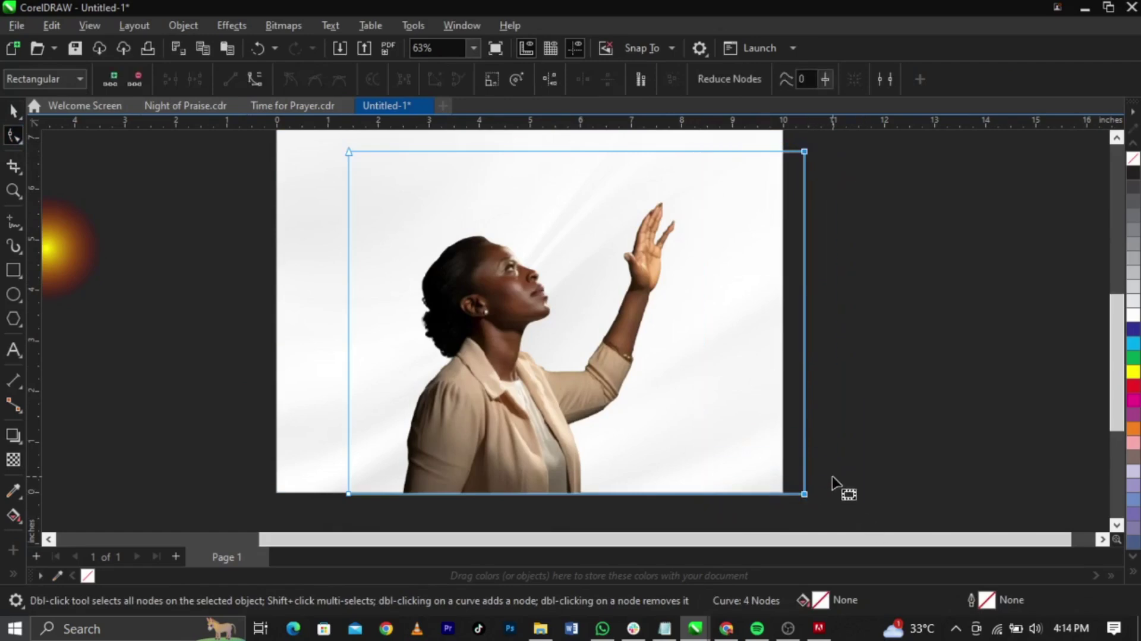
scroll(556, 434, "down", 1)
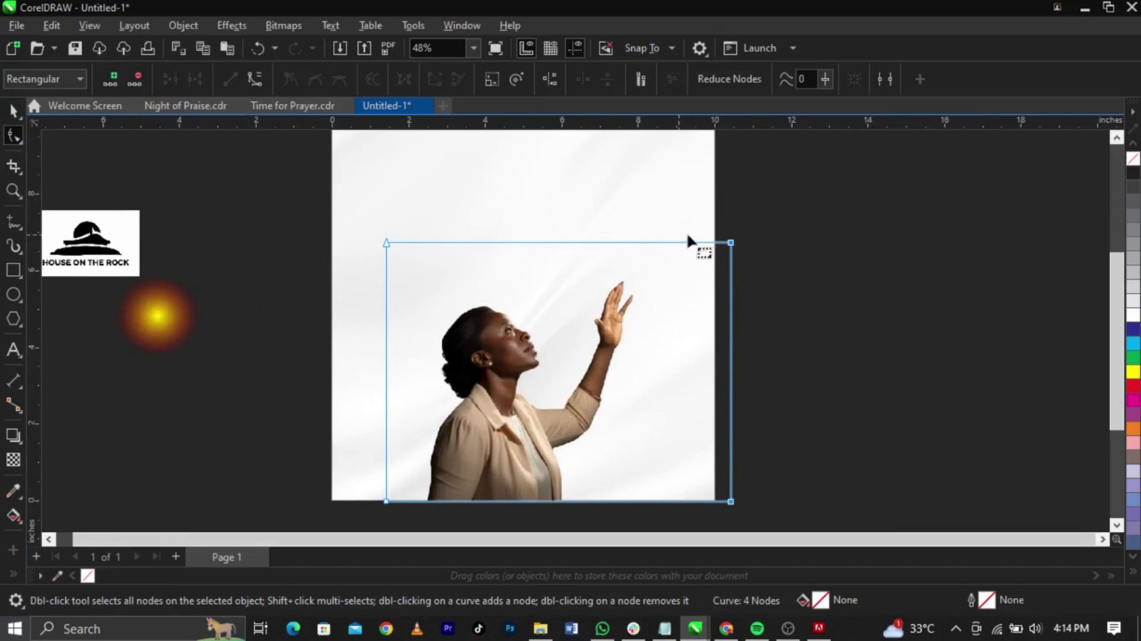
left_click_drag(723, 215, 844, 538)
left_click_drag(731, 501, 636, 484)
left_click_drag(357, 183, 423, 489)
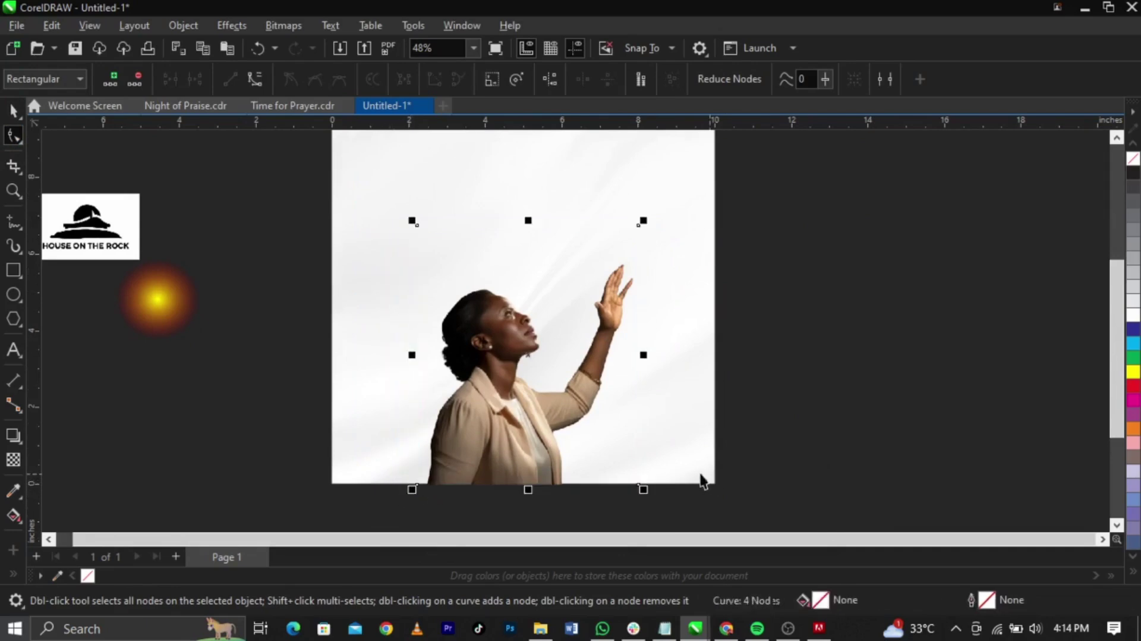
key("space")
- Scale the woman photo to about 105% from its top-right corner and deselect it
left_click(594, 333)
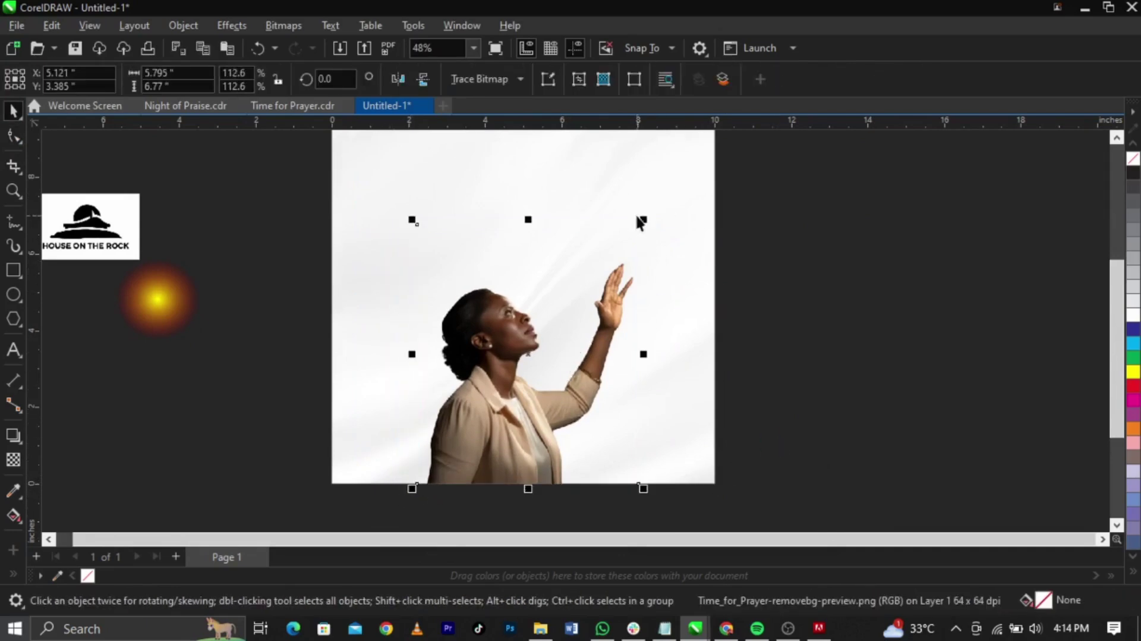
left_click_drag(641, 222, 656, 205)
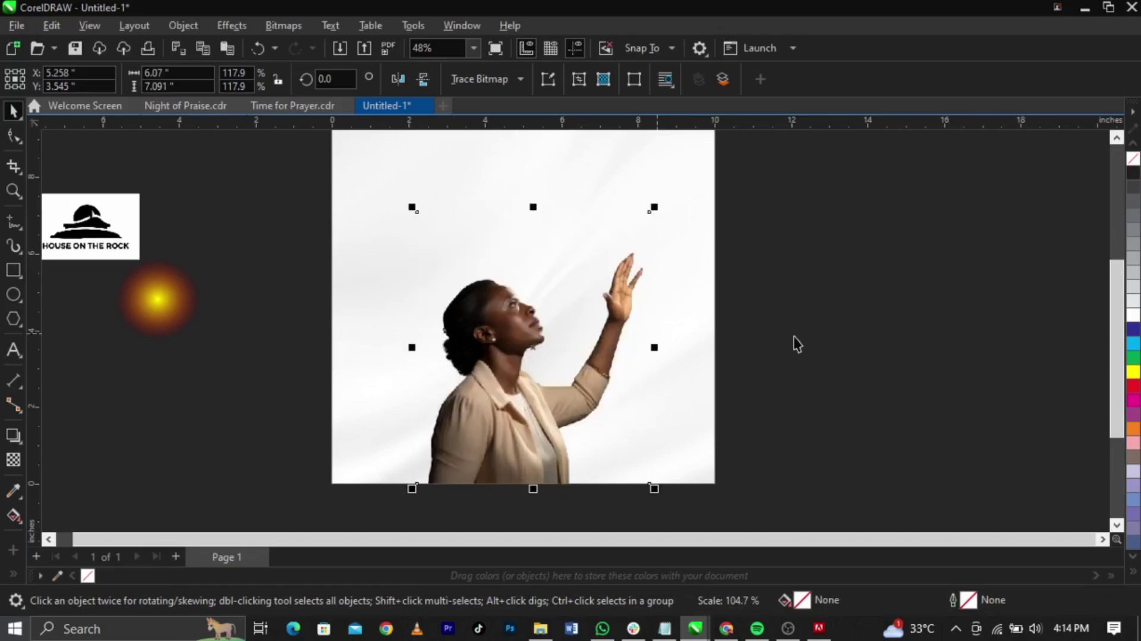
left_click(792, 344)
scroll(559, 377, "down", 2)
scroll(559, 377, "up", 1)
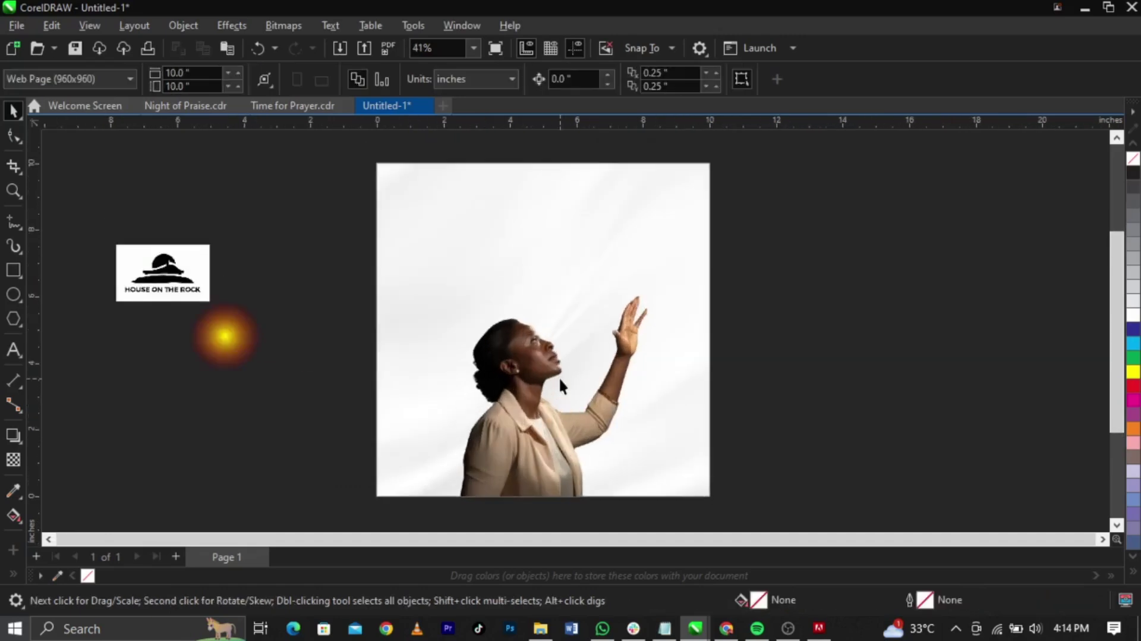
left_click(583, 359)
left_click(837, 342)
- Paste the flyer wording from Notepad as white text beside the page, scaled to about 43.5 pt
left_click(665, 628)
left_click_drag(666, 265, 595, 173)
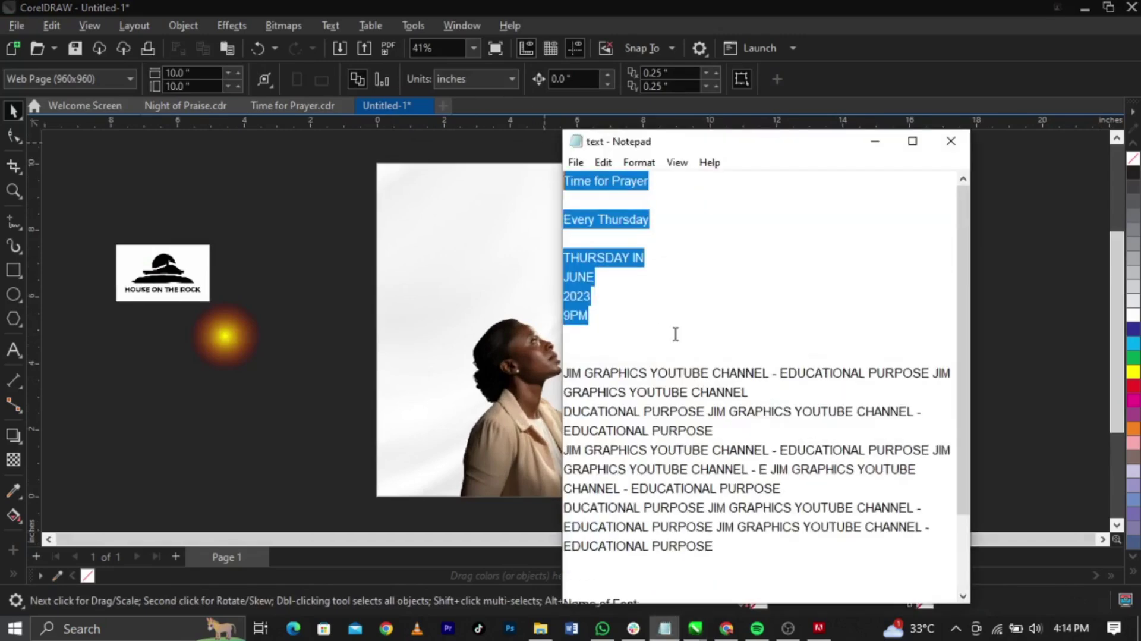
left_click(340, 275)
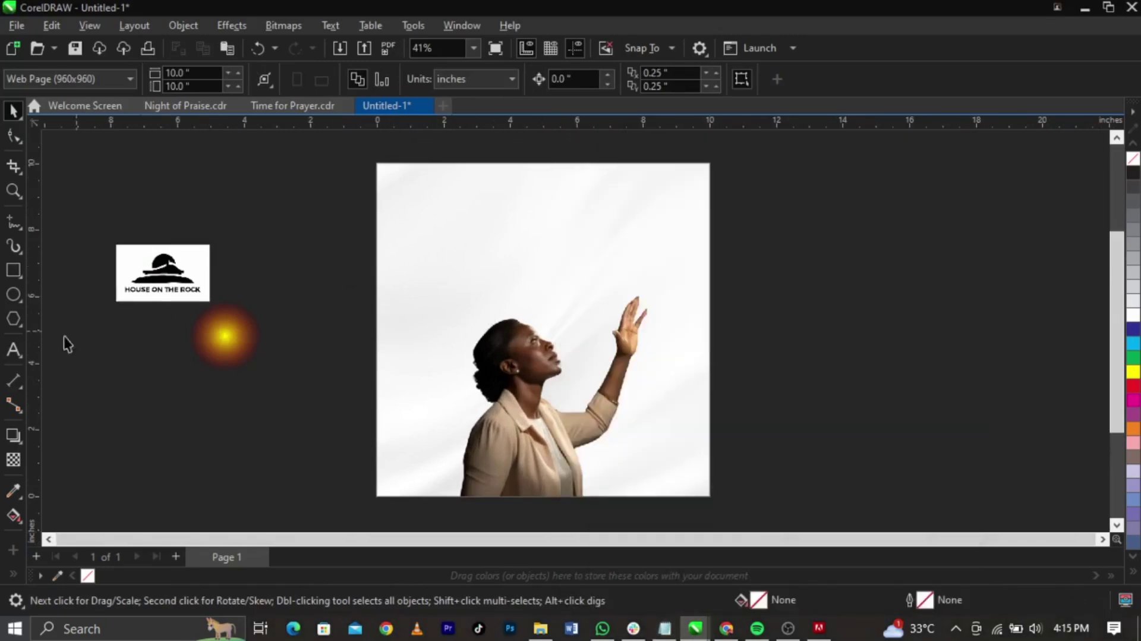
left_click(11, 351)
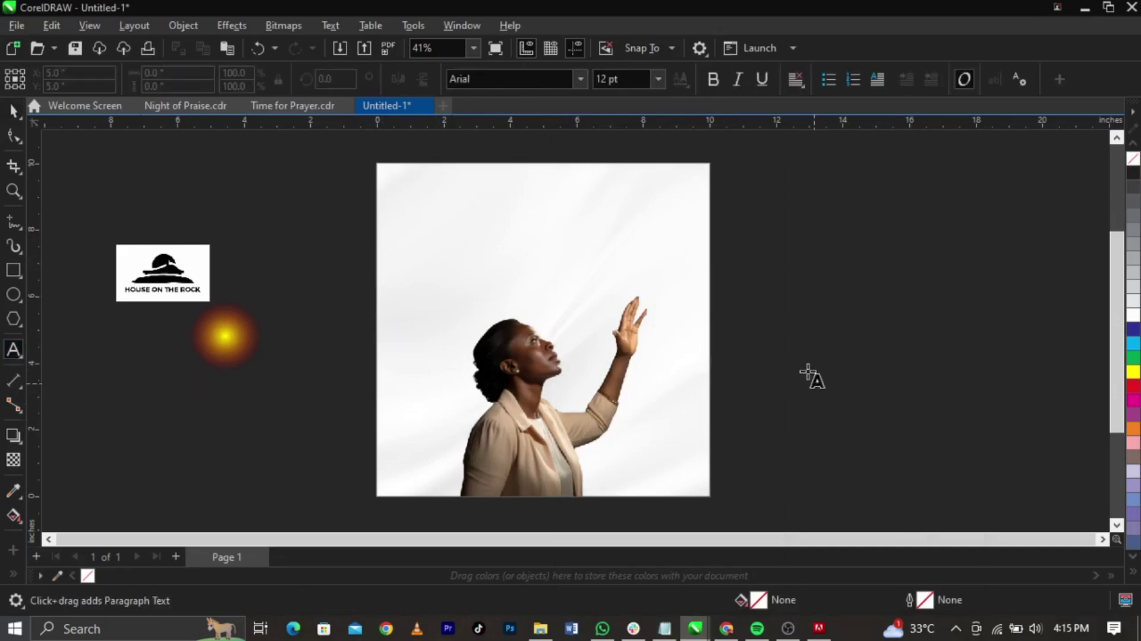
left_click(777, 298)
key("ctrl+v")
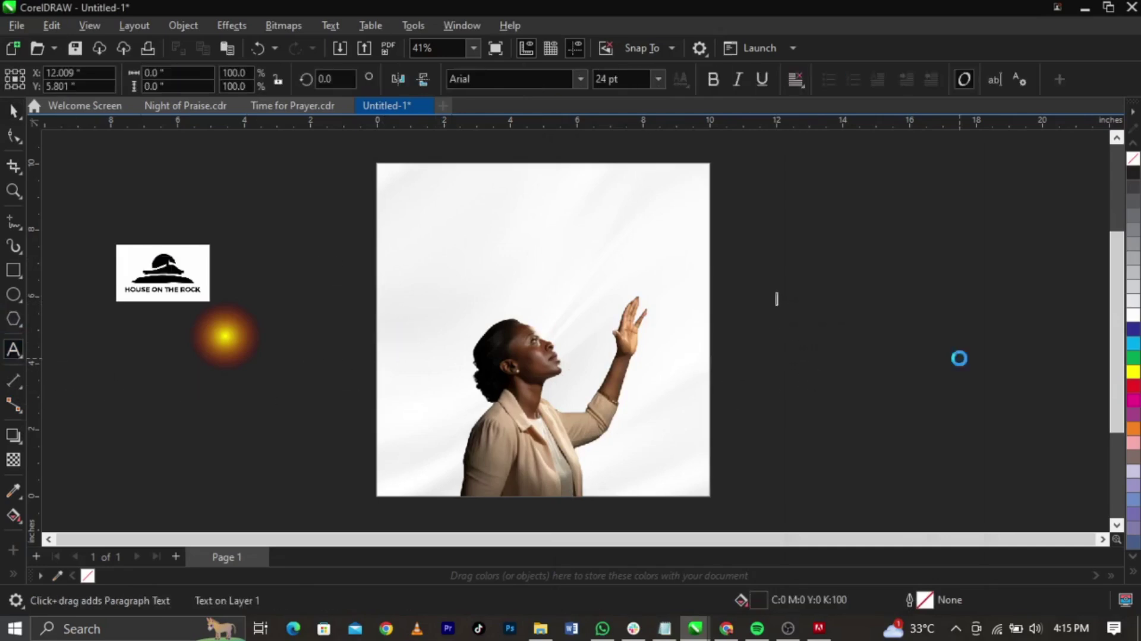
left_click(1134, 318)
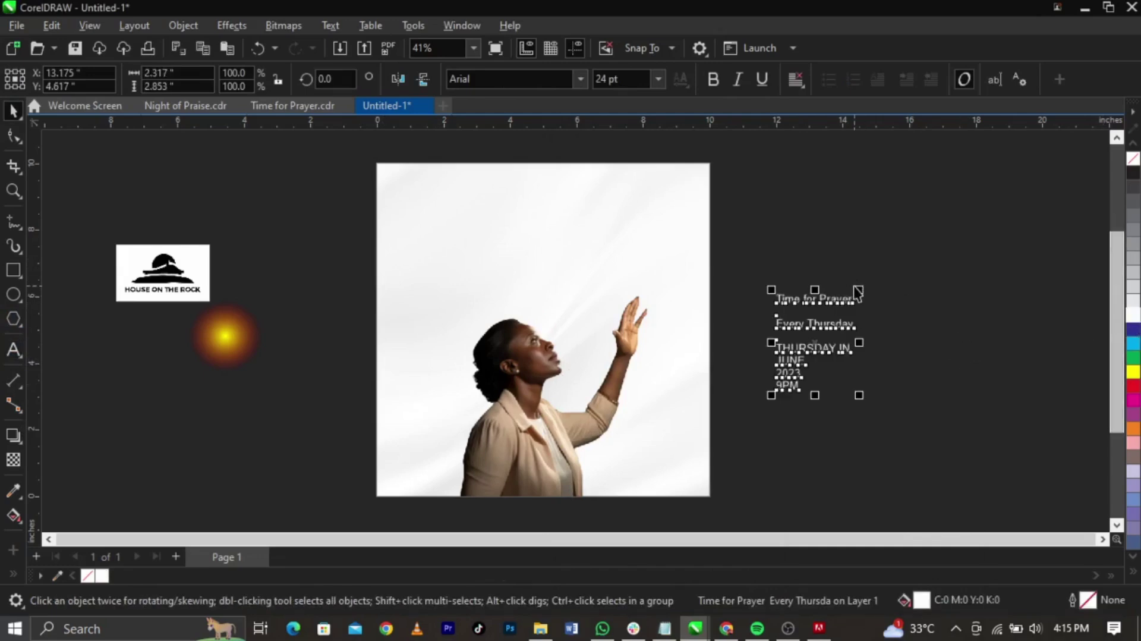
left_click_drag(859, 289, 922, 212)
- Split 'Time for Prayer' into its own heading at the page top and zoom in on it
double_click(884, 225)
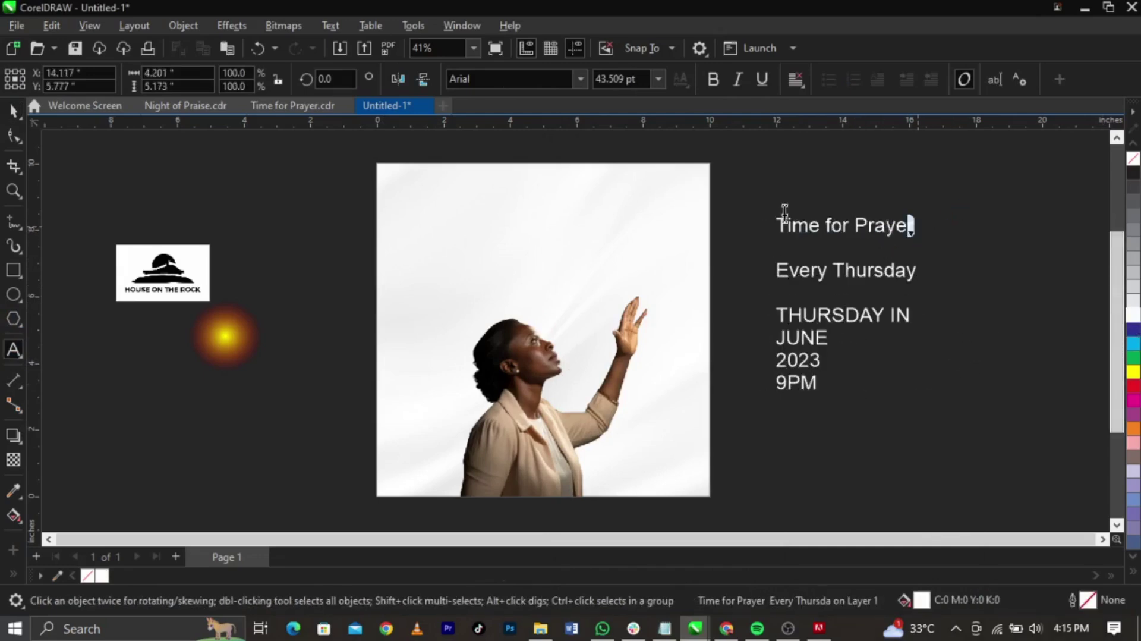
key("shift+Home")
key("ctrl+c")
key("Delete")
key("Delete")
key("Delete")
left_click(467, 212)
key("ctrl+v")
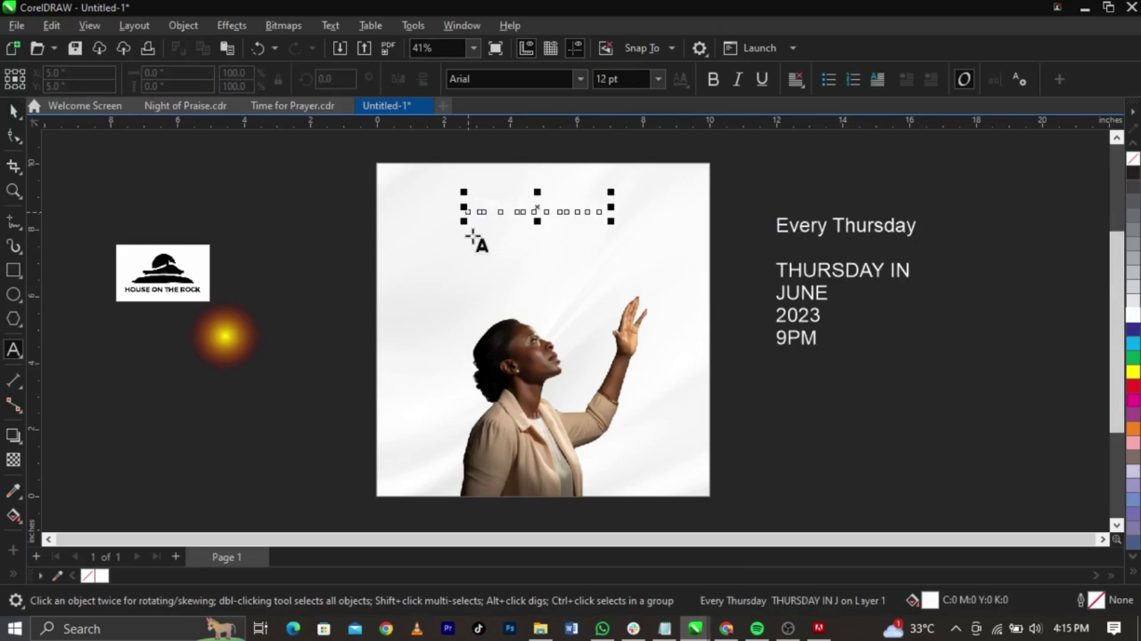
key("ctrl+space")
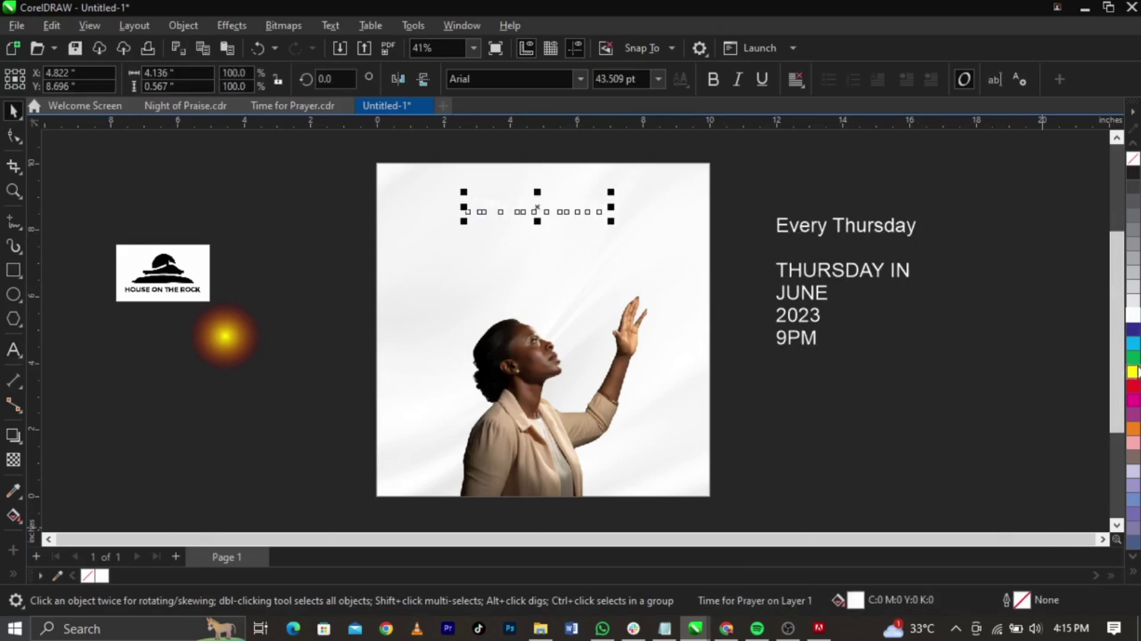
key("z")
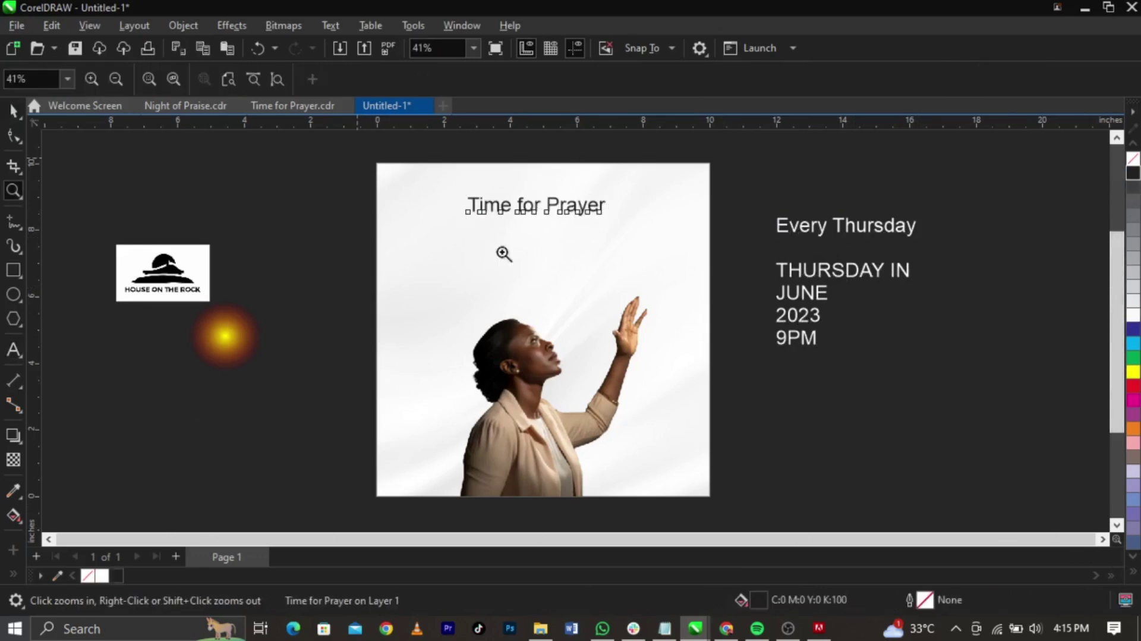
left_click_drag(356, 160, 745, 358)
key("space")
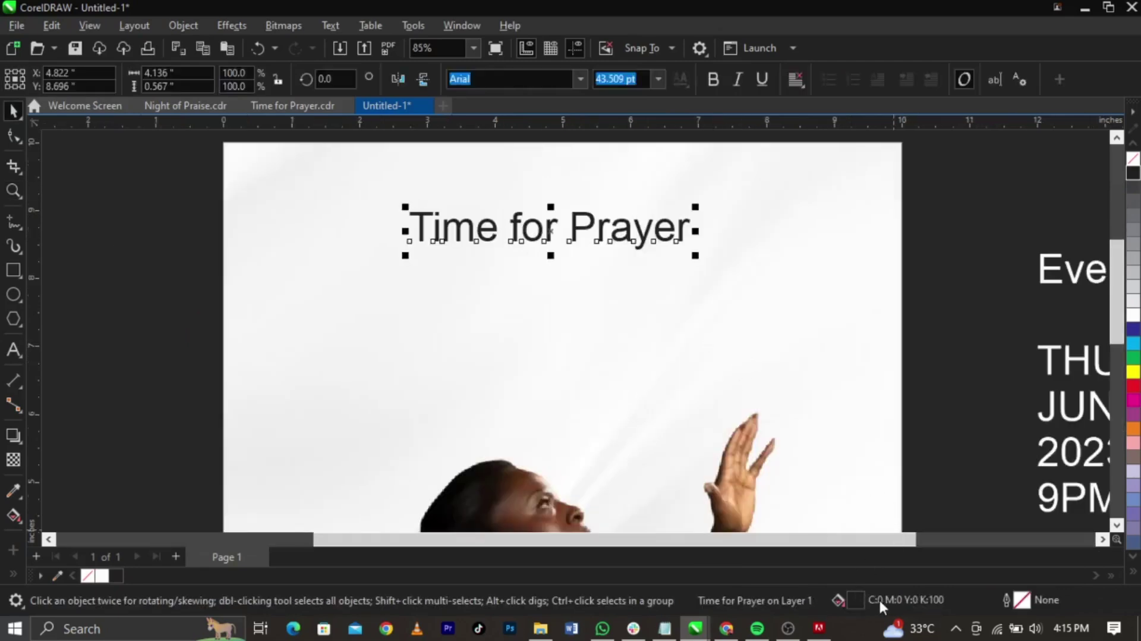
- Fill the Time for Prayer heading with RGB black (0, 0, 0) and nudge it slightly down
double_click(858, 597)
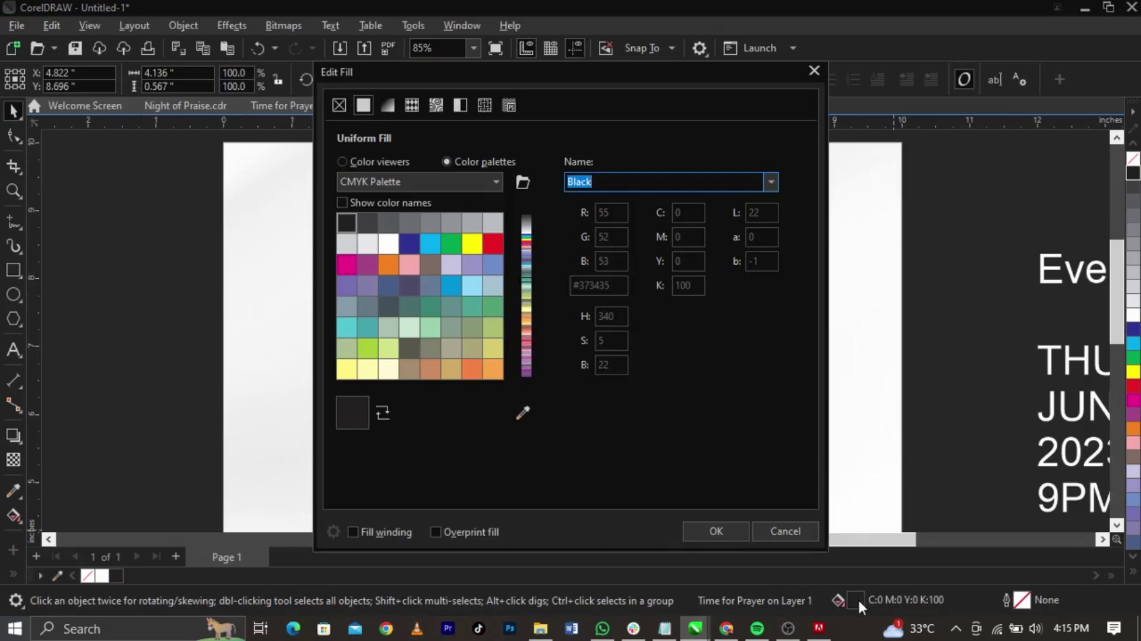
left_click(376, 166)
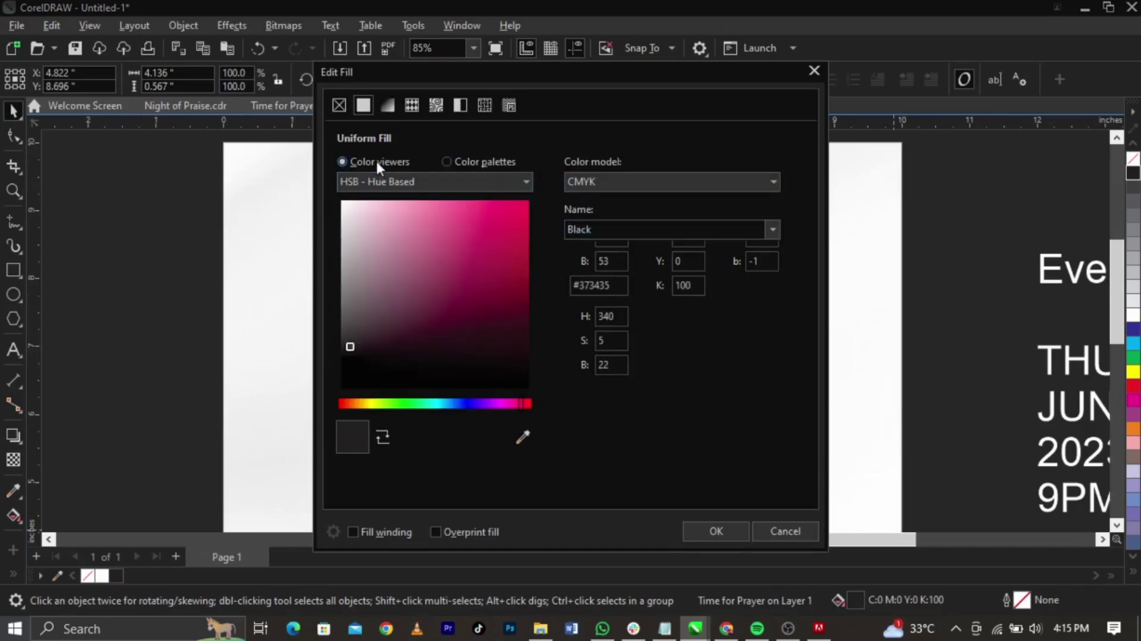
left_click(652, 181)
left_click(617, 221)
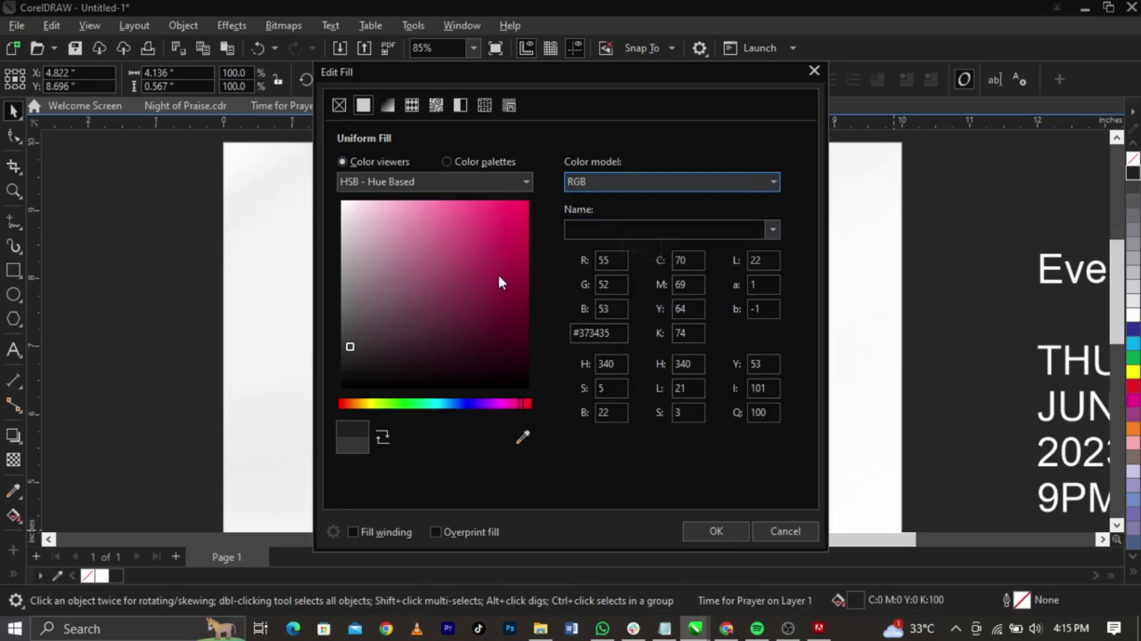
mouse_move(350, 347)
left_mouse_down()
mouse_move(283, 437)
mouse_move(379, 347)
mouse_move(331, 397)
left_mouse_up()
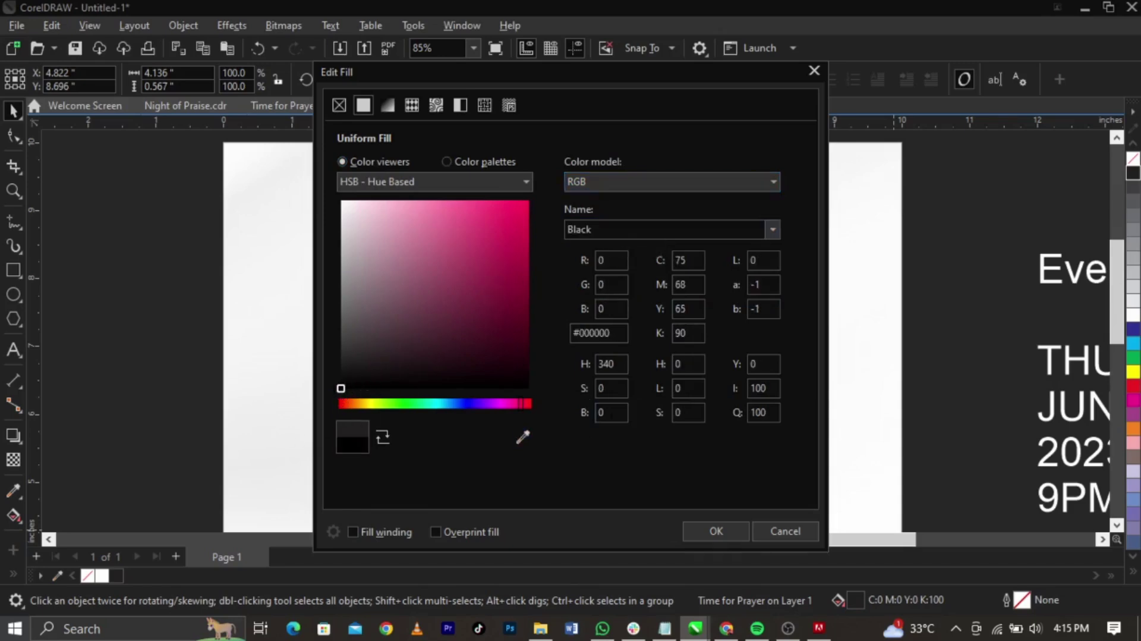
left_click(729, 532)
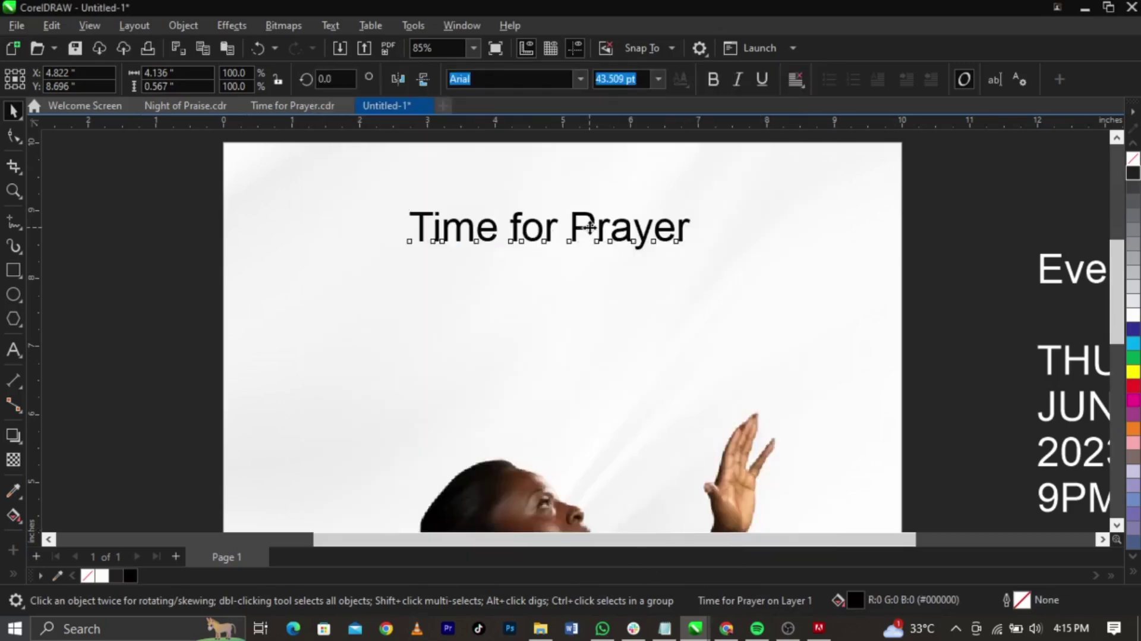
left_click_drag(590, 226, 590, 234)
- Copy the font name 'Anton' from the Notepad notes and apply it to the heading
left_click(665, 628)
scroll(763, 397, "down", 2)
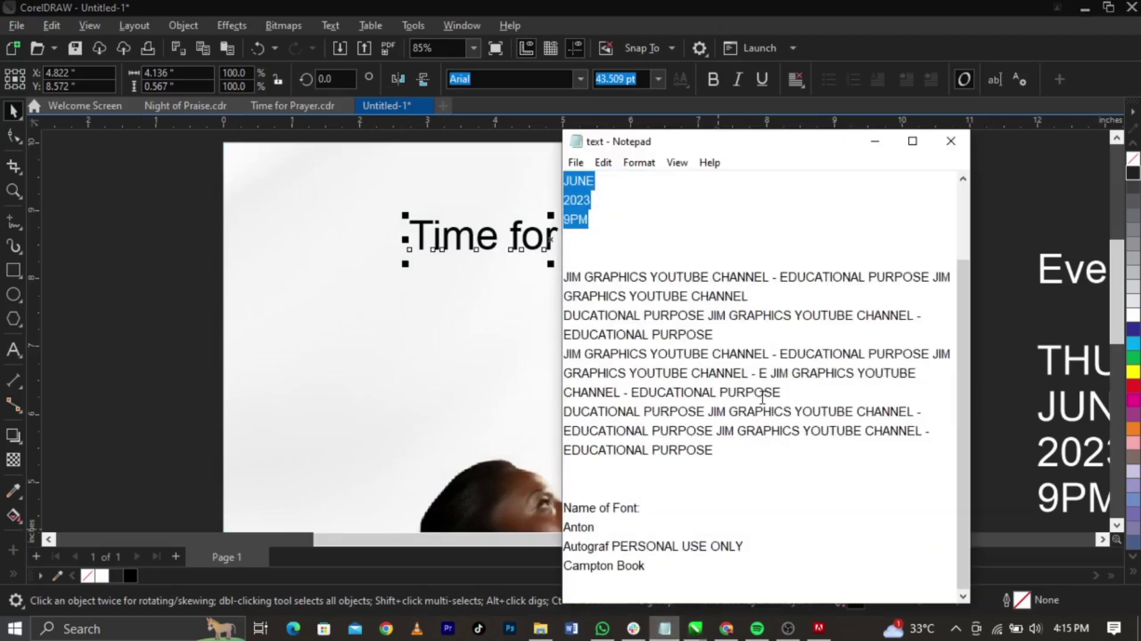
left_click(601, 527)
double_click(601, 527)
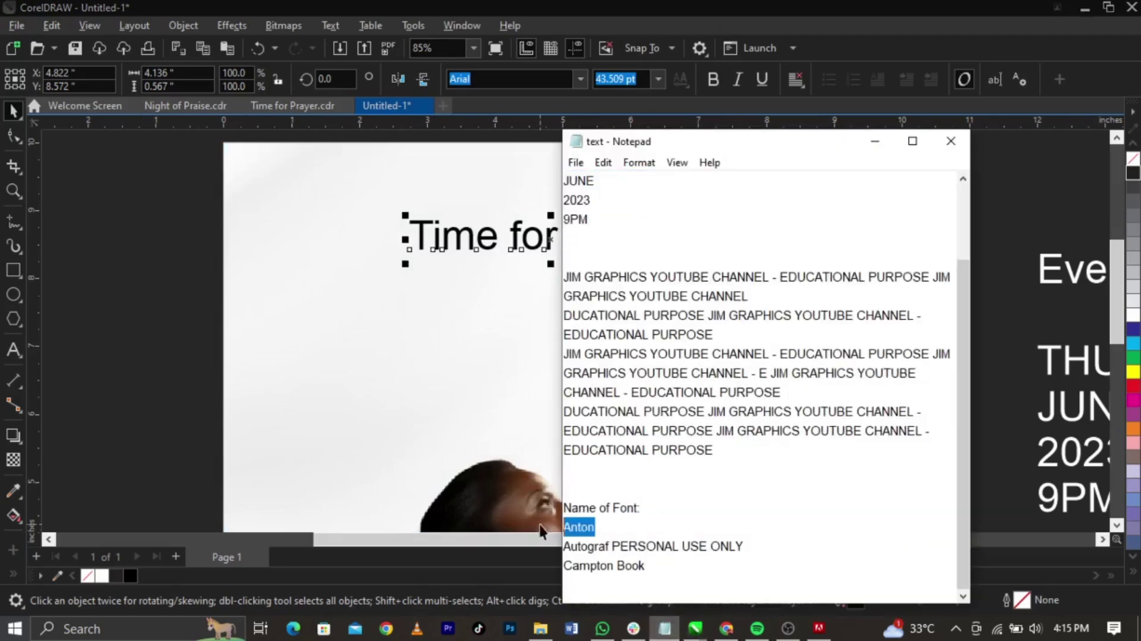
left_click(620, 531)
left_click_drag(620, 531, 553, 531)
key("ctrl+c")
left_click(465, 236)
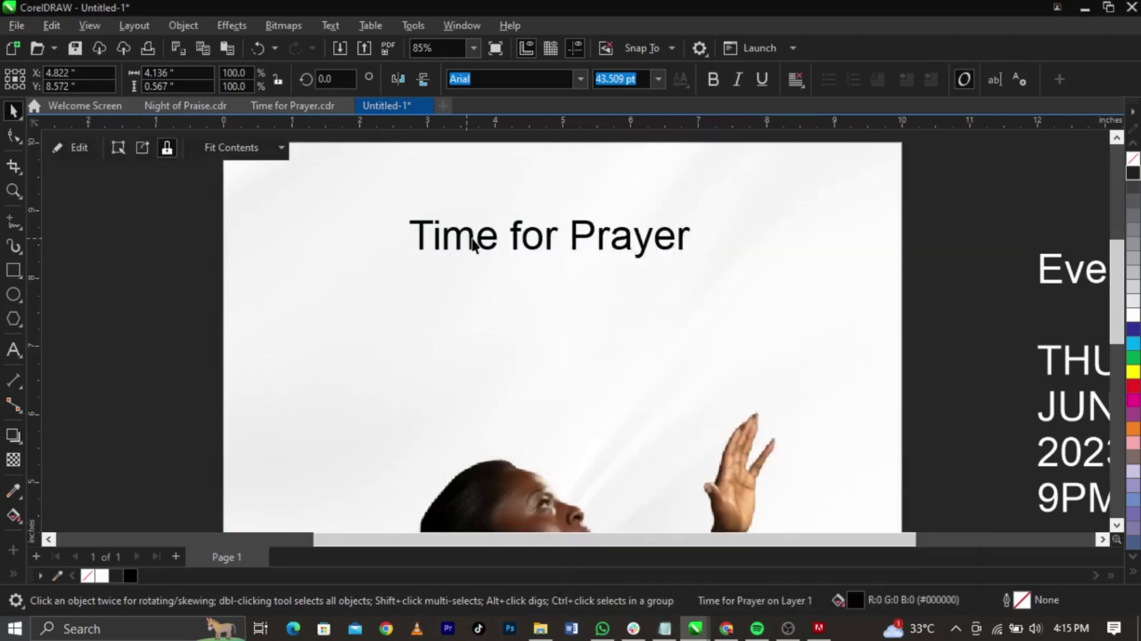
key("ctrl+v")
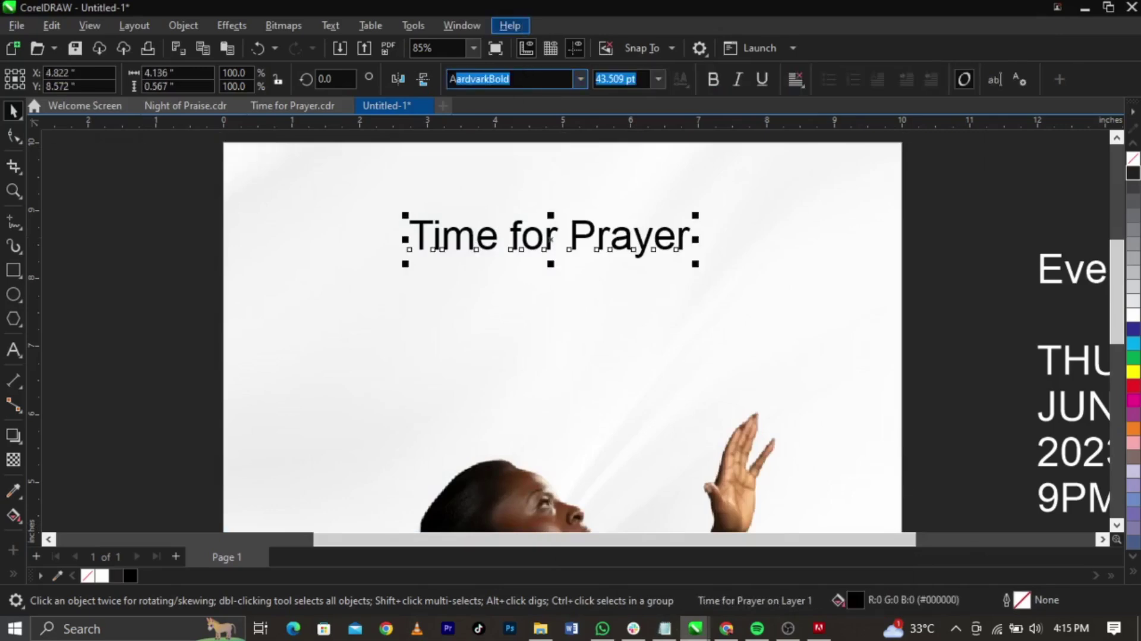
key("Return")
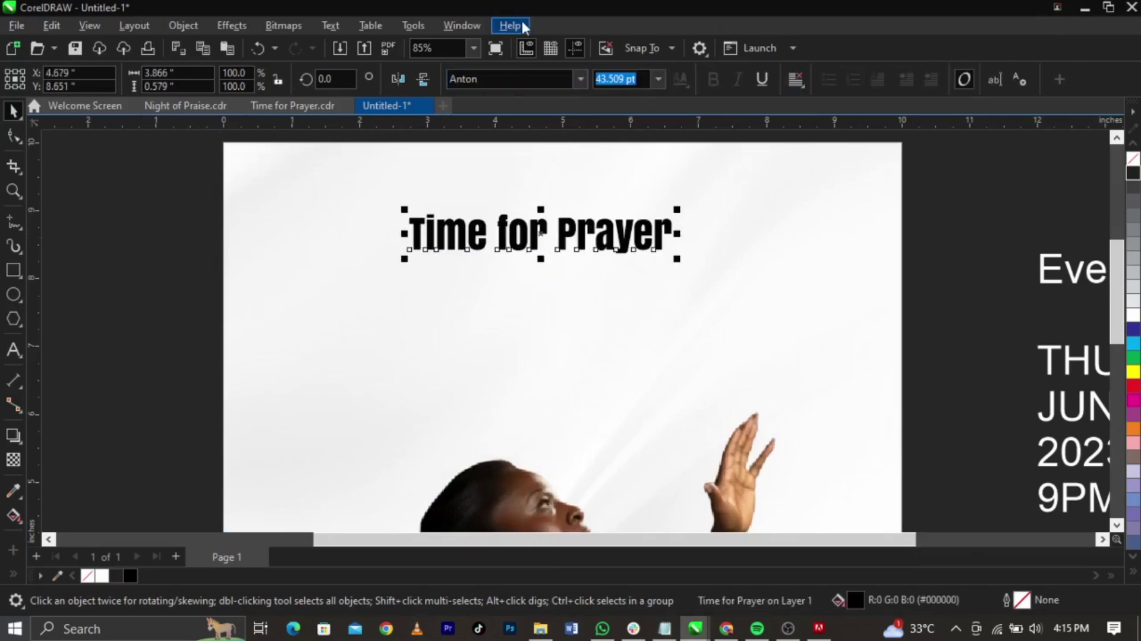
- Break the heading into three lines, Time / for / Prayer, and select all the text
double_click(588, 245)
left_click(501, 231)
key("Return")
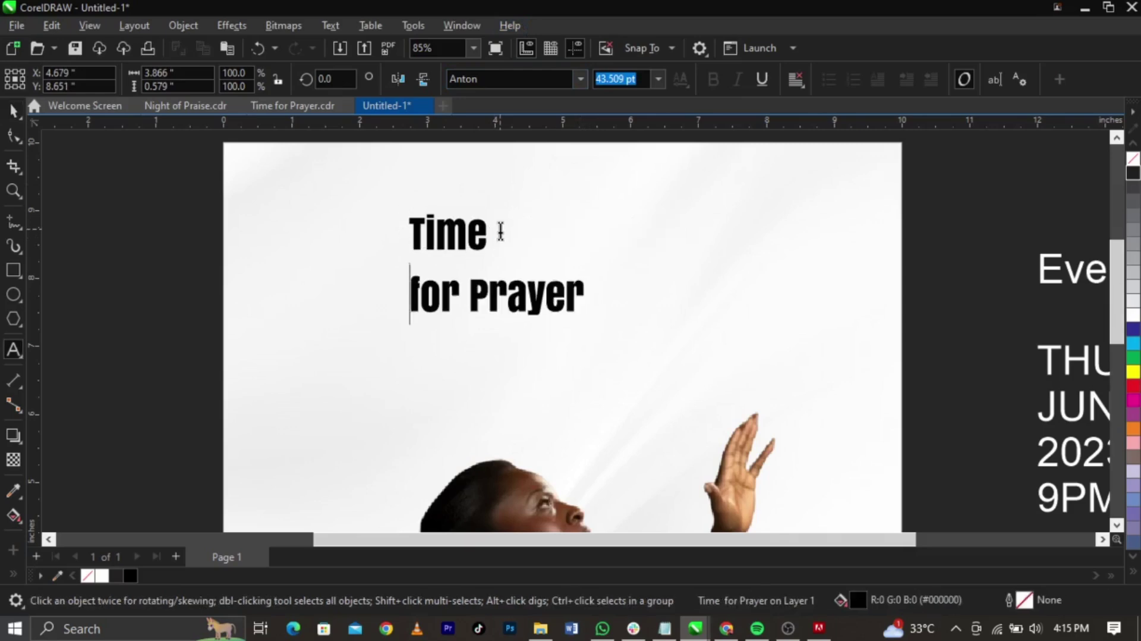
key("Right")
key("Right")
key("Right")
key("Return")
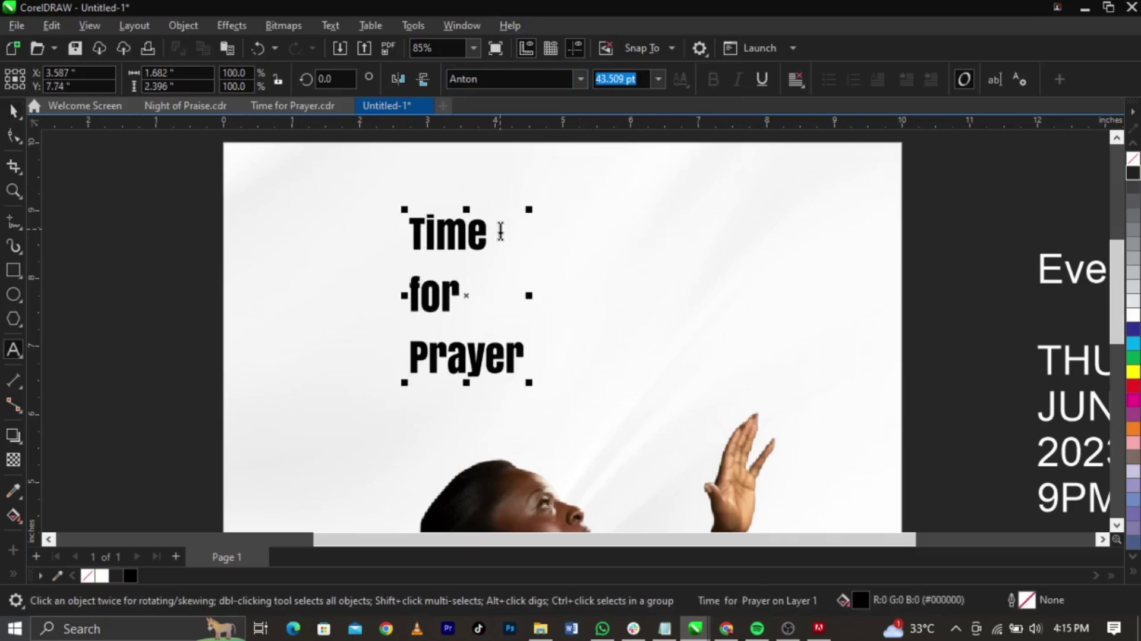
key("ctrl+a")
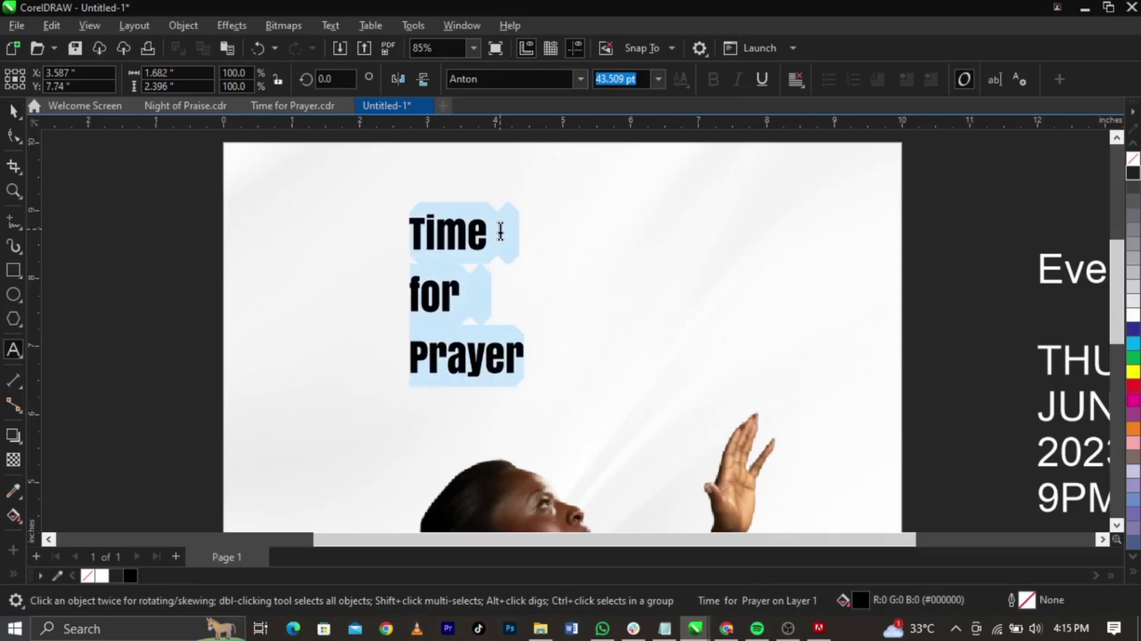
- Convert the heading to UPPERCASE TIME / FOR / PRAYER and shift it right and down
key("shift+F3")
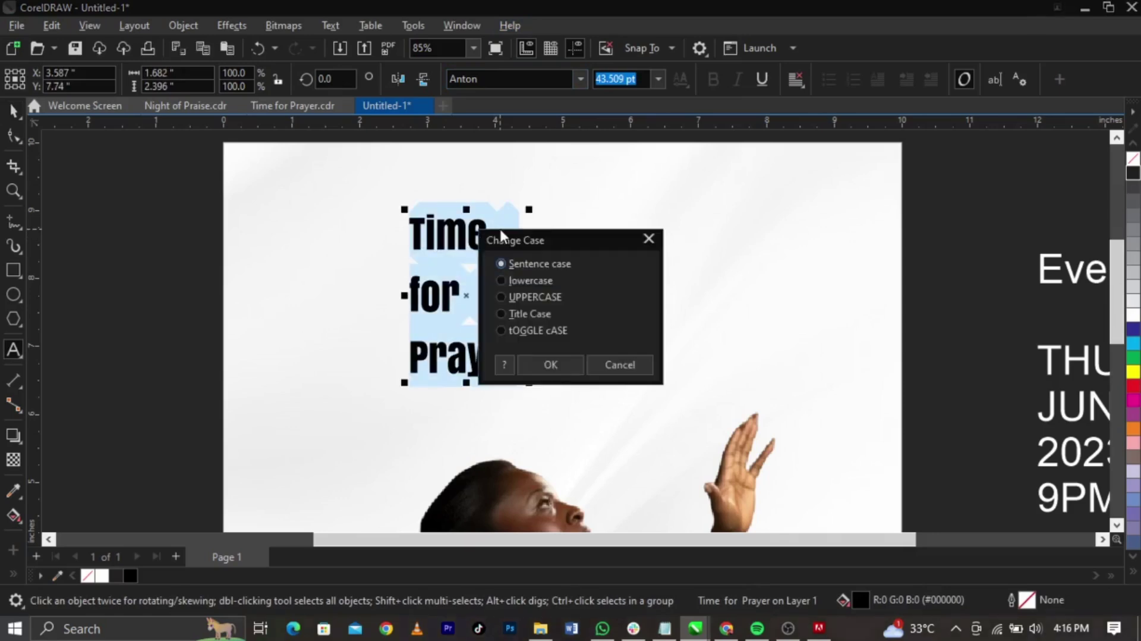
key("Down")
key("Down")
key("Up")
key("Up")
key("Down")
key("Down")
key("Down")
key("Down")
key("Up")
key("Up")
key("Return")
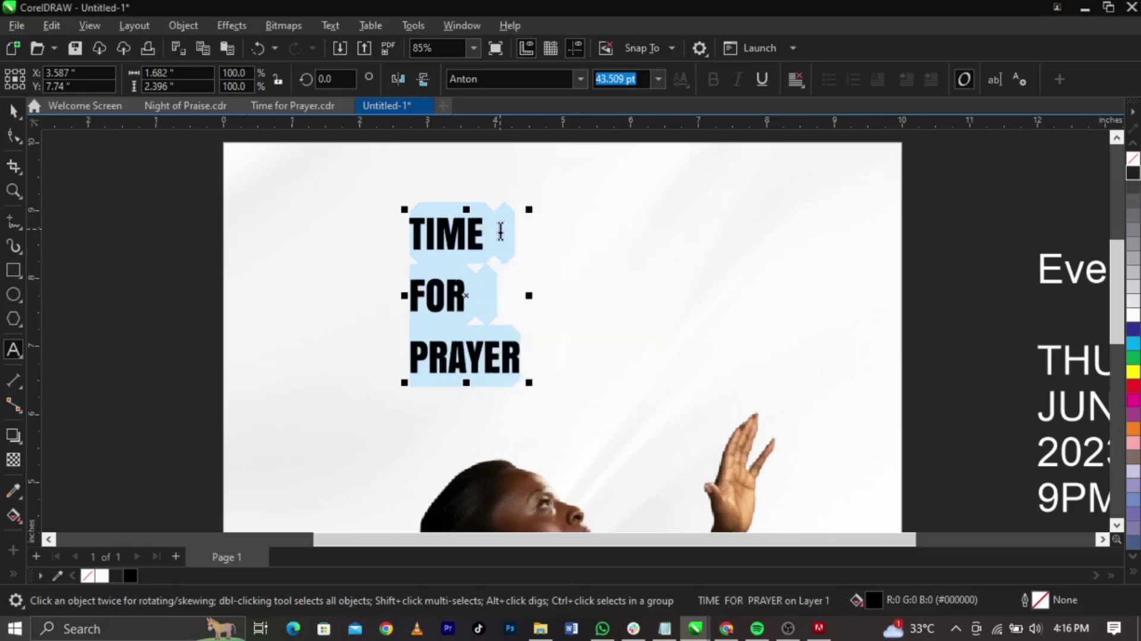
key("ctrl+space")
left_click_drag(500, 243, 531, 256)
- Split the heading into separate words and move FOR and PRAYER to the lower left
left_click(532, 257)
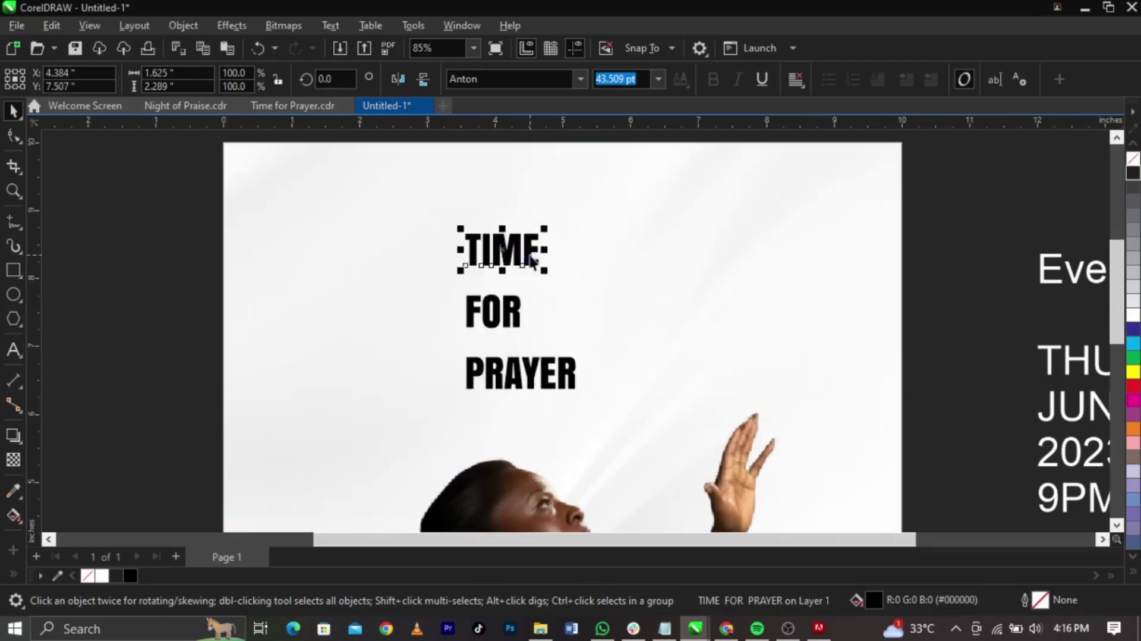
key("ctrl+o")
key("Escape")
left_click(533, 261)
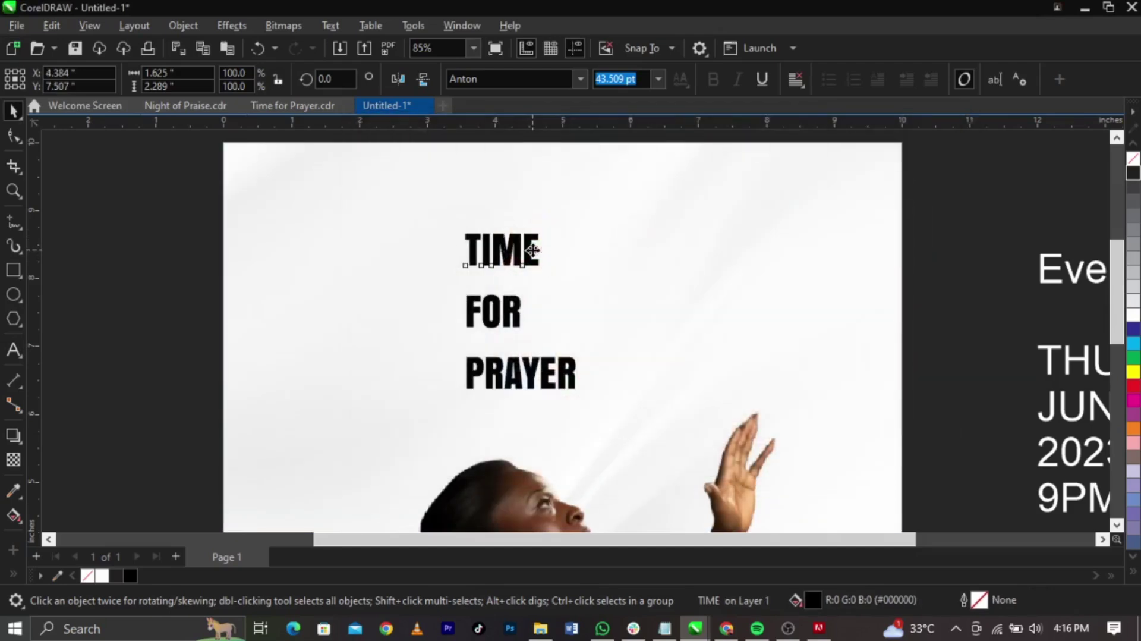
left_click_drag(440, 279, 612, 408)
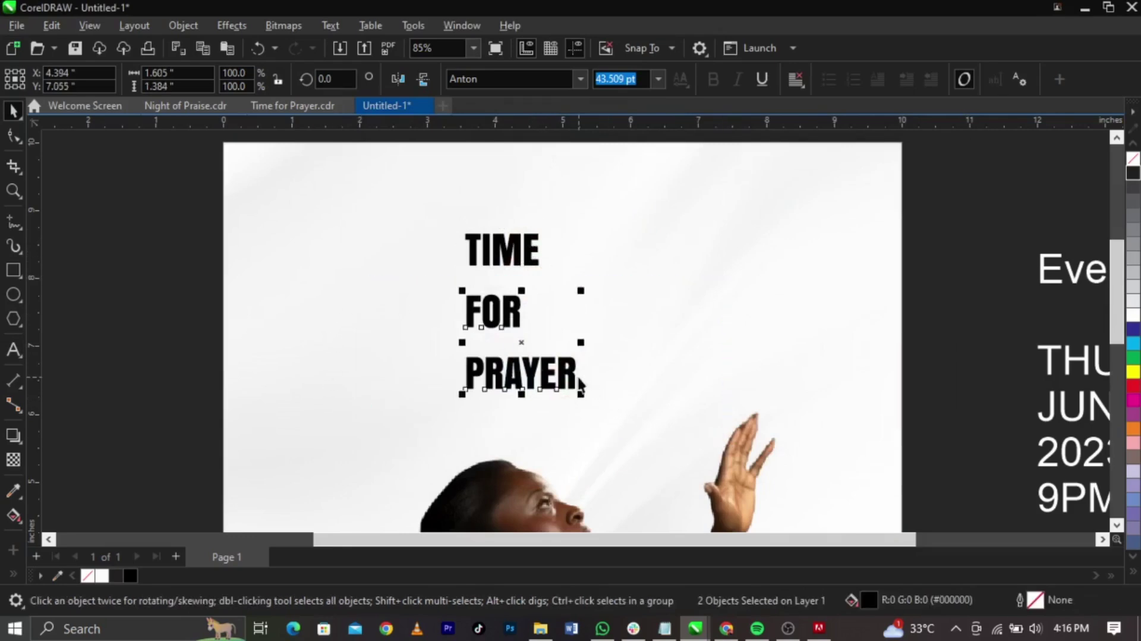
left_click_drag(573, 373, 423, 400)
- Enlarge TIME to about 128 pt near the top and place PRAYER directly beneath it
left_click(510, 255)
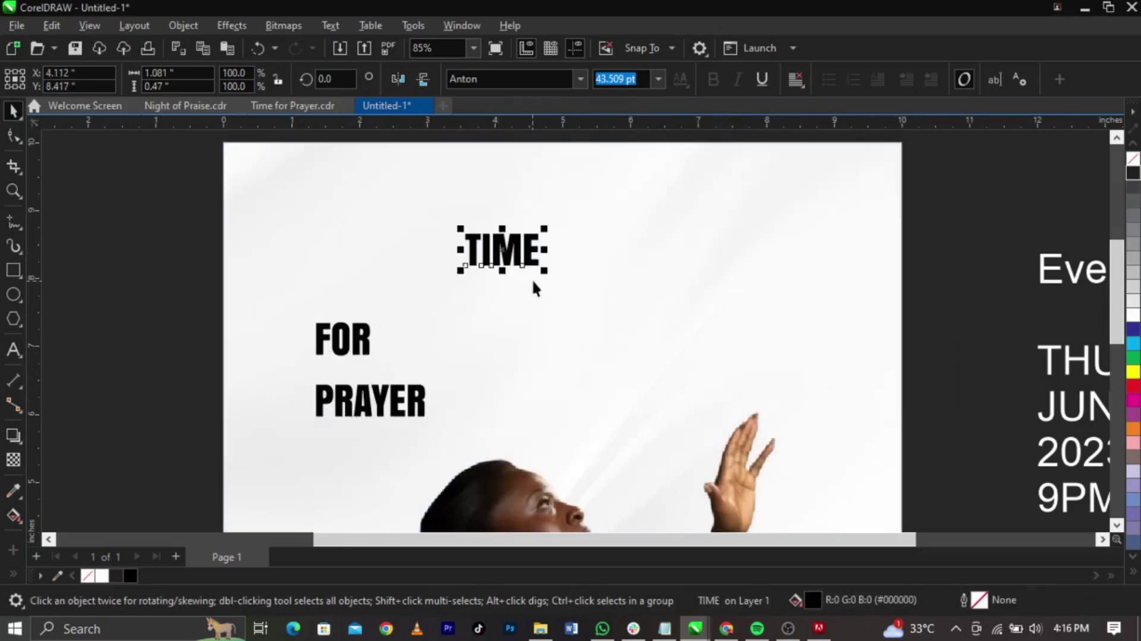
left_click_drag(546, 272, 678, 357)
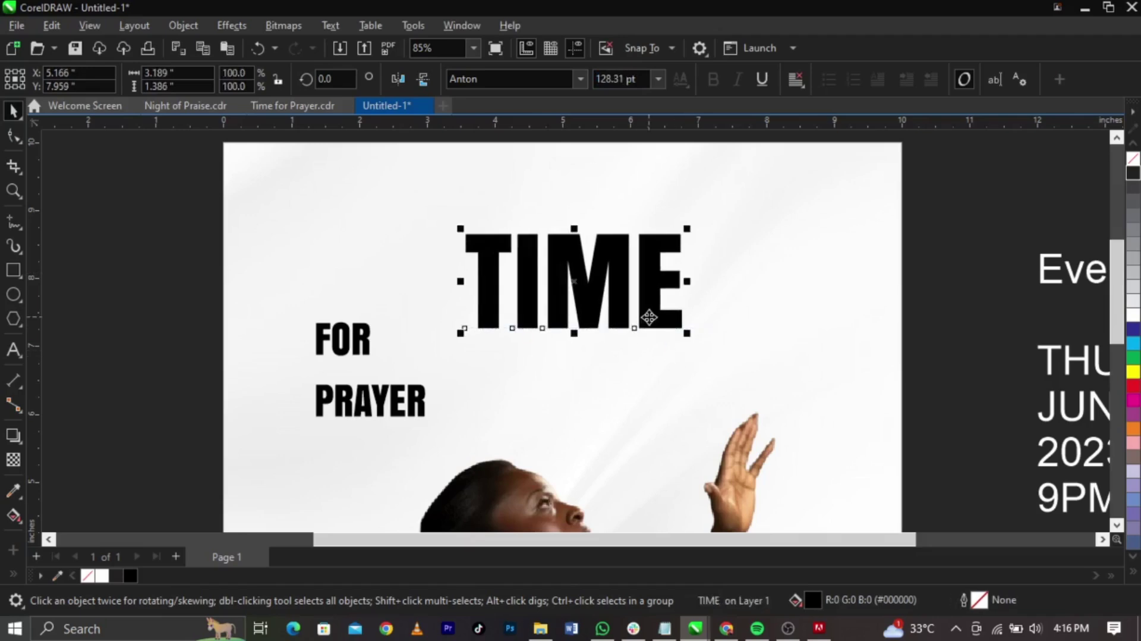
left_click_drag(649, 318, 636, 316)
left_click_drag(376, 399, 680, 420)
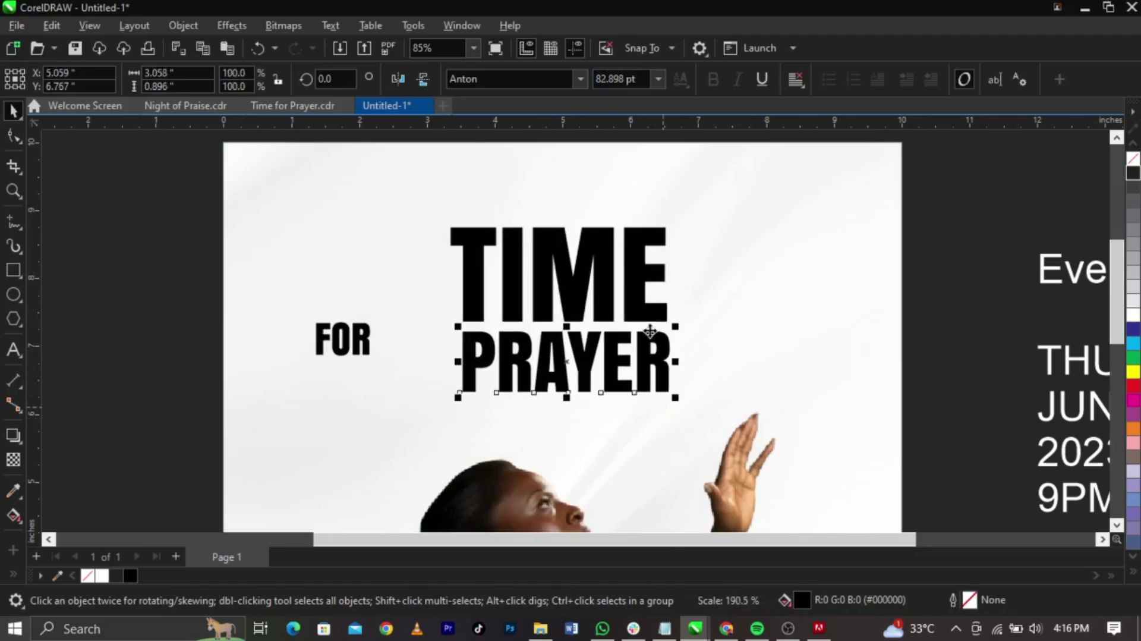
left_click(643, 307)
left_click_drag(641, 302, 637, 320)
scroll(637, 320, "down", 2)
scroll(647, 365, "down", 2)
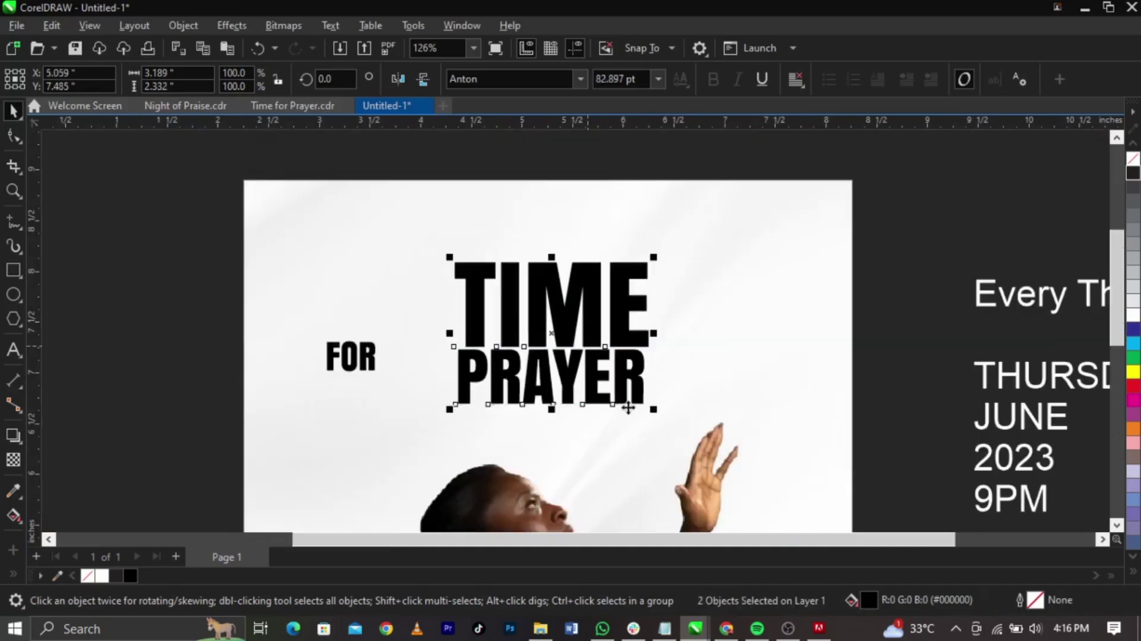
left_click_drag(650, 409, 654, 439)
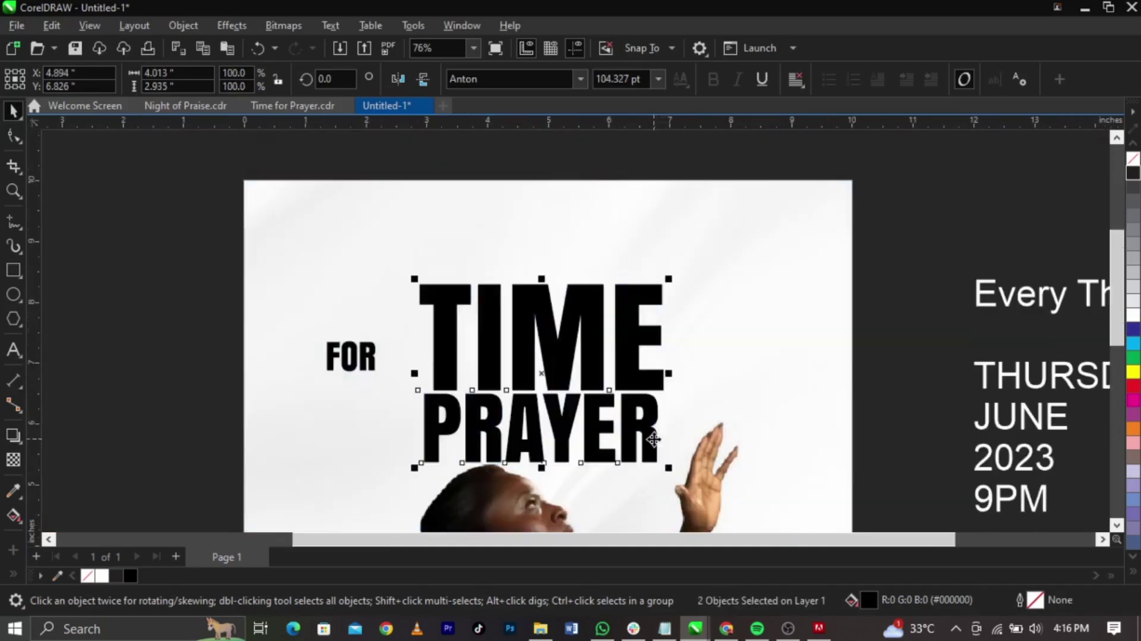
- Widen PRAYER to match TIME's width, stretching it to the guideline
scroll(654, 438, "down", 2)
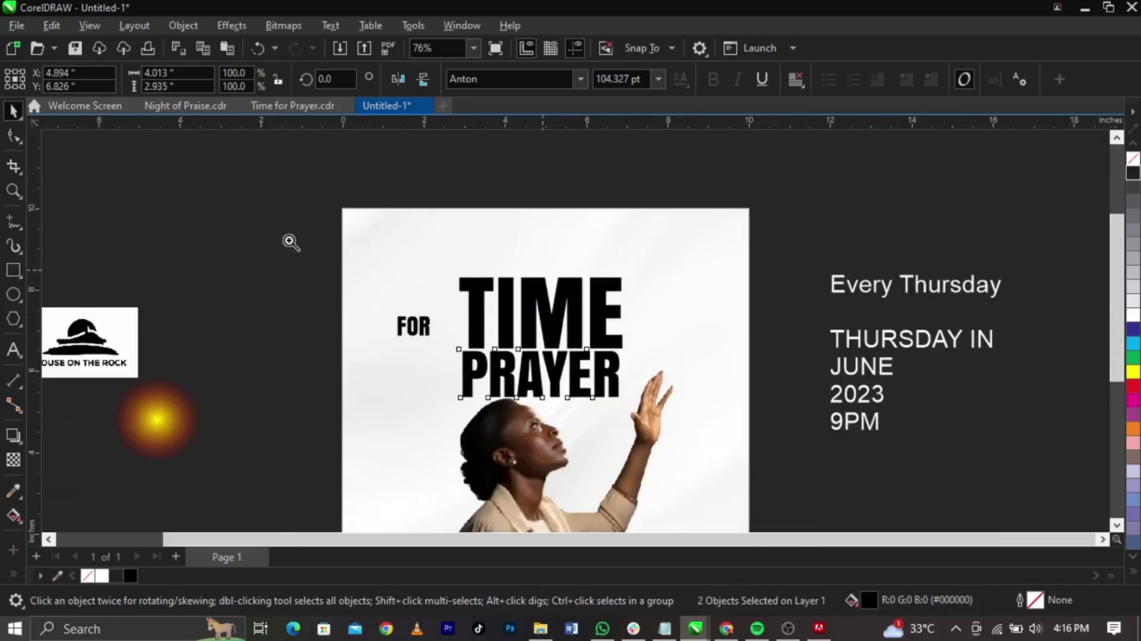
key("z")
left_click_drag(288, 242, 799, 448)
key("space")
key("Escape")
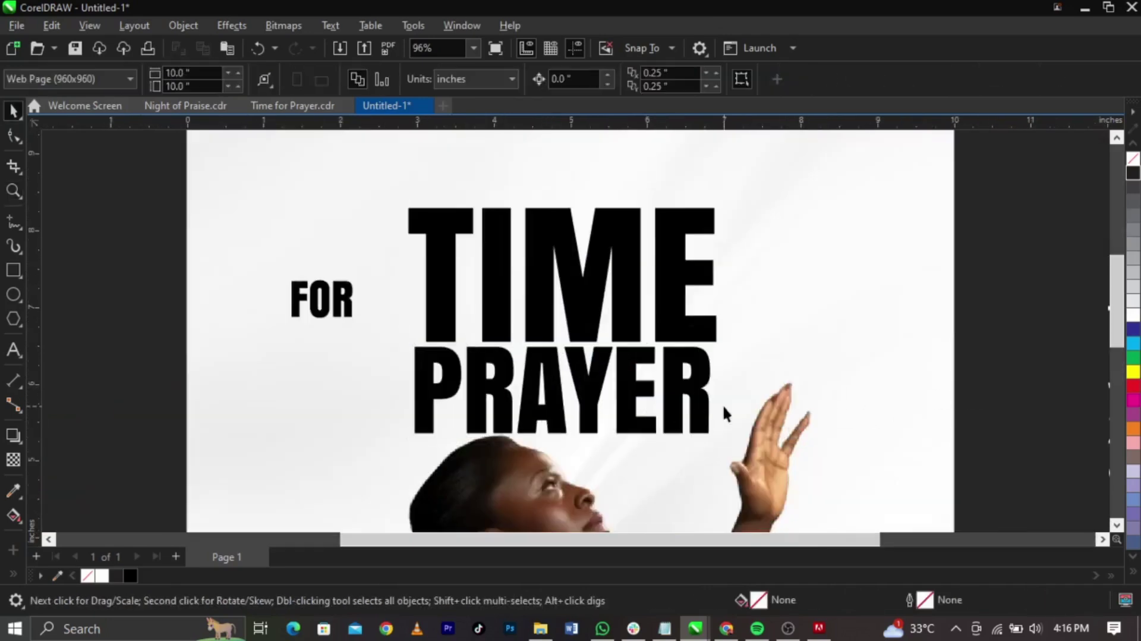
scroll(723, 405, "up", 1)
left_click(712, 423)
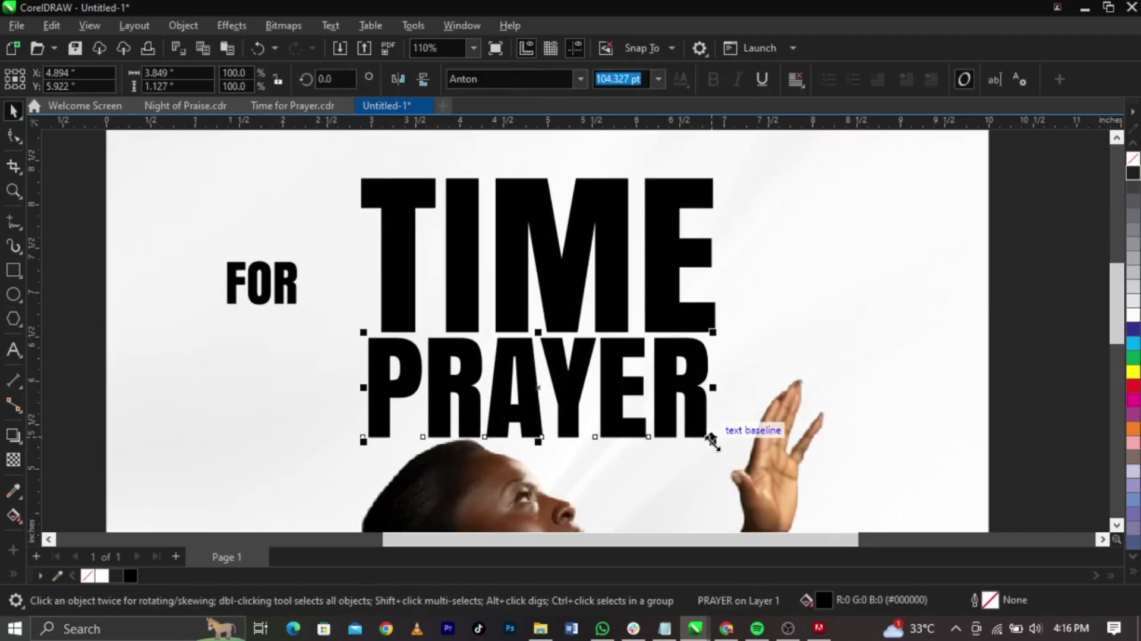
left_click_drag(713, 439, 721, 450)
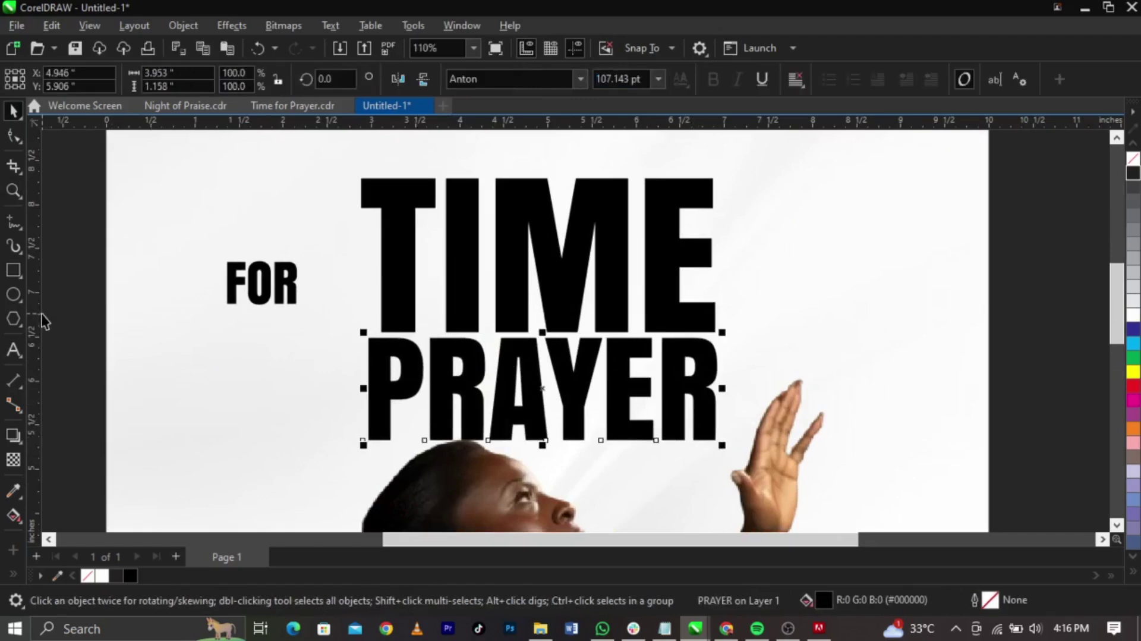
left_click_drag(45, 318, 354, 390)
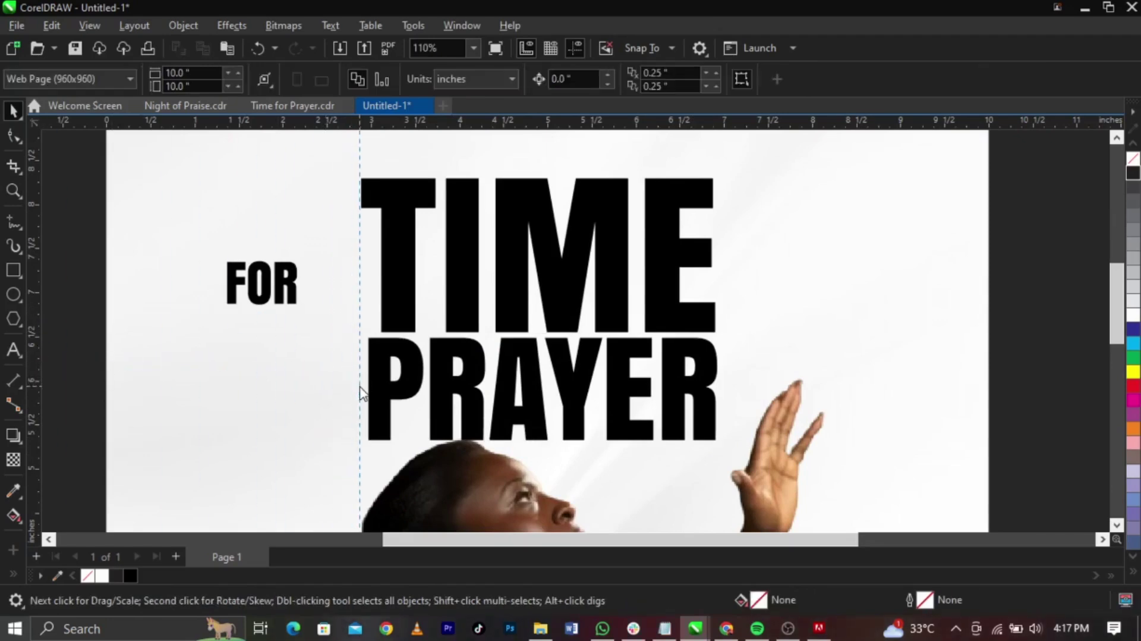
left_click(374, 400)
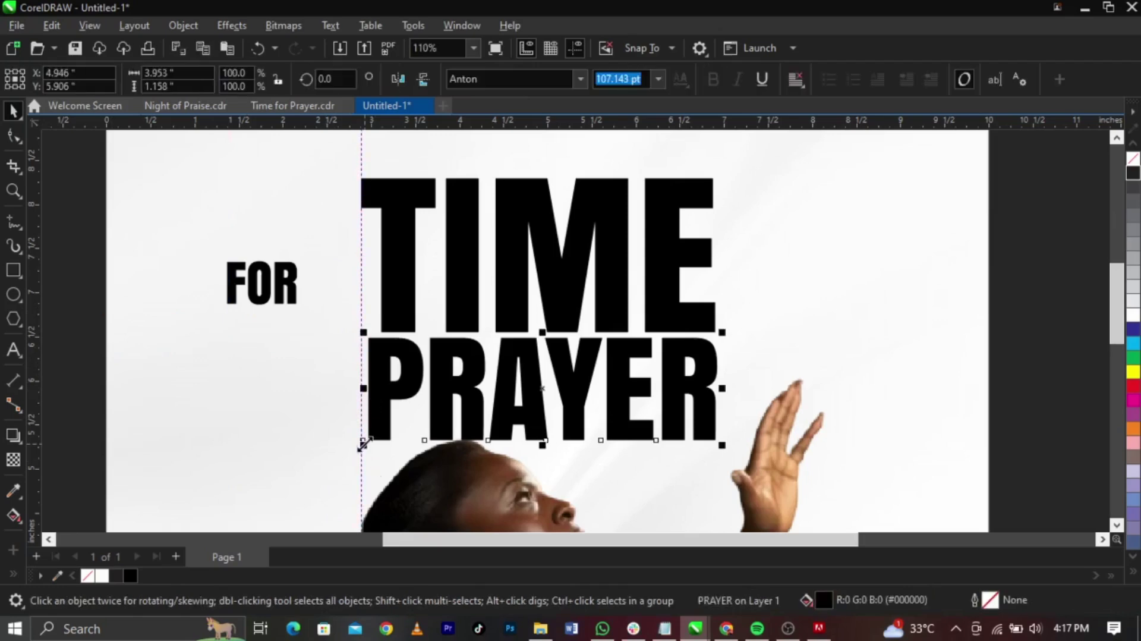
mouse_move(364, 443)
left_mouse_down()
mouse_move(357, 454)
mouse_move(368, 455)
left_mouse_up()
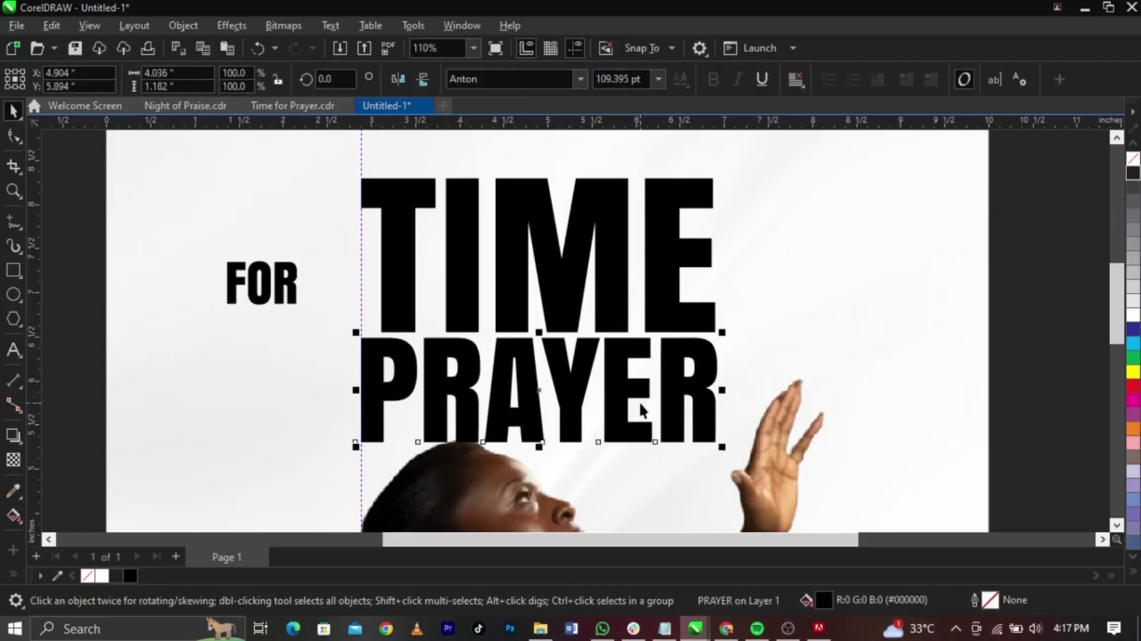
left_click(395, 306)
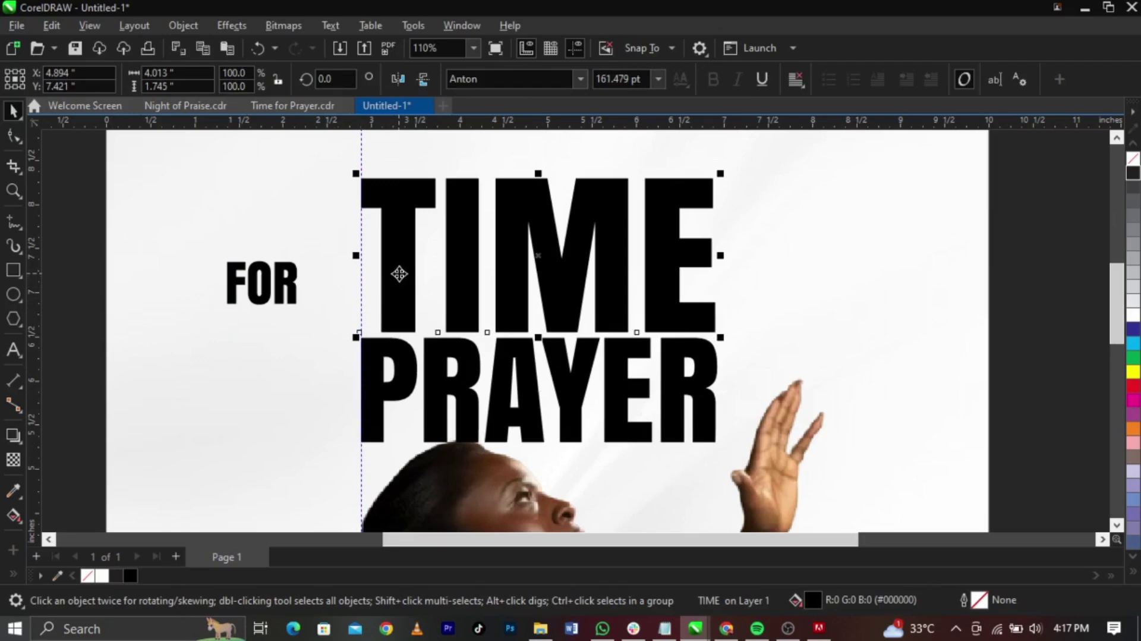
- Convert TIME to curves (37 nodes on 4 subpaths) with the Shape tool active for node editing
right_click(399, 273)
left_click(297, 239)
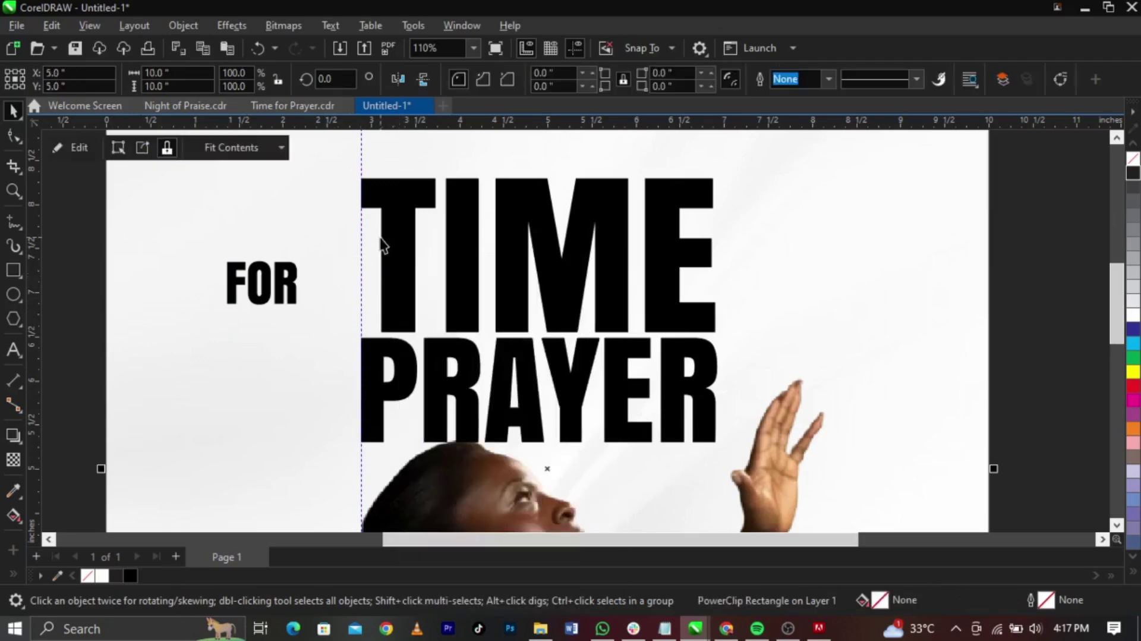
left_click(389, 239)
right_click(393, 237)
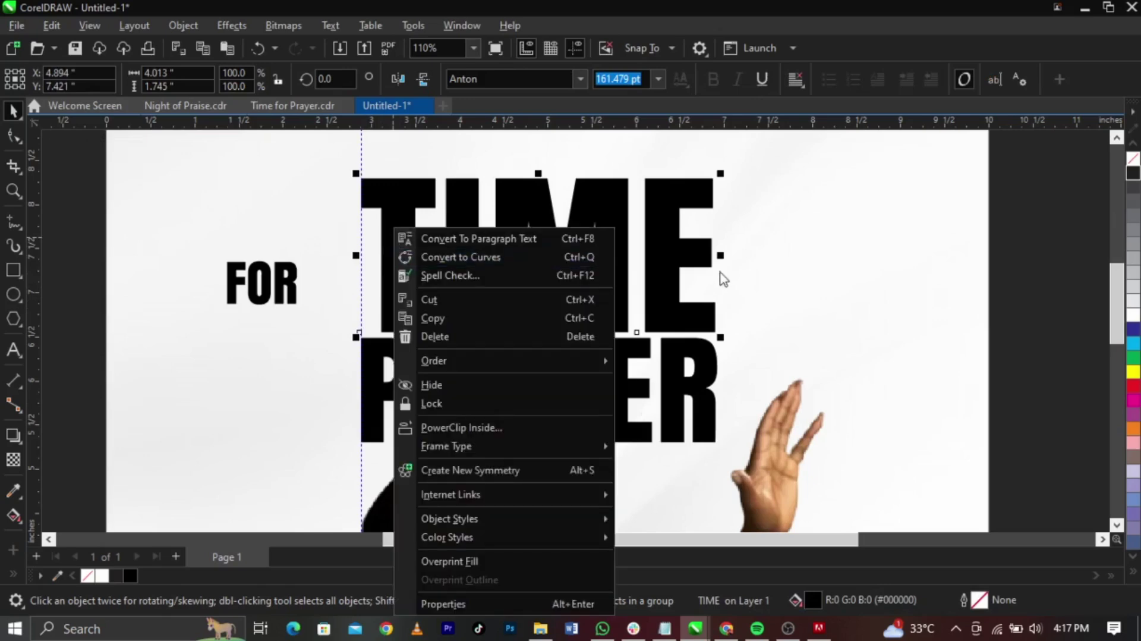
right_click(671, 250)
key("Escape")
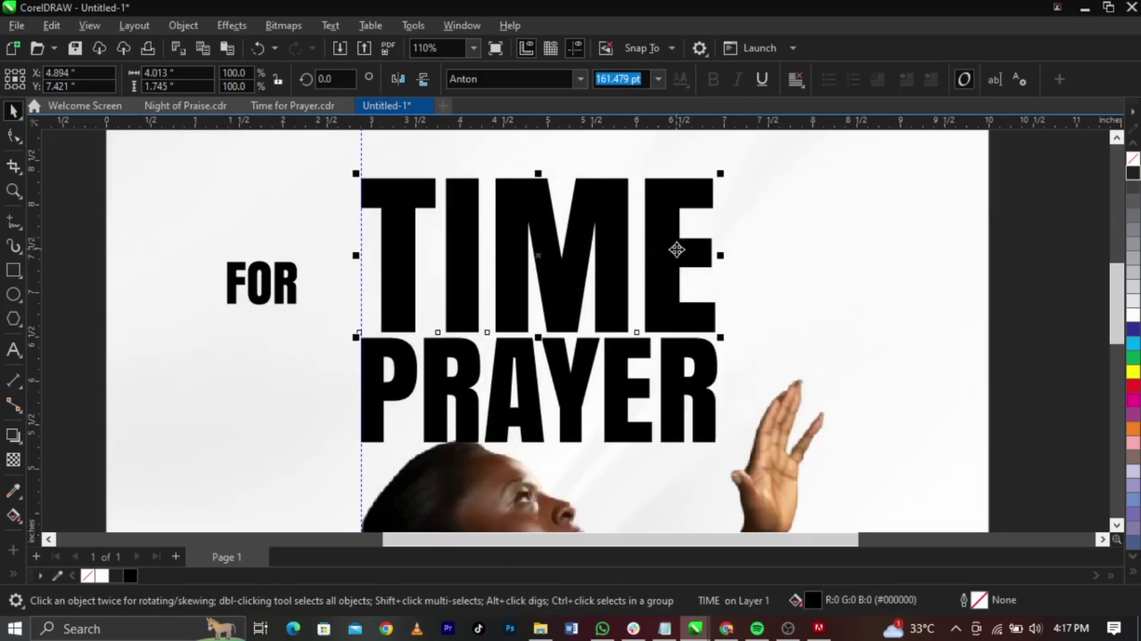
key("ctrl+z")
right_click(669, 248)
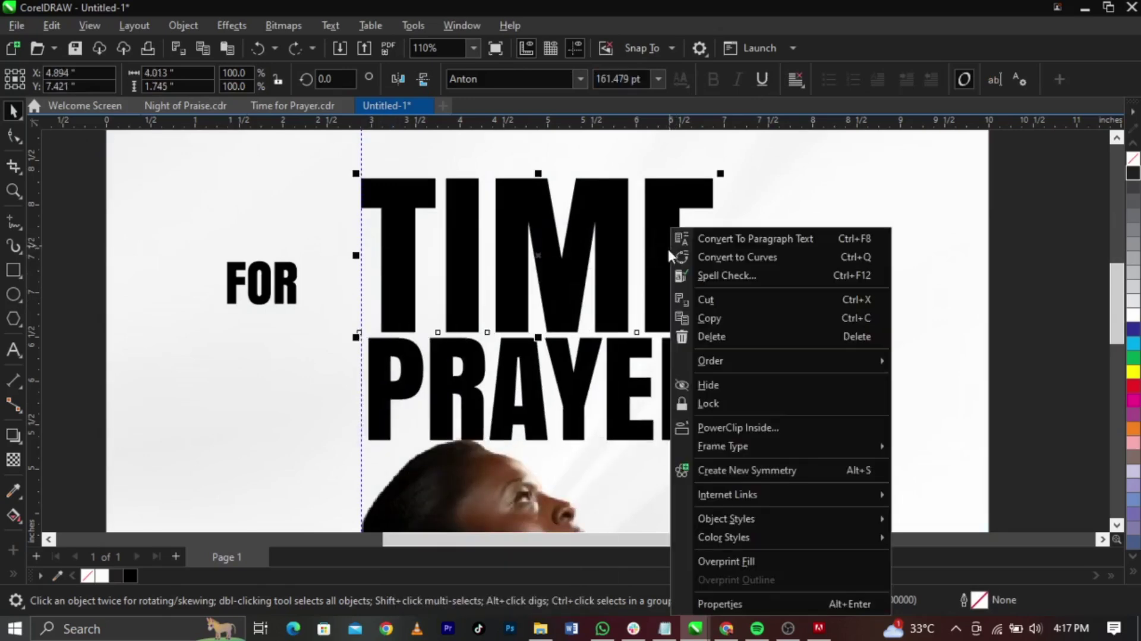
left_click(293, 49)
right_click(705, 256)
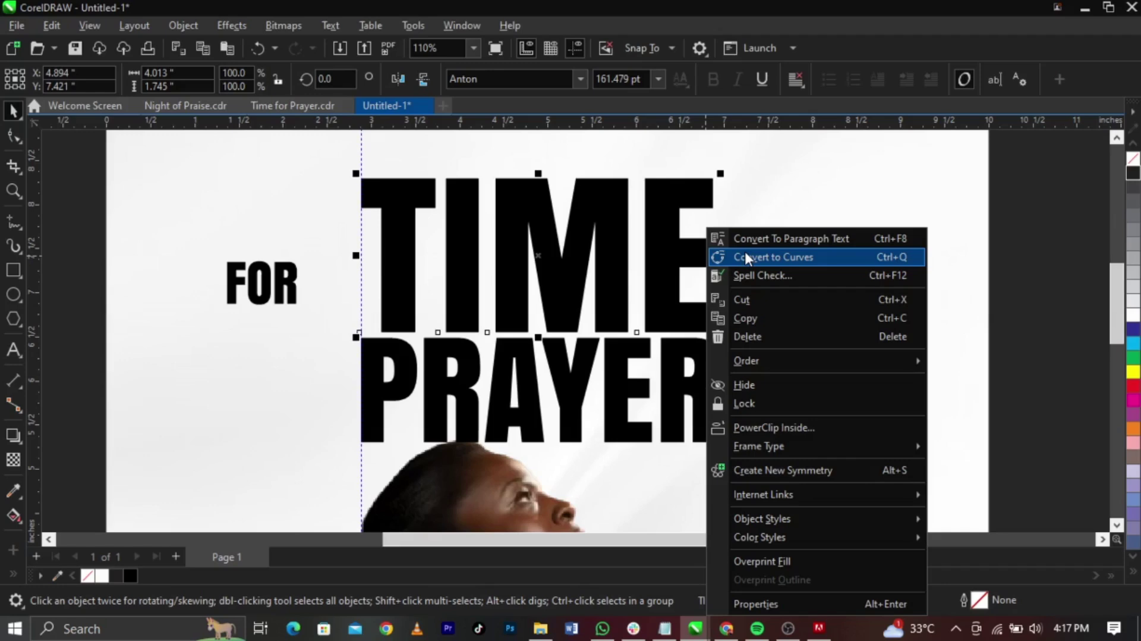
left_click(893, 257)
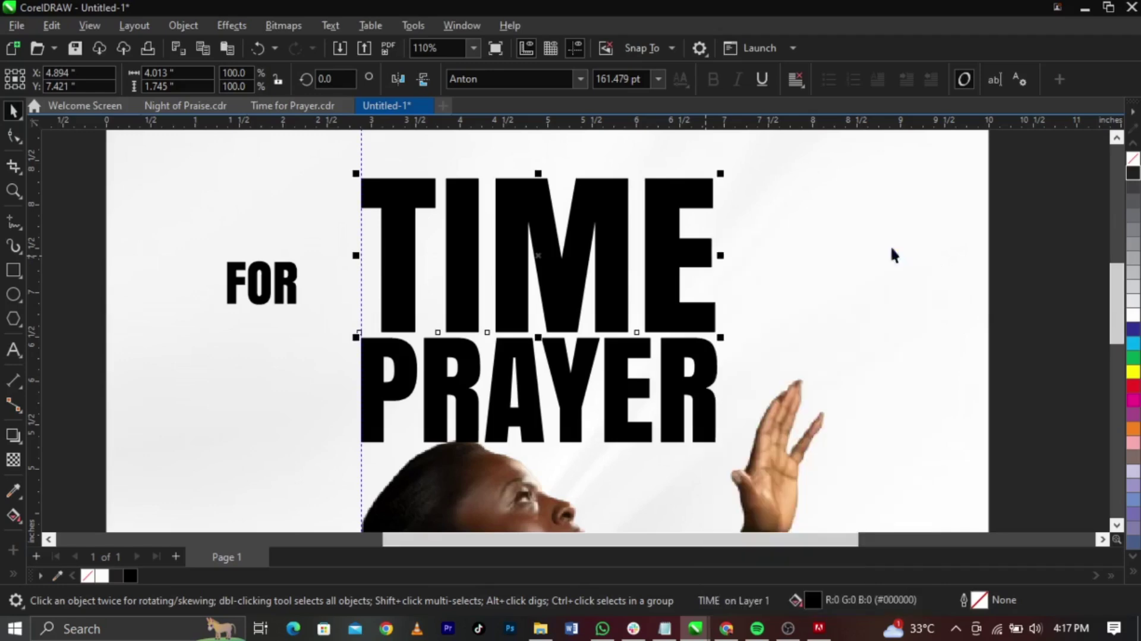
left_click(9, 138)
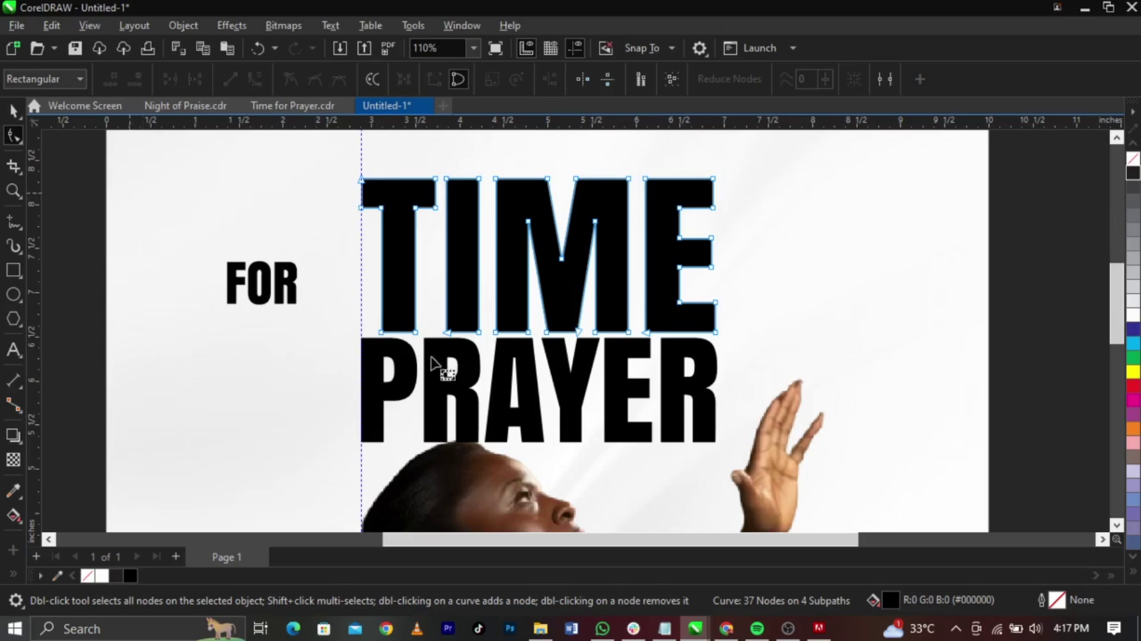
- Select the bottom nodes of the T's stem in TIME, undoing accidental node moves
left_click_drag(381, 332, 63, 388)
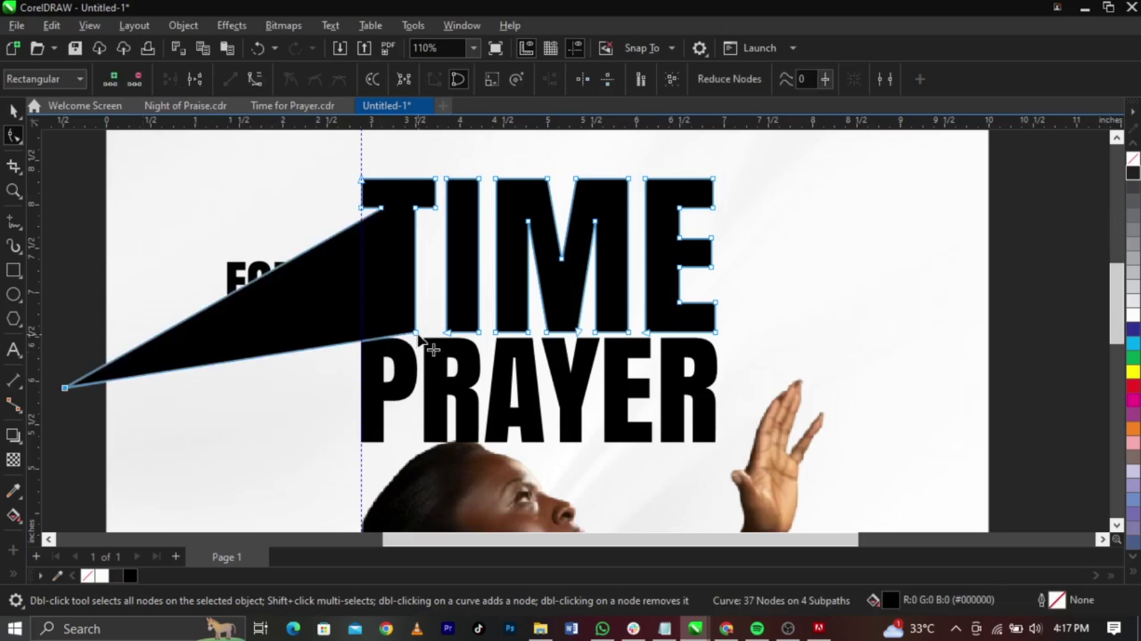
left_click_drag(416, 333, 553, 538)
left_click(918, 369)
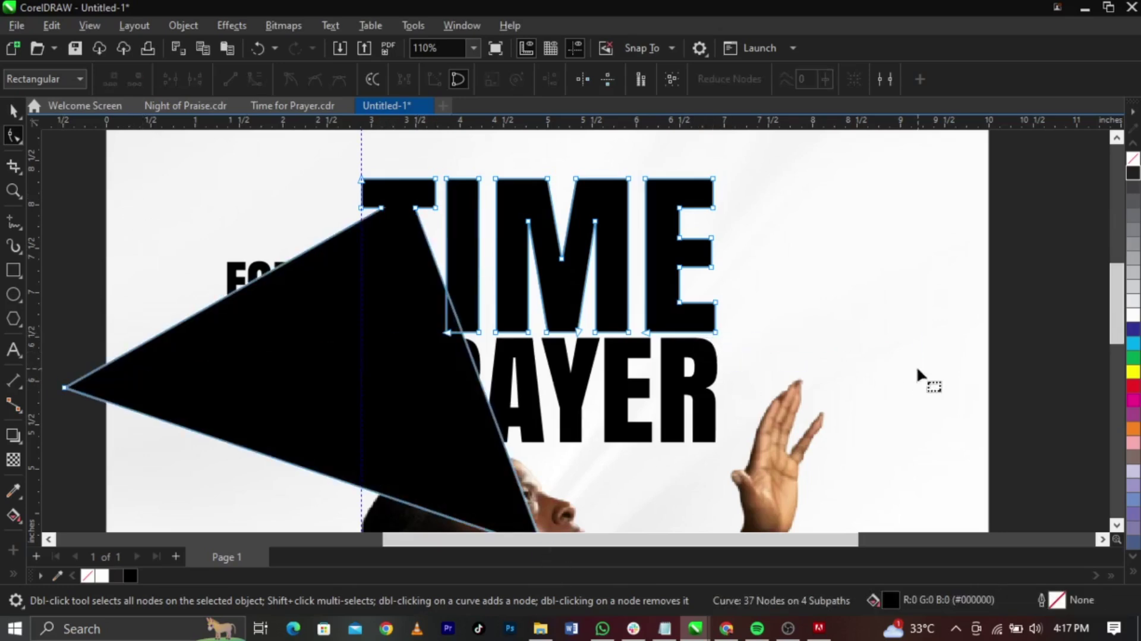
key("ctrl+z")
key("ctrl+z")
scroll(408, 323, "up", 2)
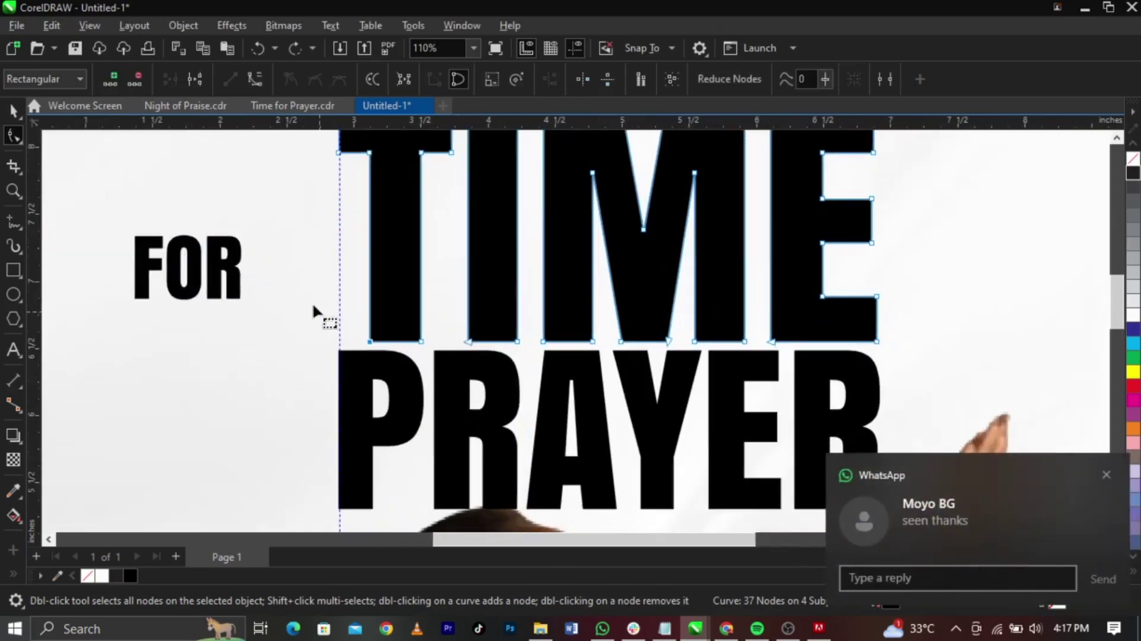
left_click_drag(314, 305, 418, 227)
left_click(1103, 478)
- Move FOR into the gap beside the T's stem and readjust the stem length
key("space")
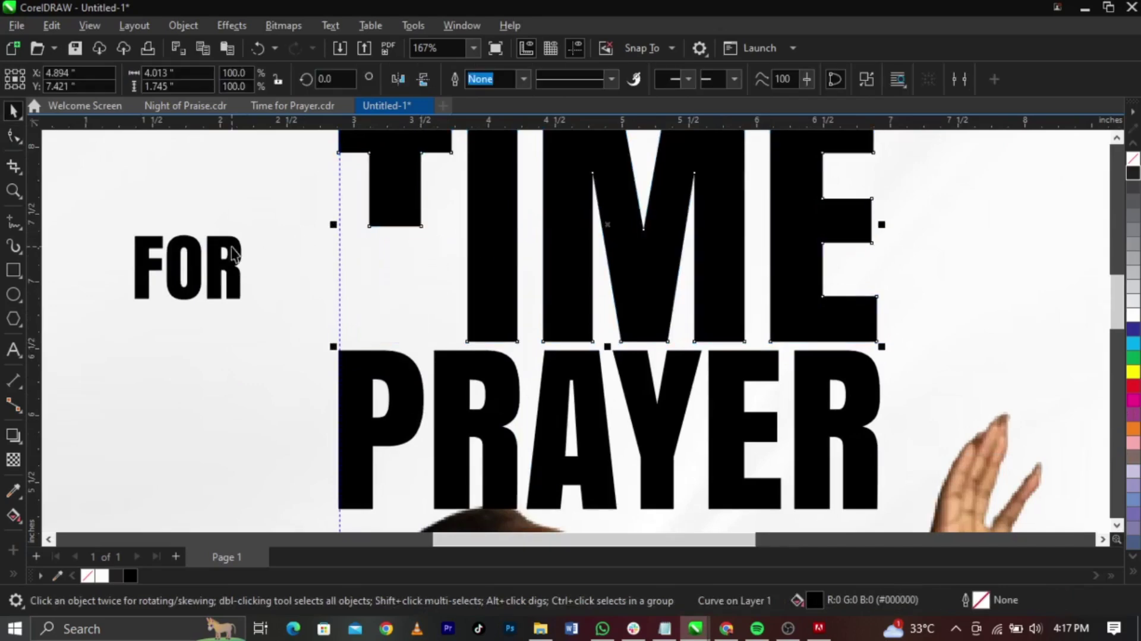
left_click_drag(241, 255, 460, 266)
left_click(395, 205)
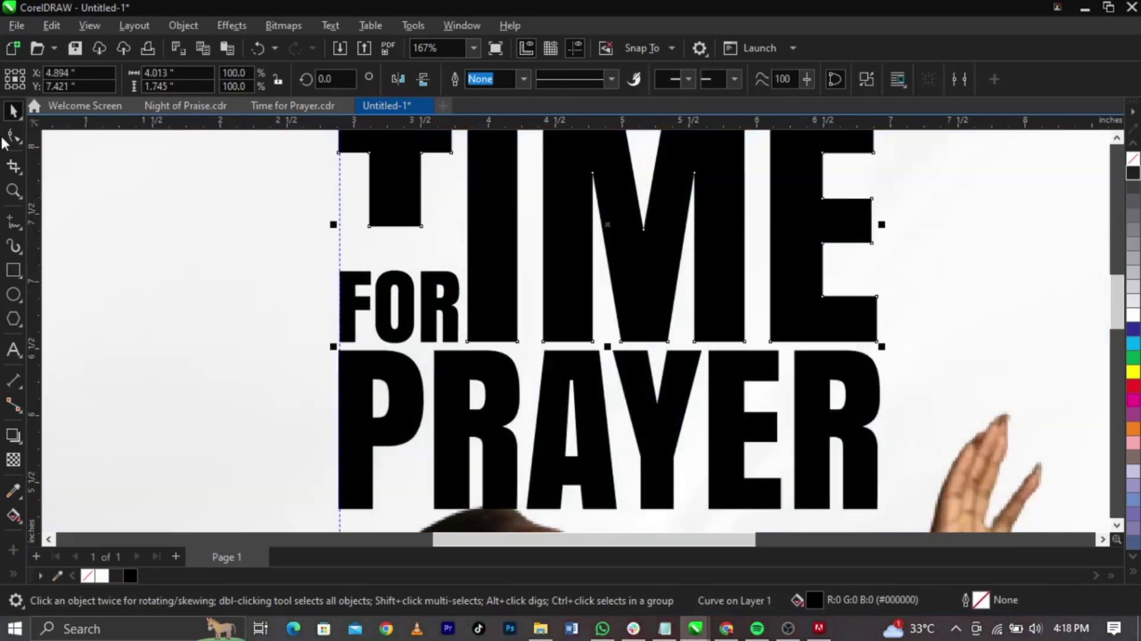
key("F10")
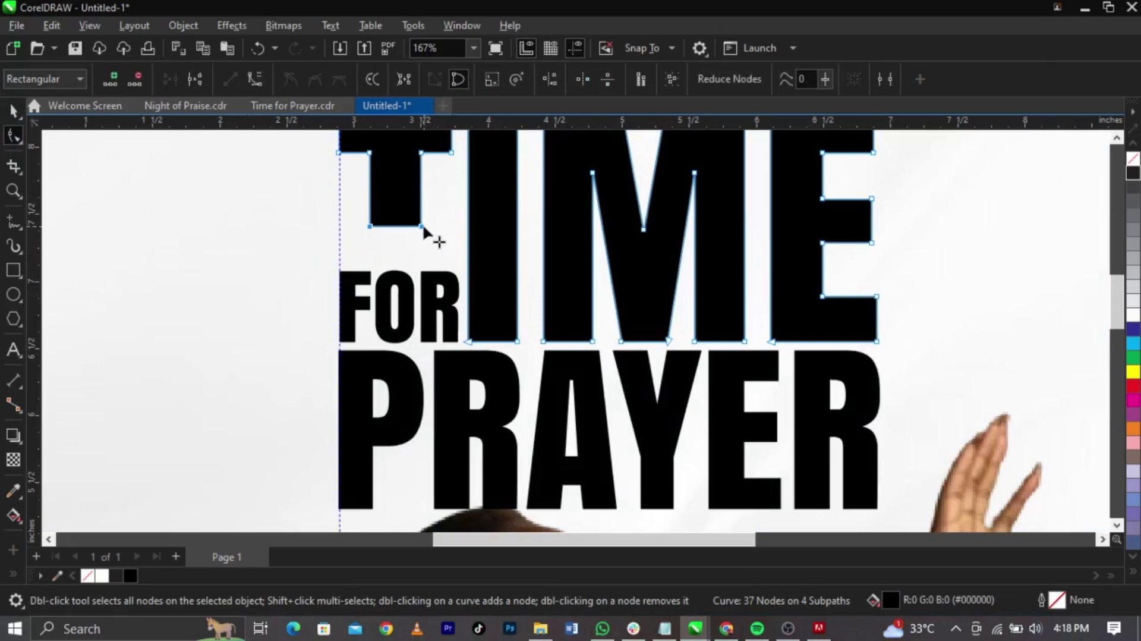
left_click_drag(423, 223, 424, 248)
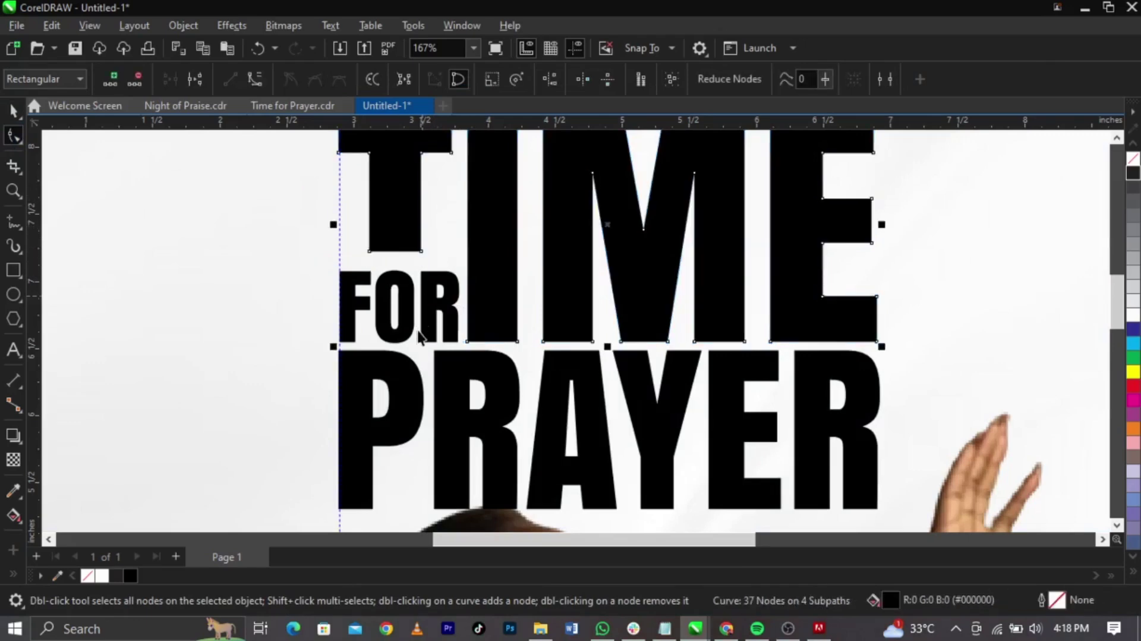
key("space")
scroll(332, 313, "down", 1)
scroll(330, 318, "up", 3)
- Delete the vertical guideline from the page
left_click(425, 317)
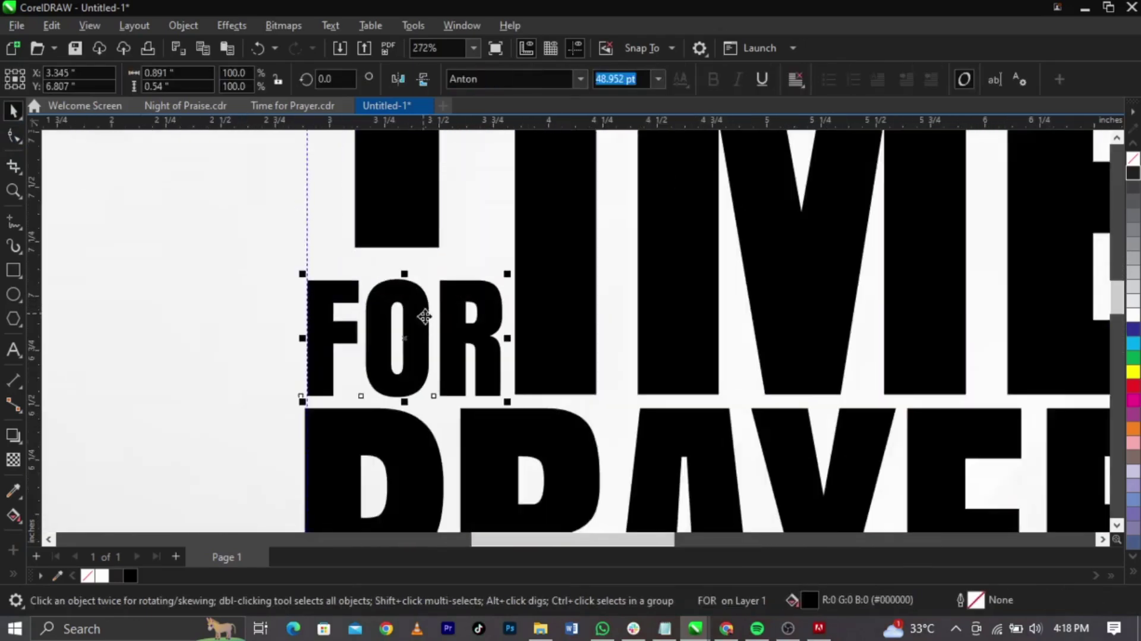
left_click(535, 330, "shift")
left_click(542, 326)
scroll(441, 288, "down", 1)
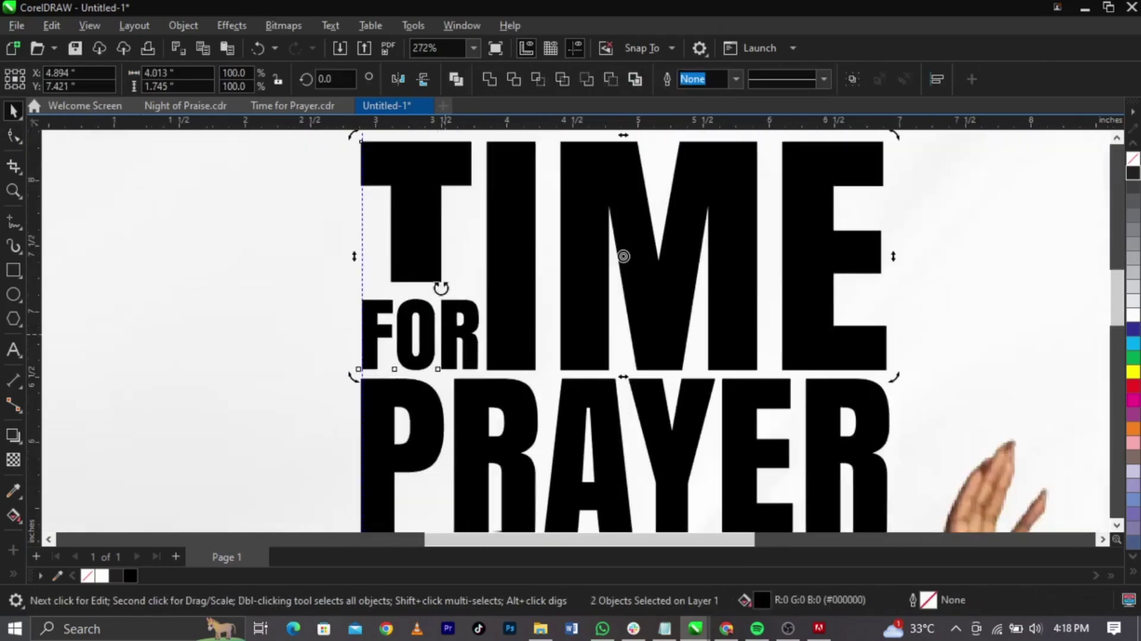
scroll(441, 288, "down", 2)
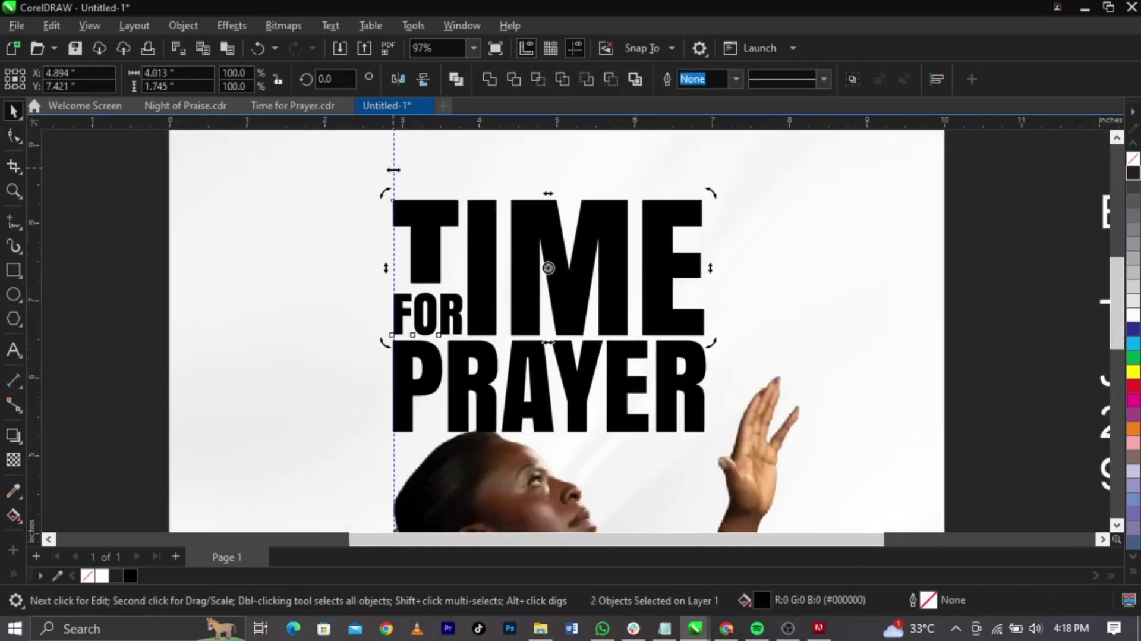
left_click(394, 169)
key("Delete")
scroll(492, 314, "down", 2)
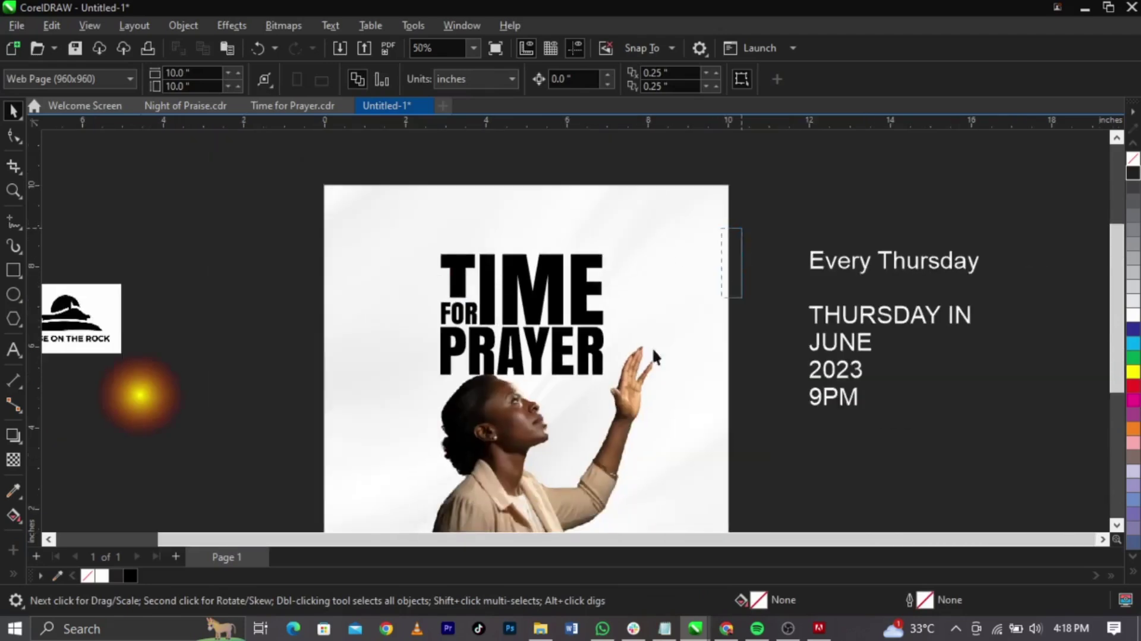
- Scale the TIME FOR PRAYER title up to about 4.89 × 3.62 inches, just above the woman
left_click_drag(652, 357, 440, 423)
scroll(542, 294, "up", 1)
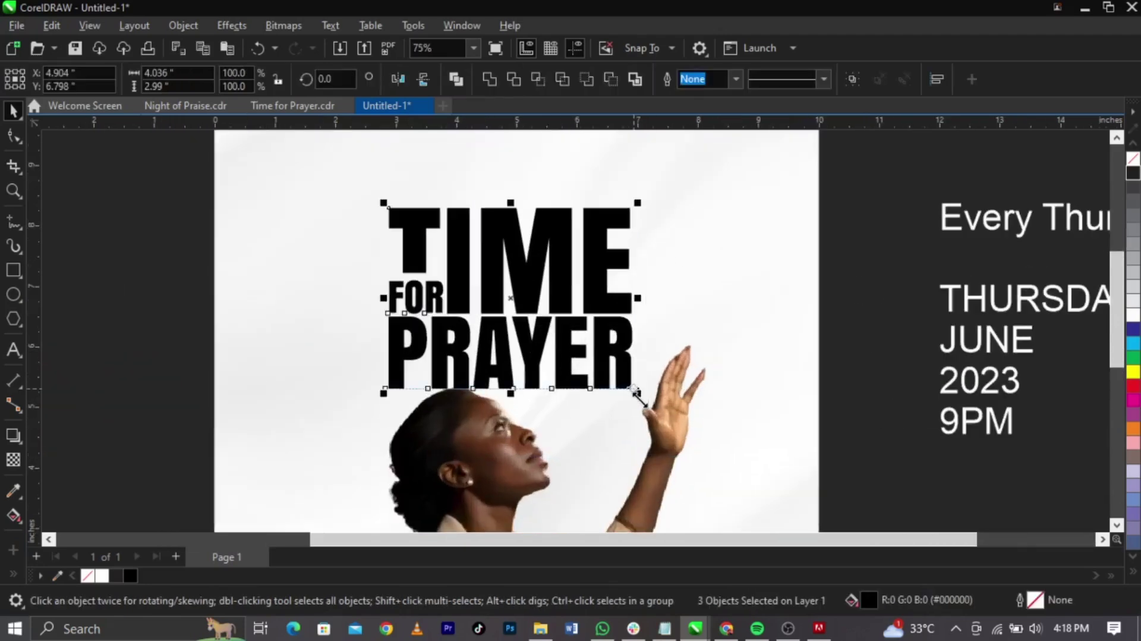
left_click_drag(637, 392, 672, 418)
scroll(570, 308, "down", 2)
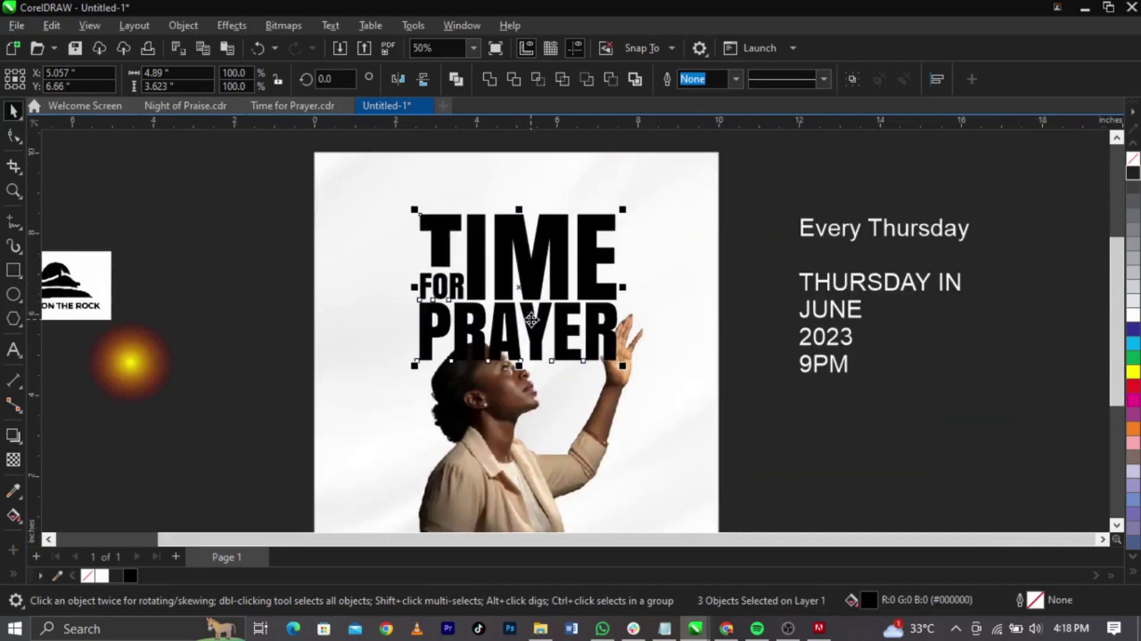
scroll(538, 378, "up", 3)
left_click_drag(539, 378, 536, 372)
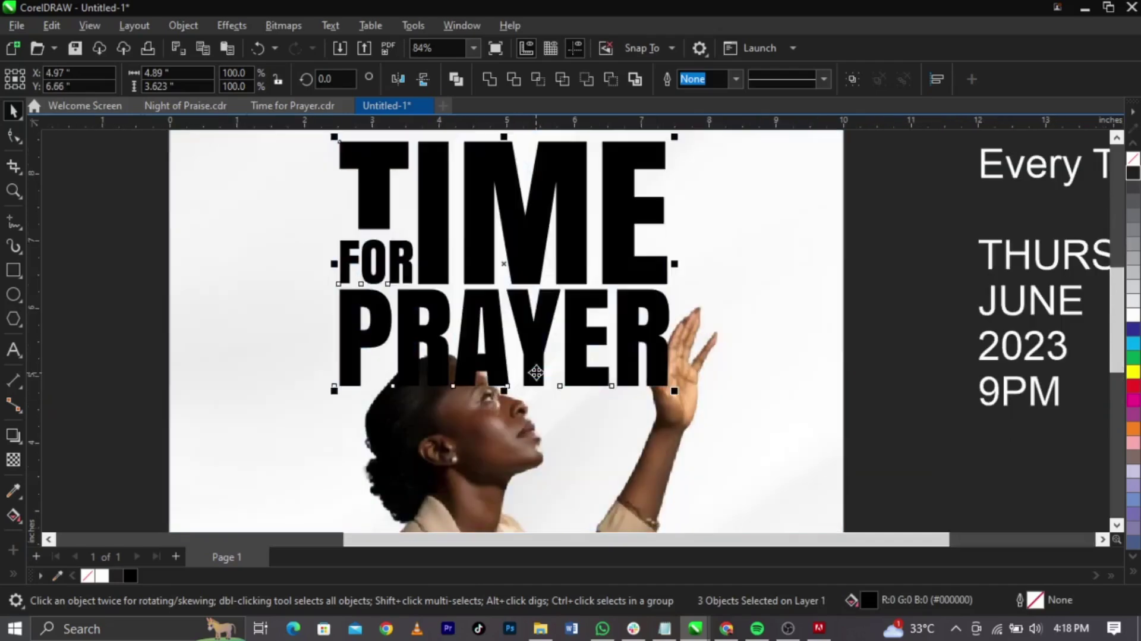
scroll(535, 372, "down", 3)
scroll(540, 447, "up", 2)
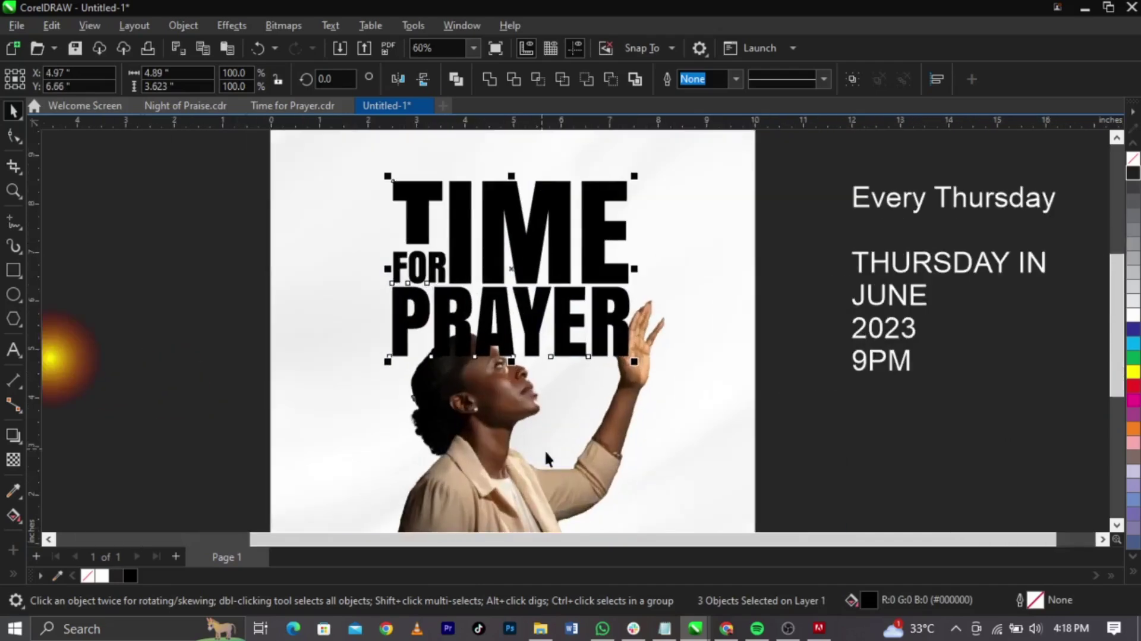
- Trim the woman's photo top edge down about 1 inch and bring it in front of the title
left_click(573, 482)
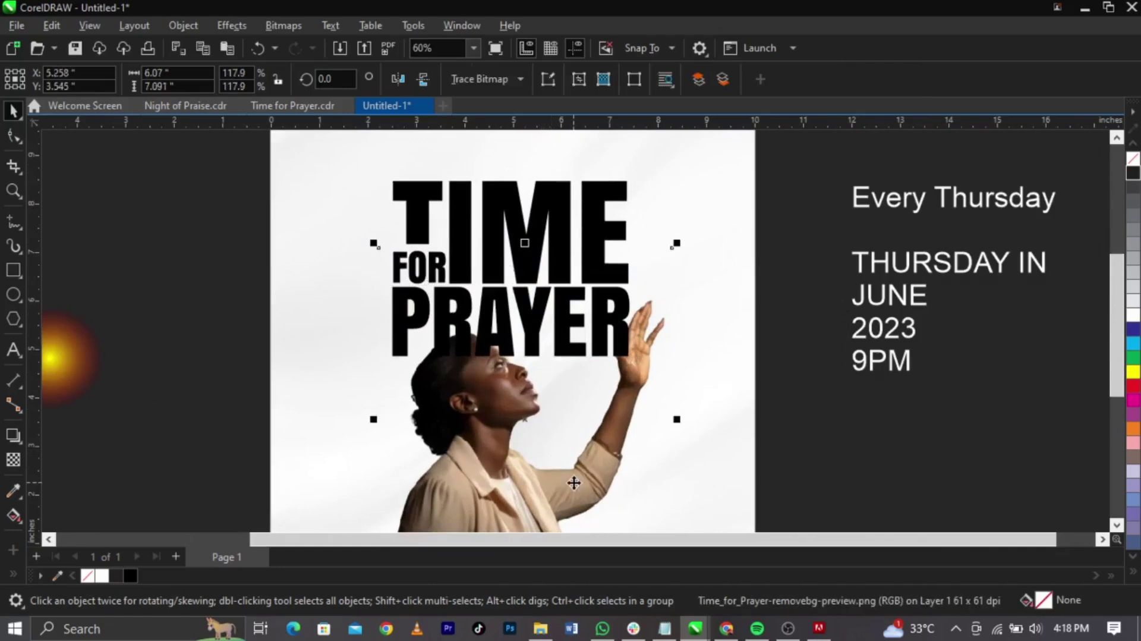
left_click(15, 135)
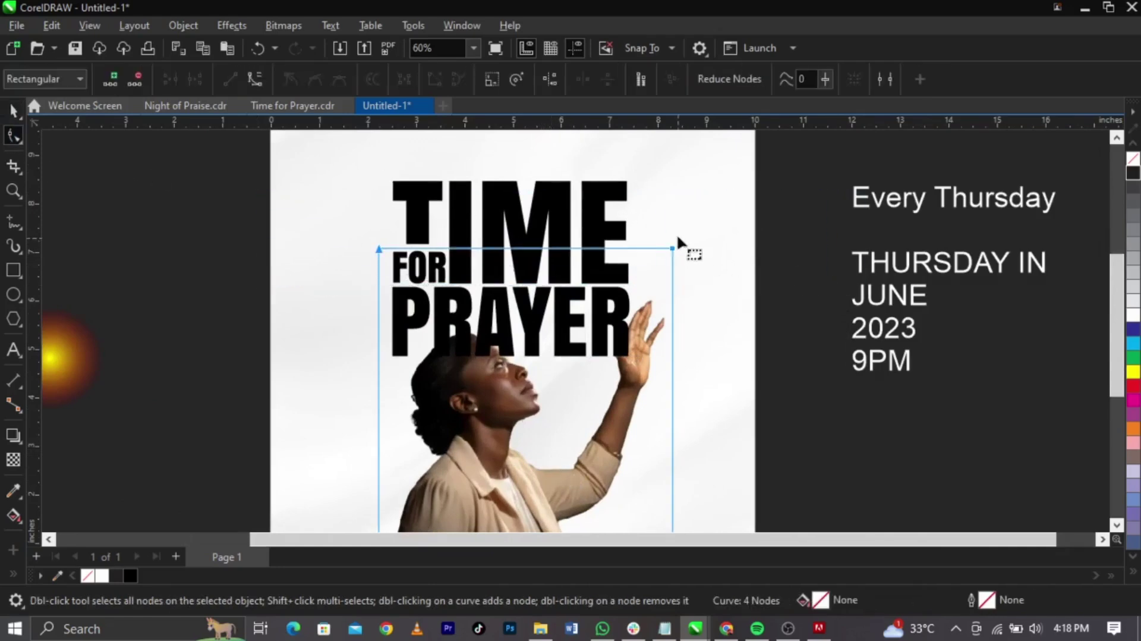
left_click_drag(672, 248, 675, 297)
key("space")
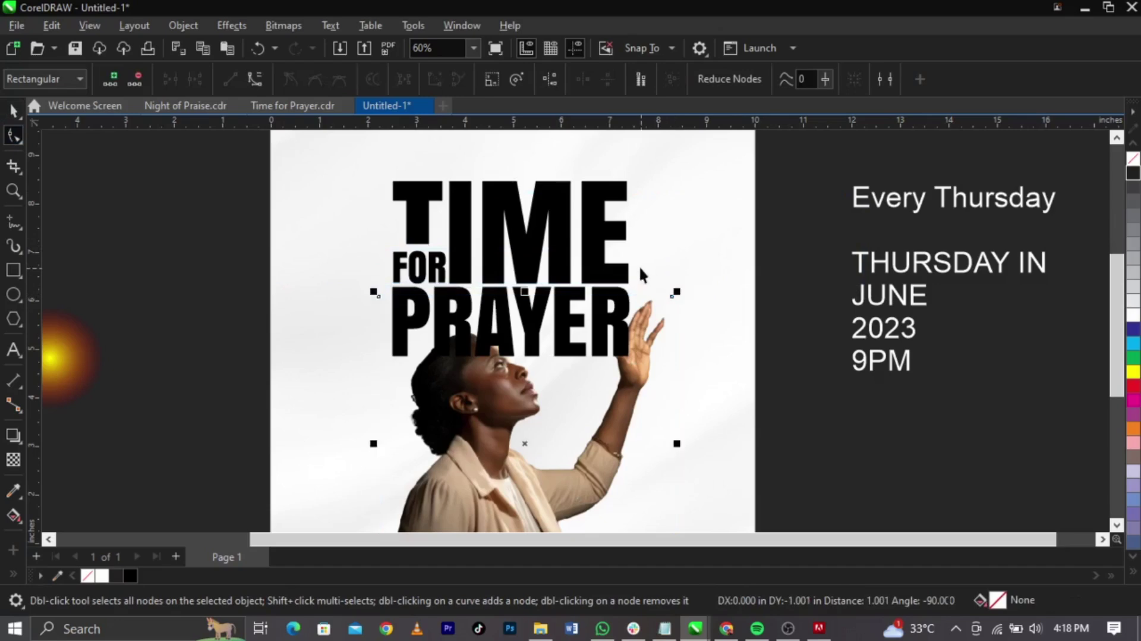
scroll(522, 260, "down", 1)
scroll(522, 260, "down", 1)
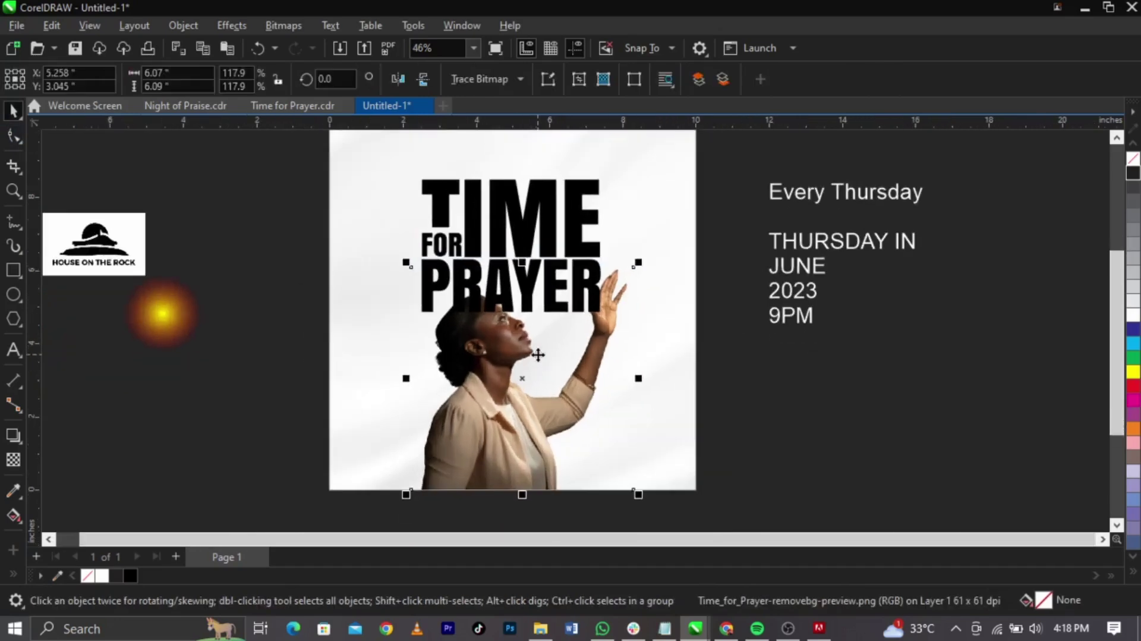
key("shift+Page_Up")
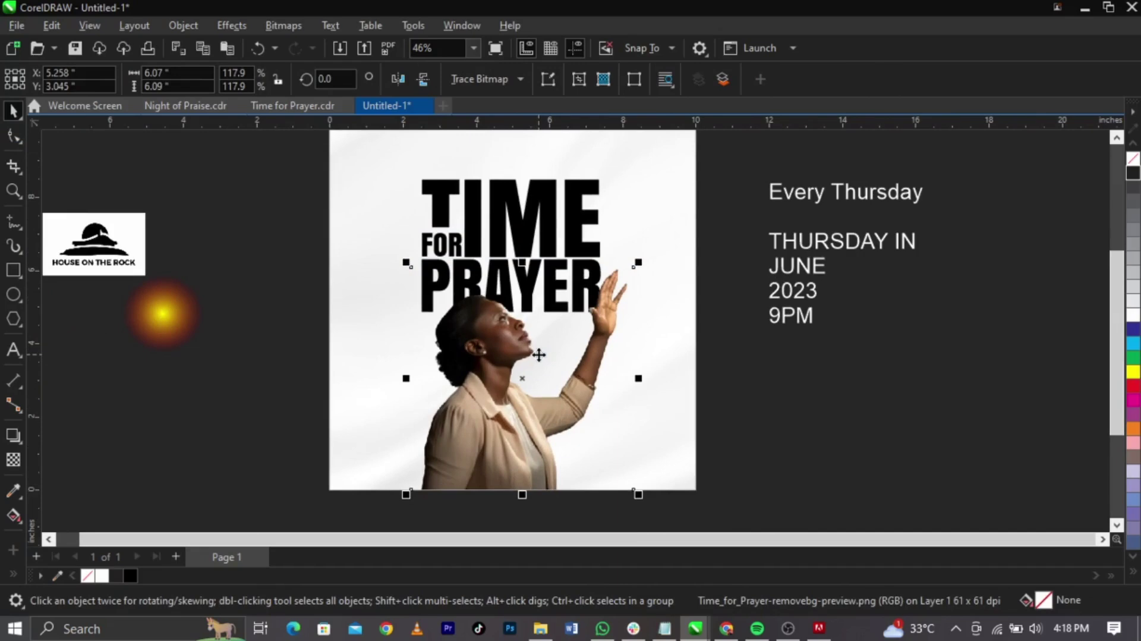
scroll(523, 325, "up", 1)
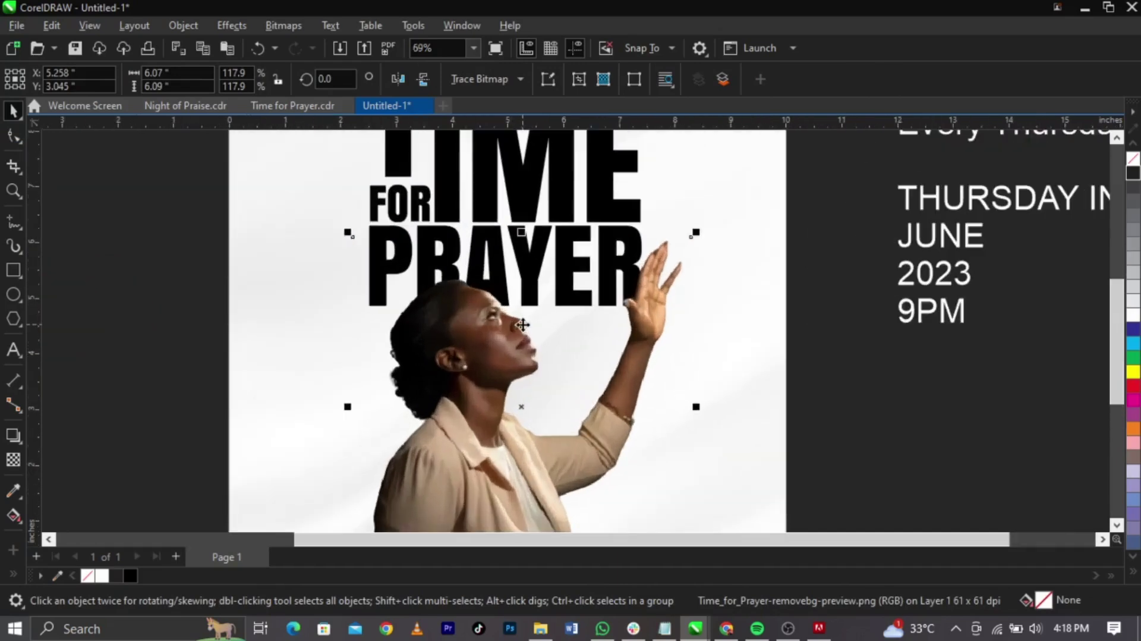
scroll(523, 324, "down", 1)
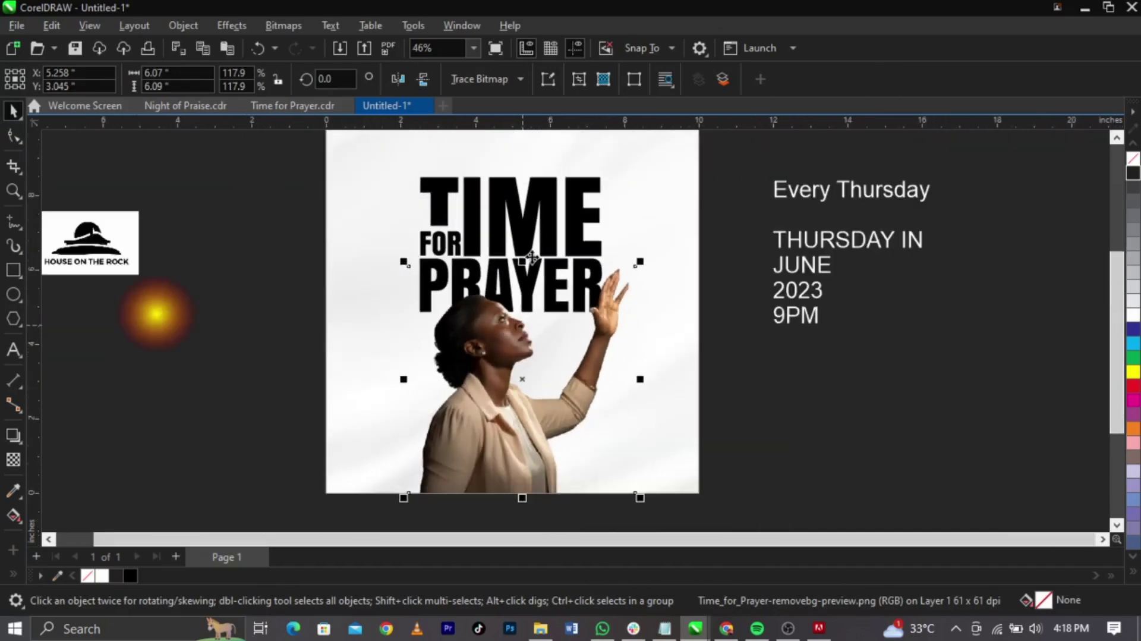
left_click(542, 211)
- Move the glow image beside the logo and sample its light orange with the Color Eyedropper
left_click_drag(290, 145, 599, 330)
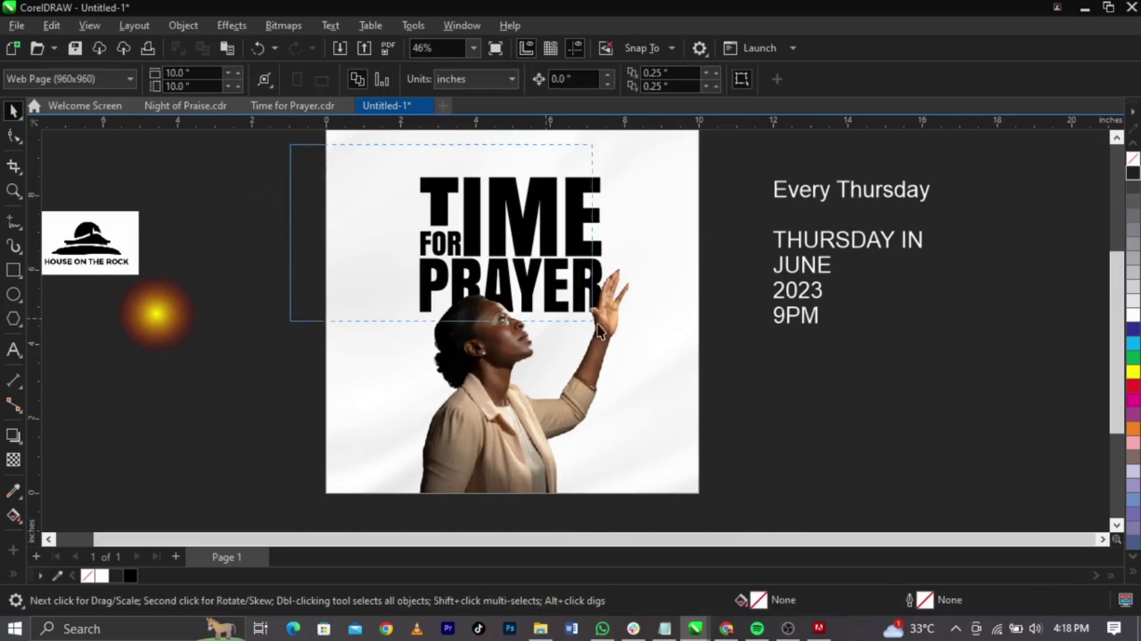
left_click_drag(201, 326, 260, 244)
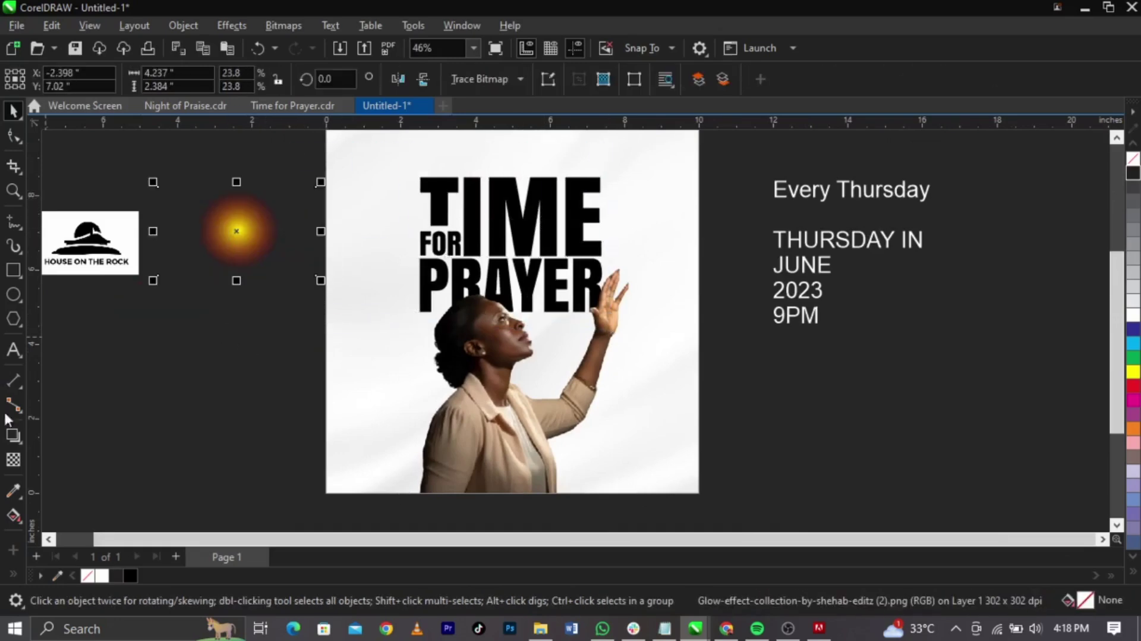
left_click(13, 493)
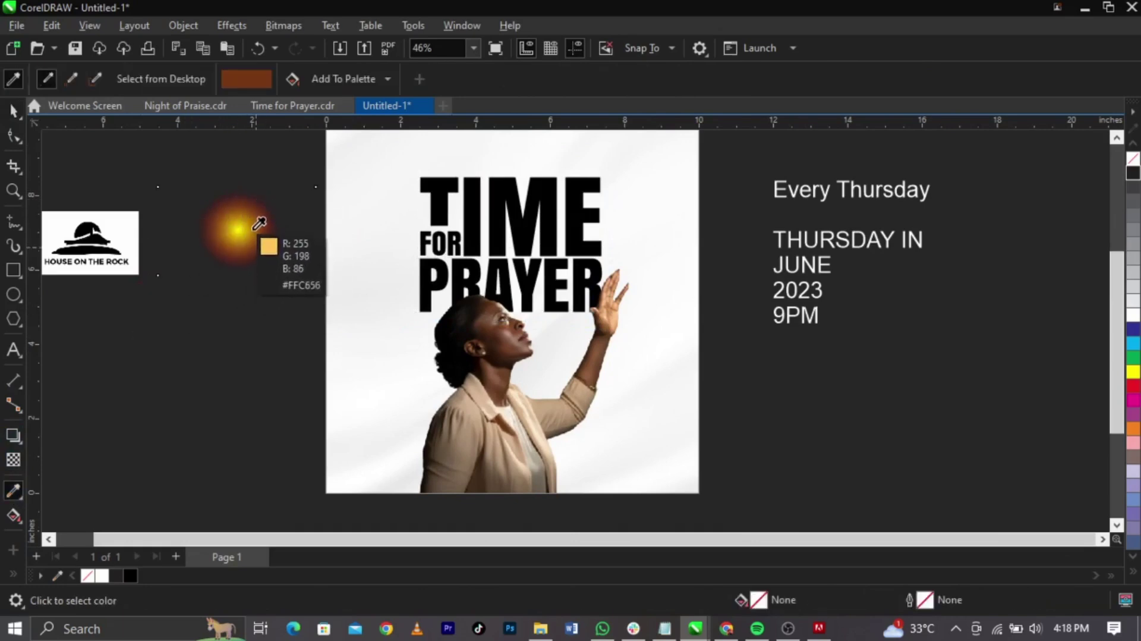
left_click(260, 223)
- Fill TIME, PRAYER and FOR with the sampled orange #FFC361, then bring up the title's Edit Fill dialog
scroll(498, 187, "up", 2)
left_click(497, 204)
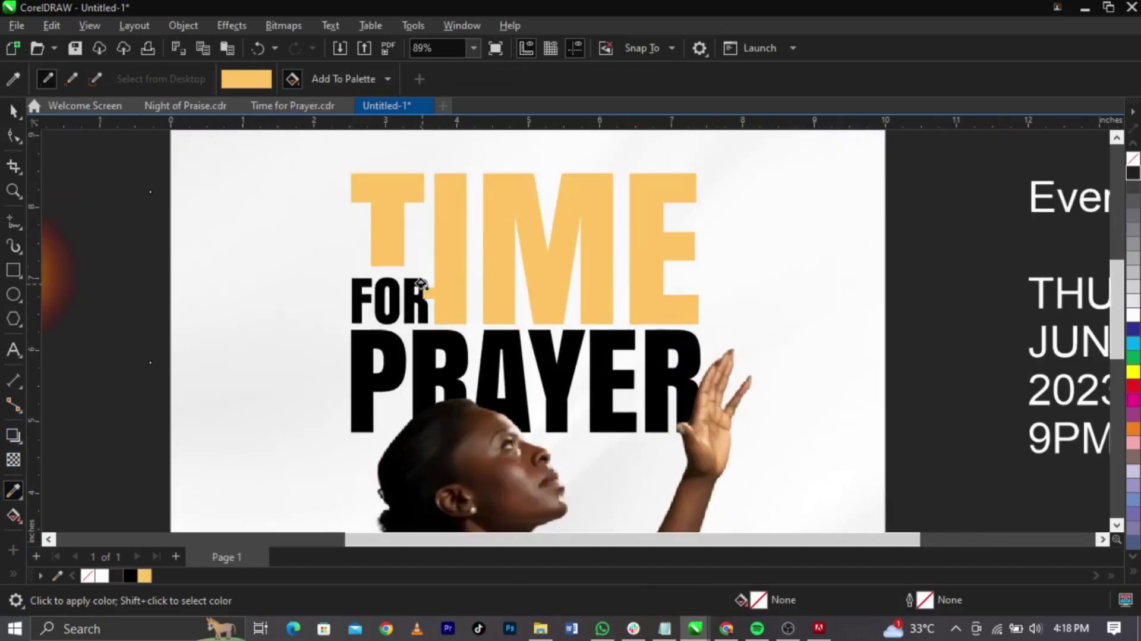
left_click(416, 293)
key("ctrl+z")
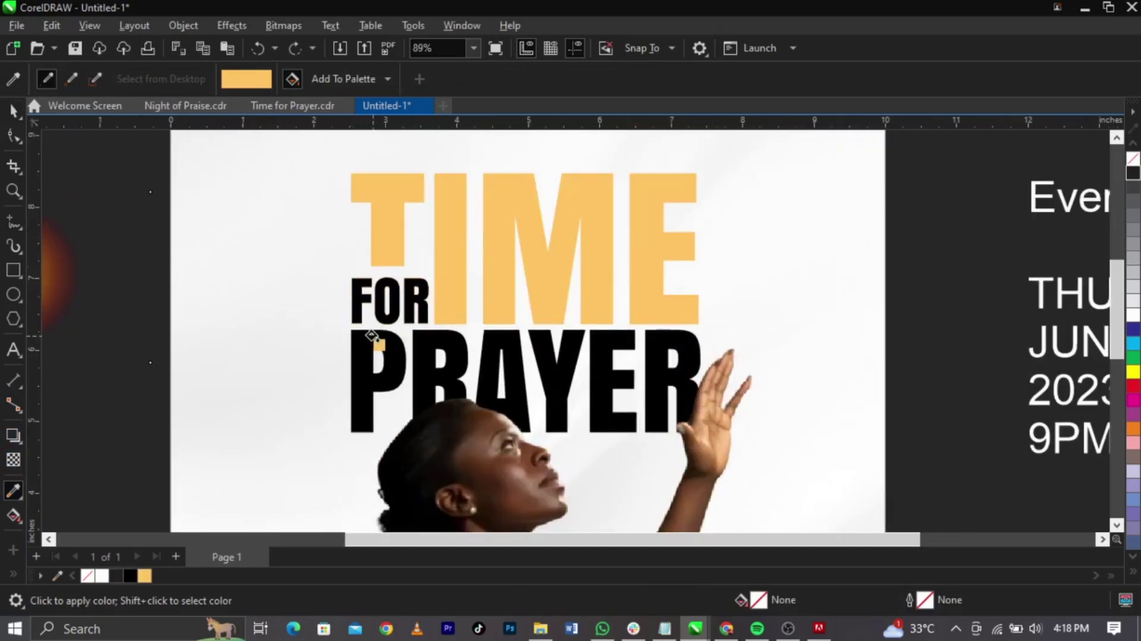
left_click(372, 335)
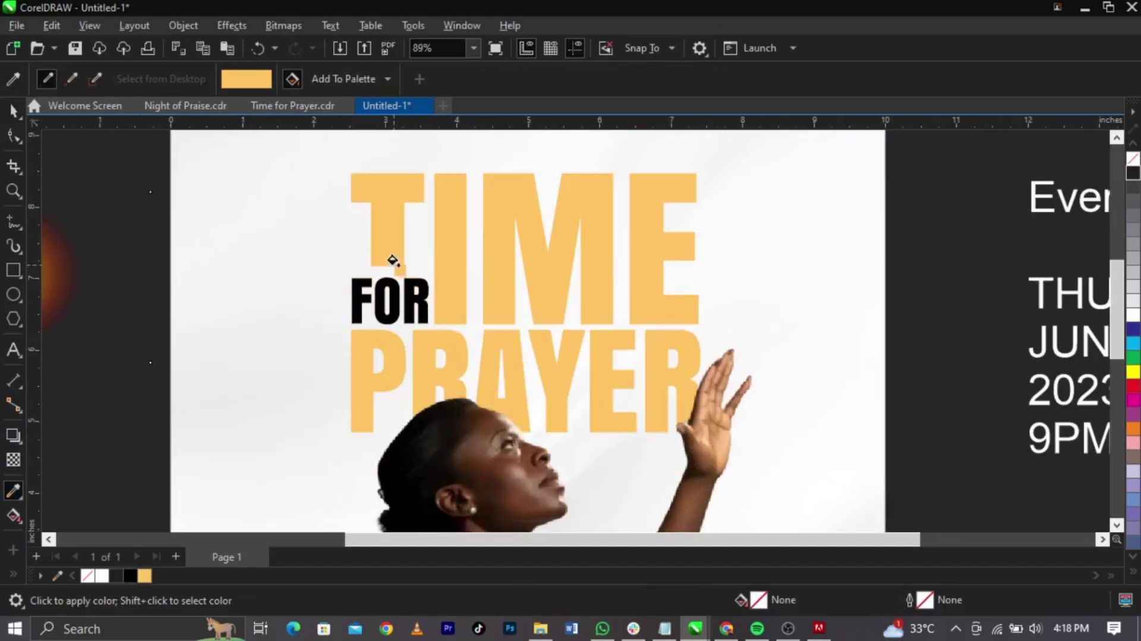
left_click(410, 296)
scroll(412, 291, "down", 3)
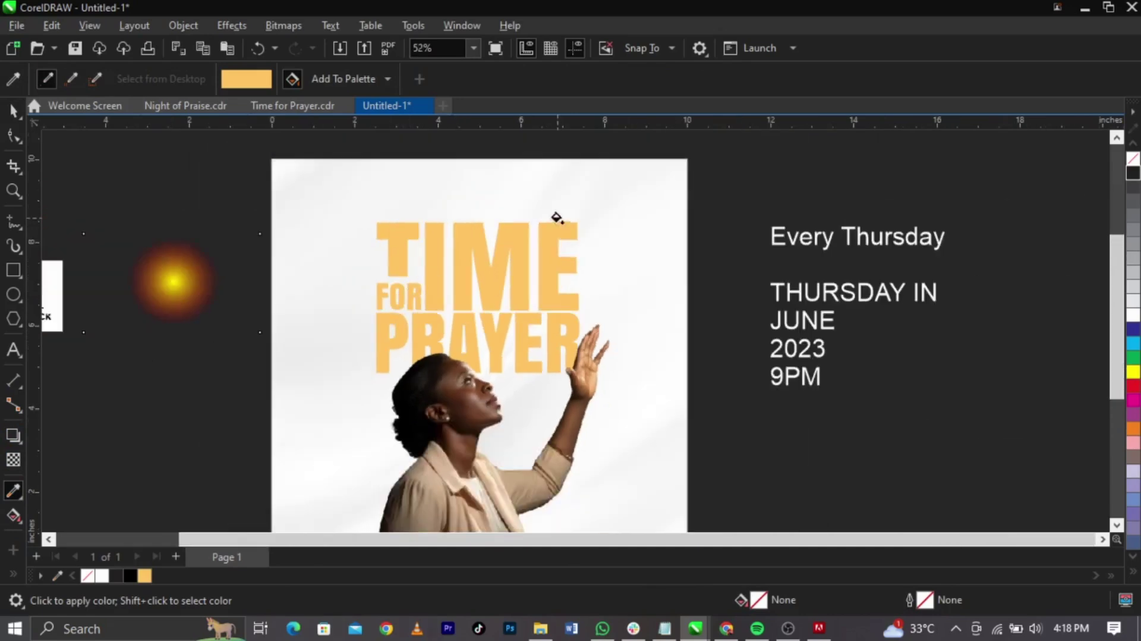
key("space")
left_click(518, 333)
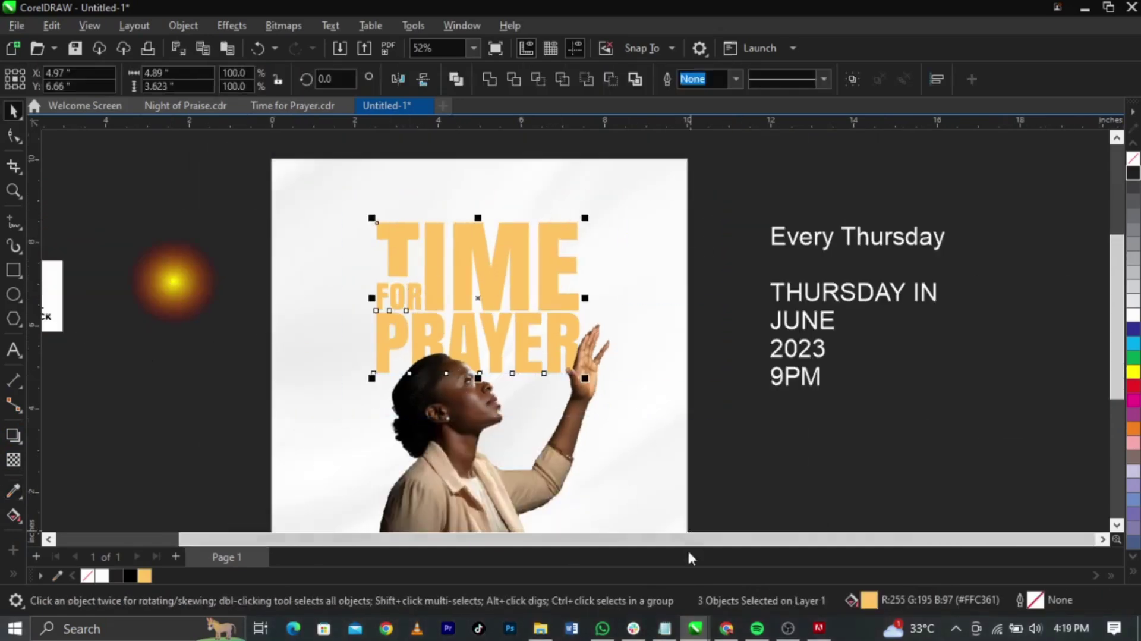
key("shift+F11")
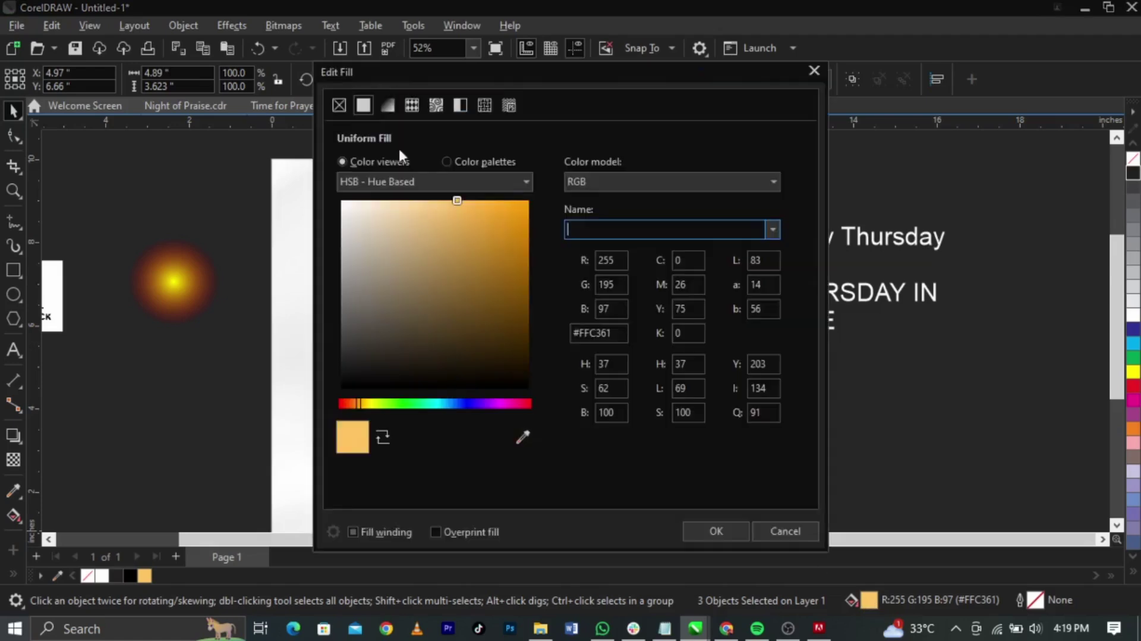
left_click_drag(397, 72, 702, 91)
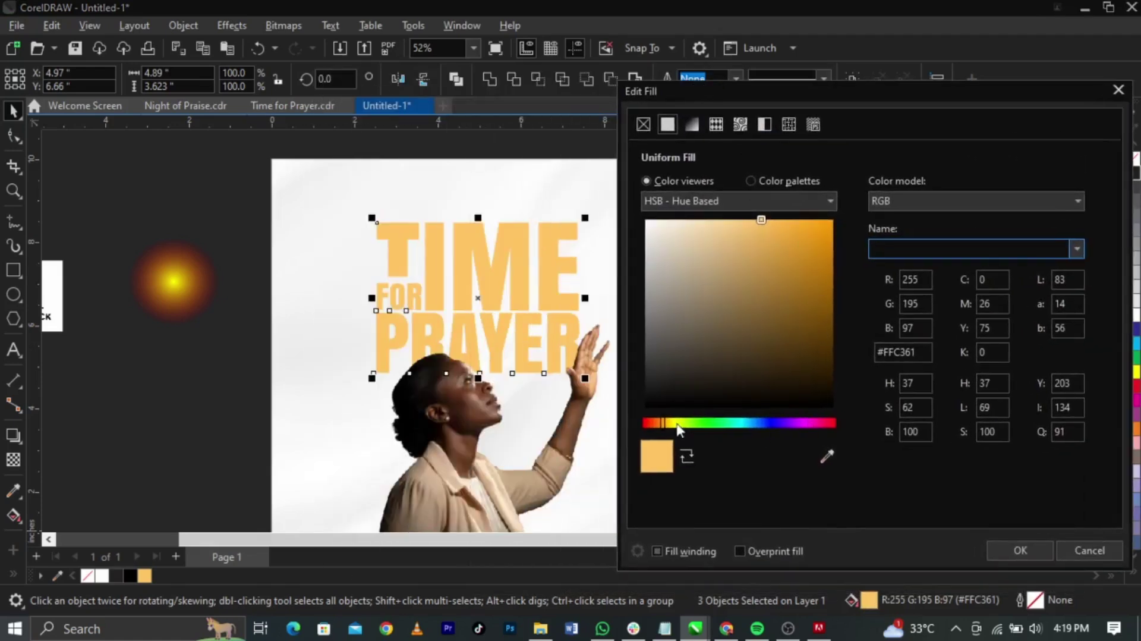
- Recolour the title to deep reddish brown #5C1A00 (RGB 92, 26, 0) in Edit Fill
left_click_drag(664, 423, 652, 423)
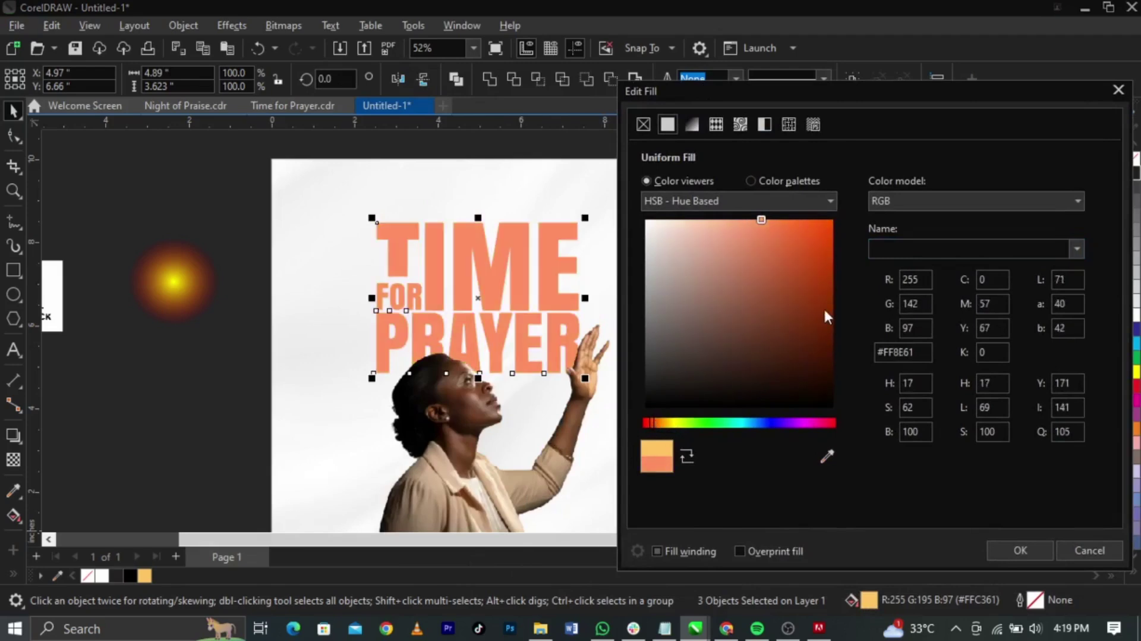
mouse_move(825, 315)
left_mouse_down()
mouse_move(843, 351)
mouse_move(830, 353)
mouse_move(833, 340)
left_mouse_up()
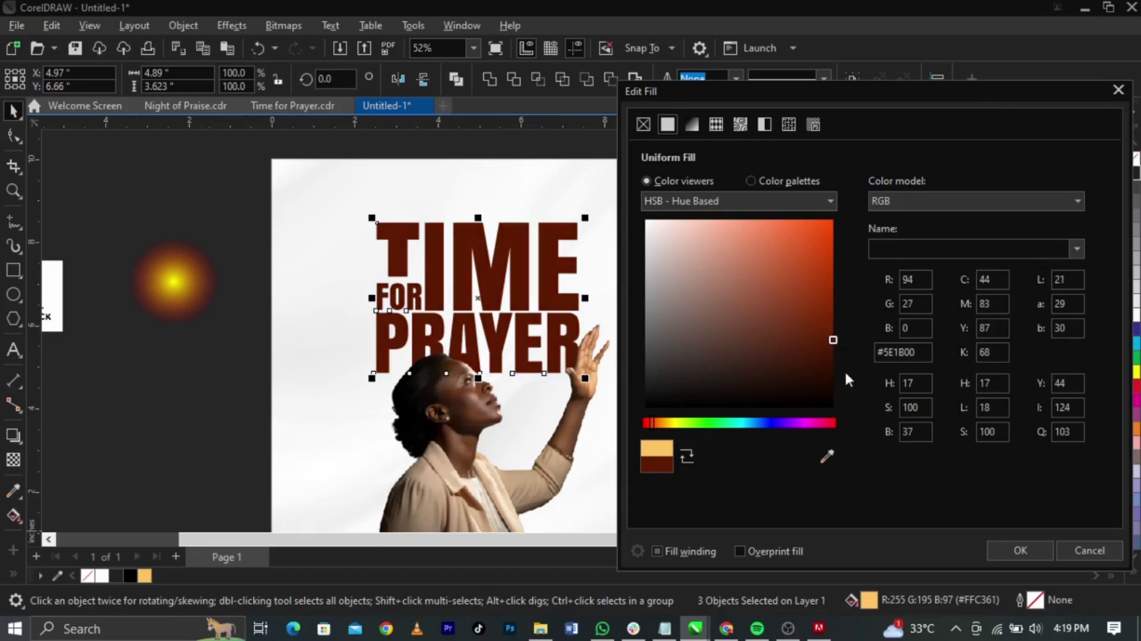
left_click(1021, 550)
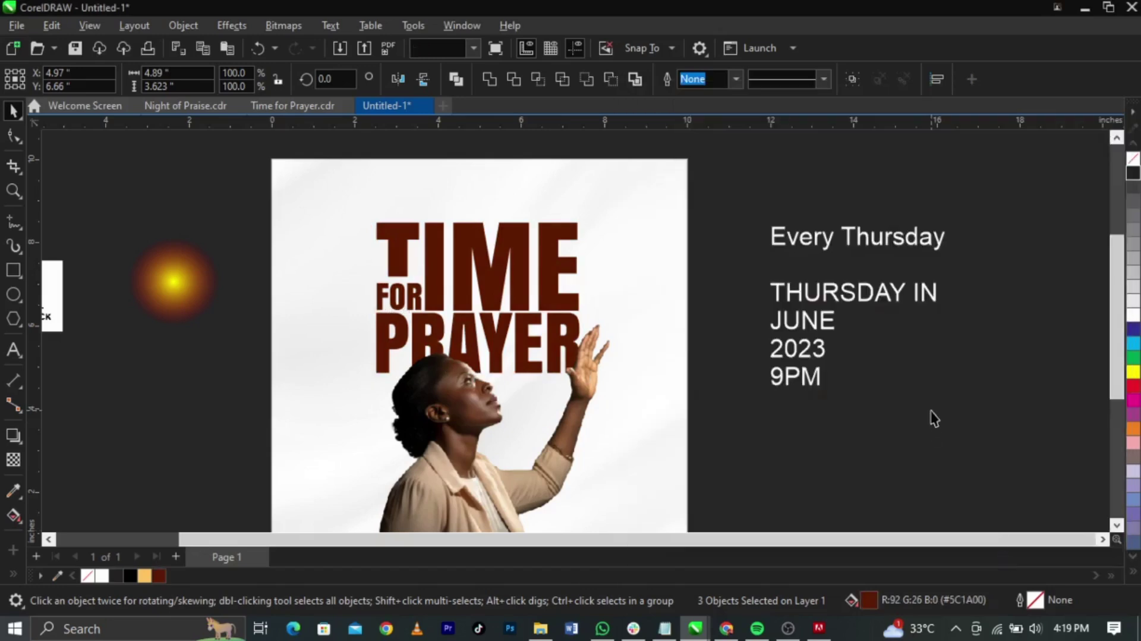
left_click(291, 230)
left_click(189, 280)
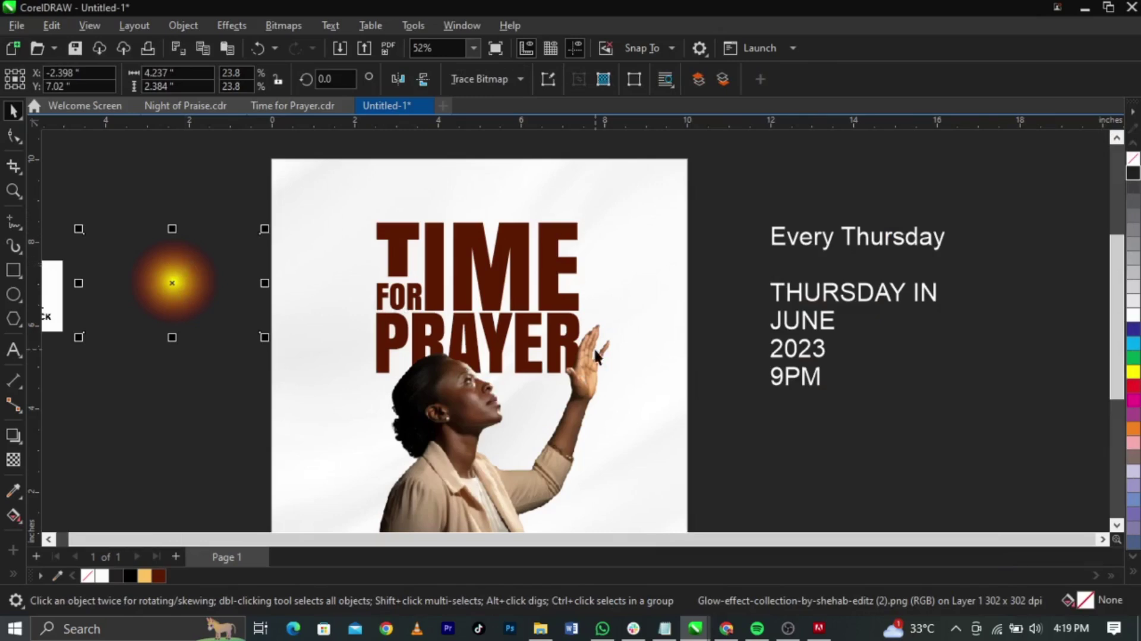
- Convert the praying woman's photo to Grayscale (8-bit)
scroll(594, 347, "down", 1)
left_click(517, 421)
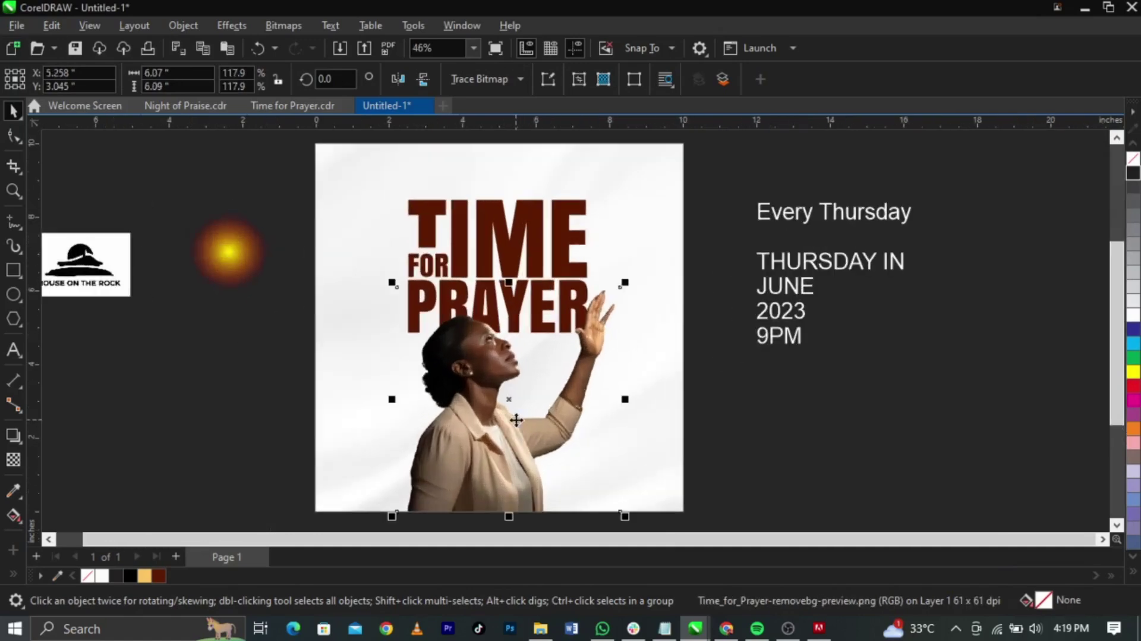
left_click(279, 26)
mouse_move(336, 171)
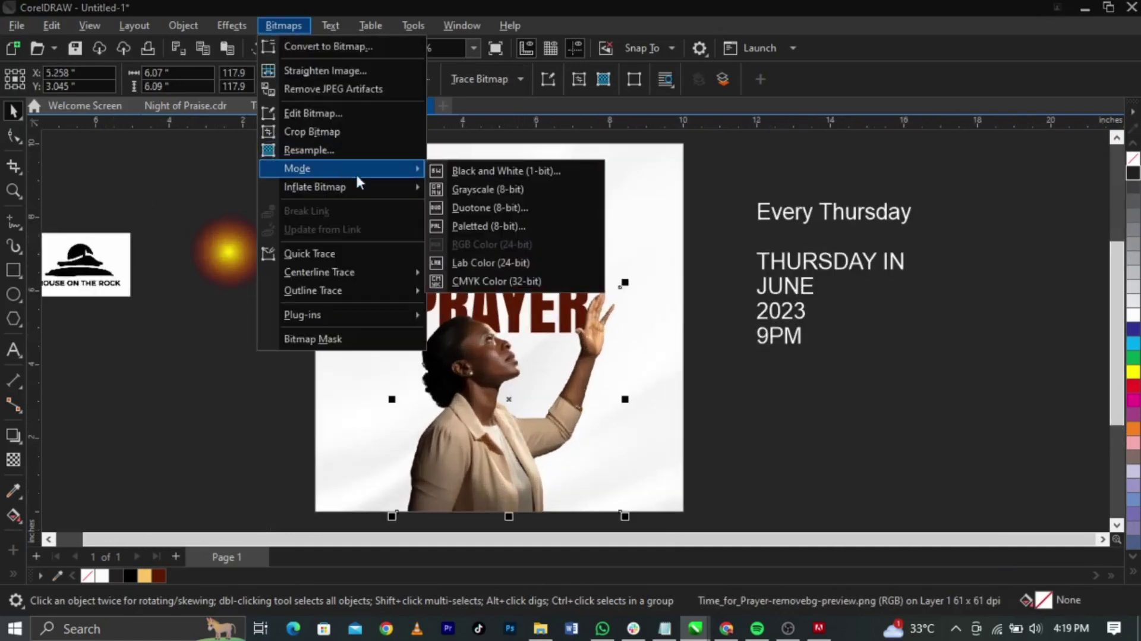
left_click(466, 189)
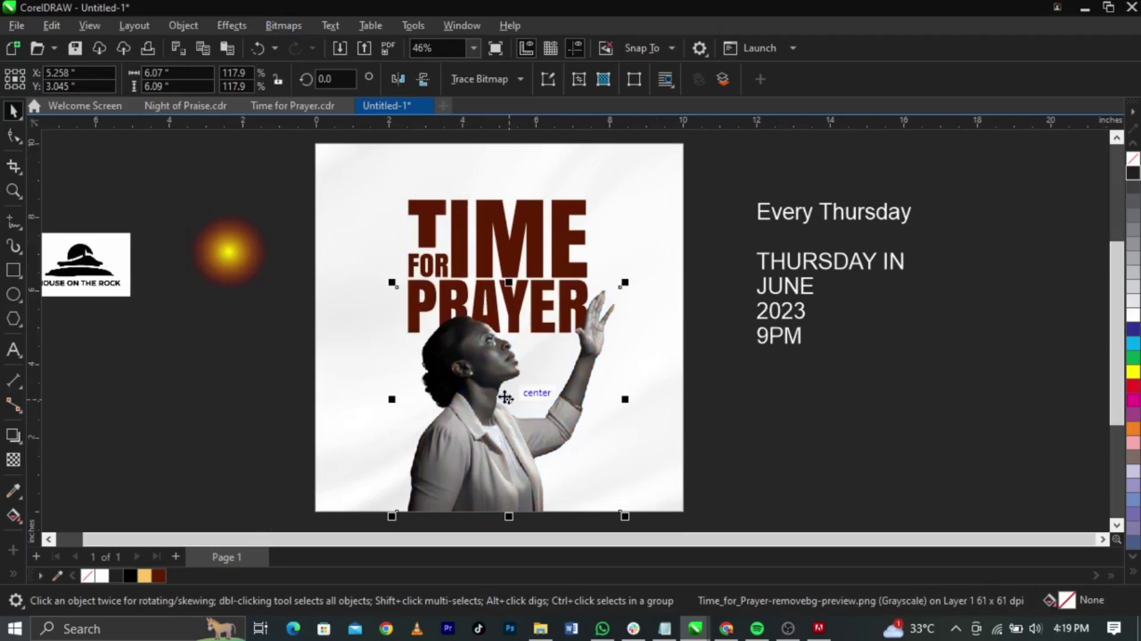
- Apply brightness 26 and contrast 34 to the photo in the Image Adjustment Lab
scroll(505, 397, "up", 2)
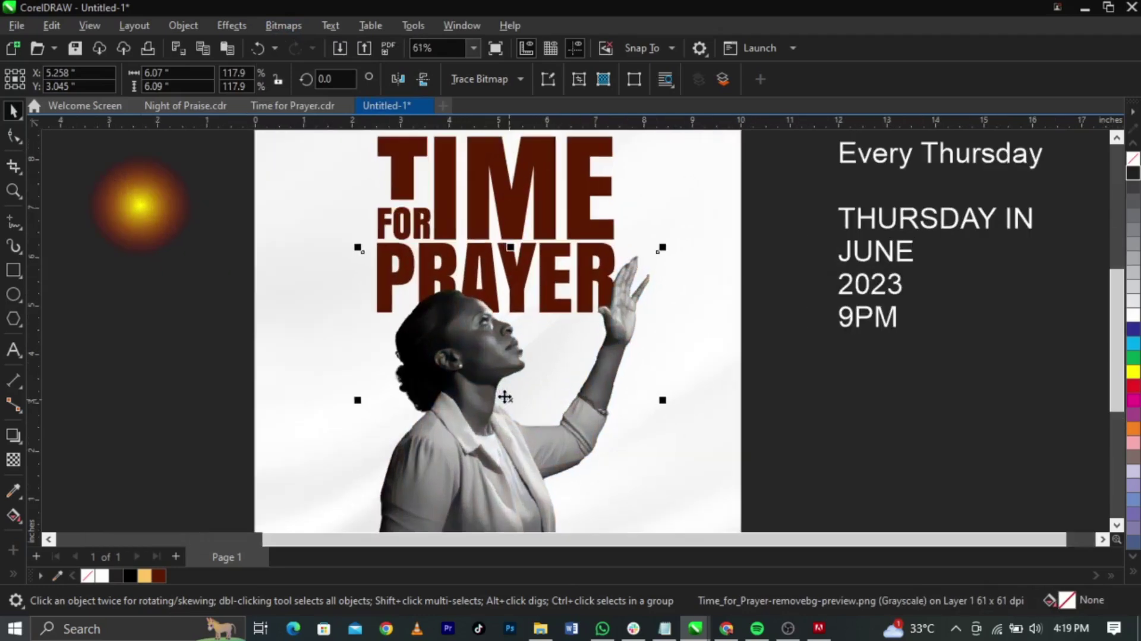
left_click(230, 27)
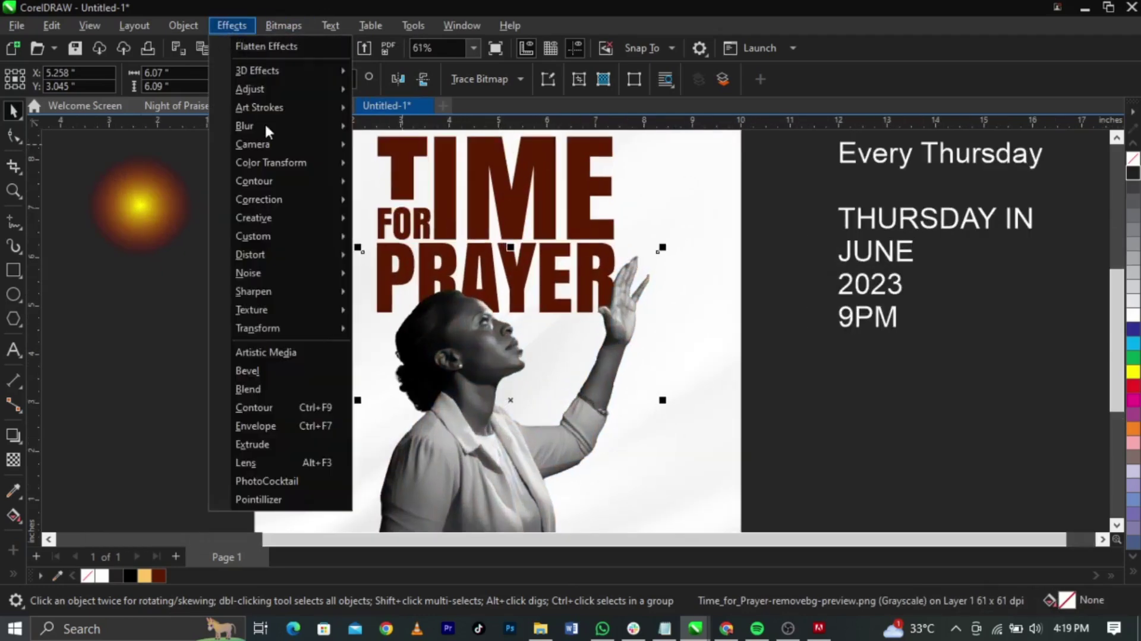
mouse_move(266, 88)
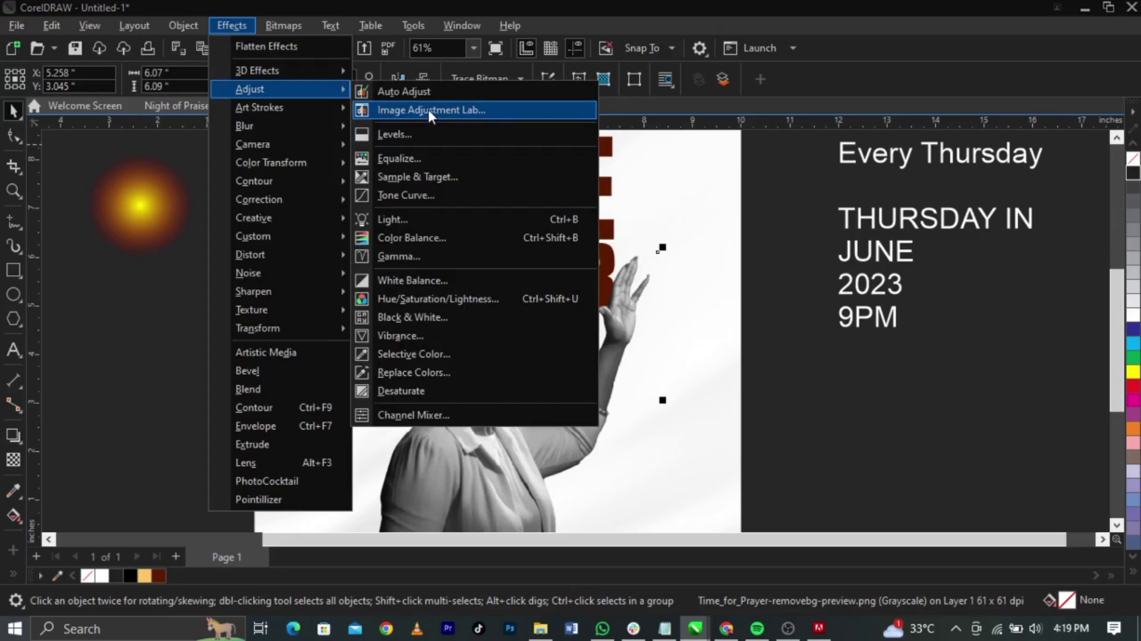
left_click(428, 109)
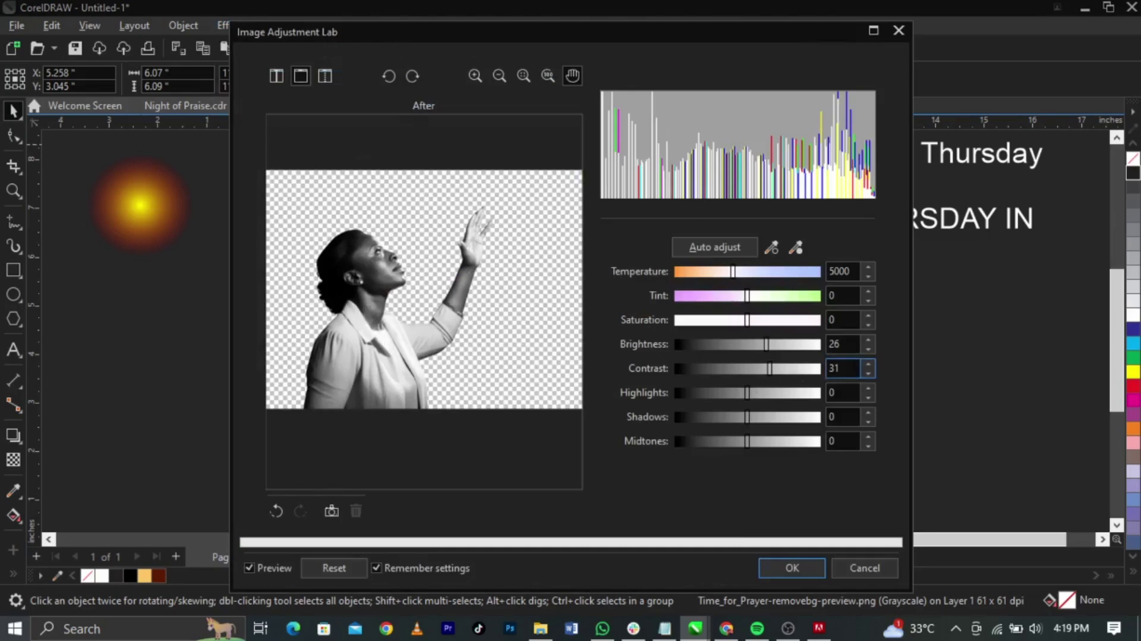
left_click_drag(773, 367, 776, 368)
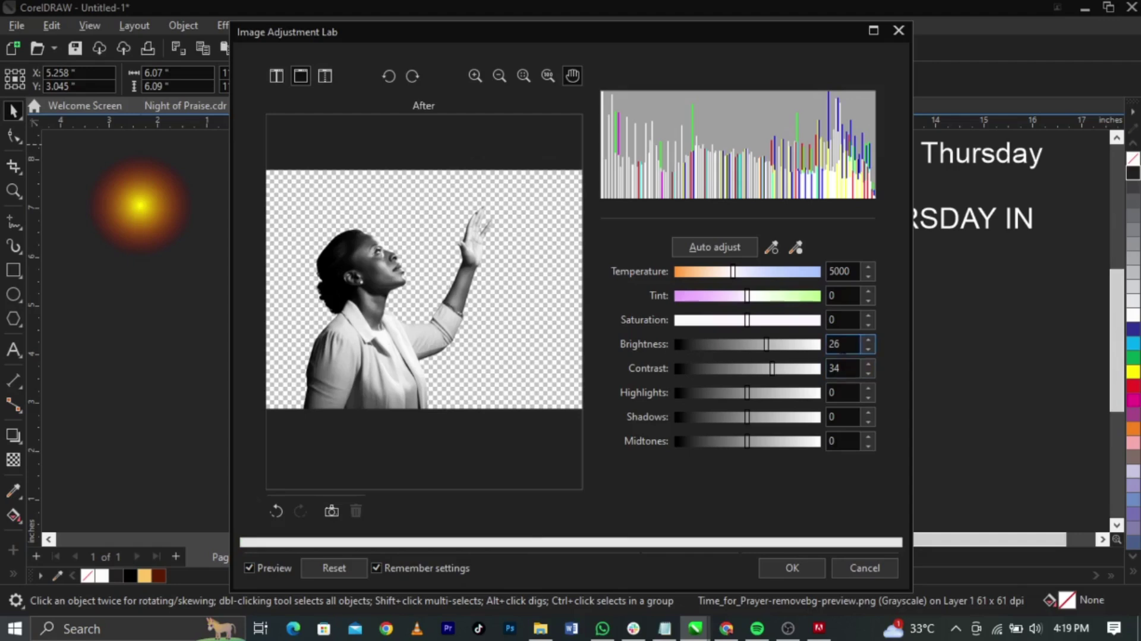
left_click(791, 568)
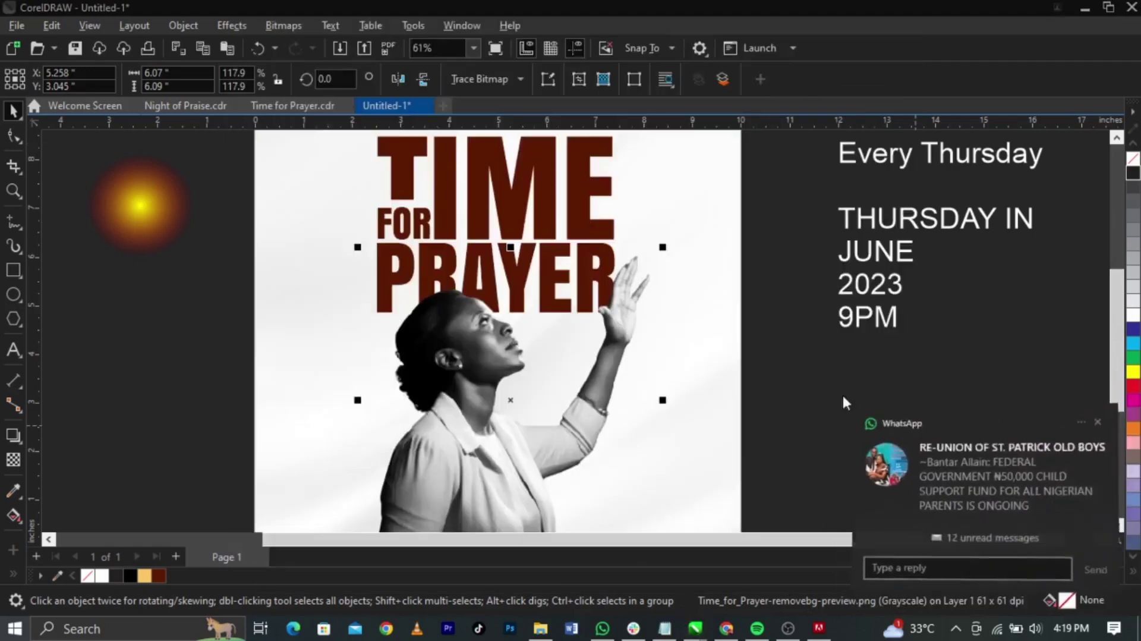
left_click(890, 413)
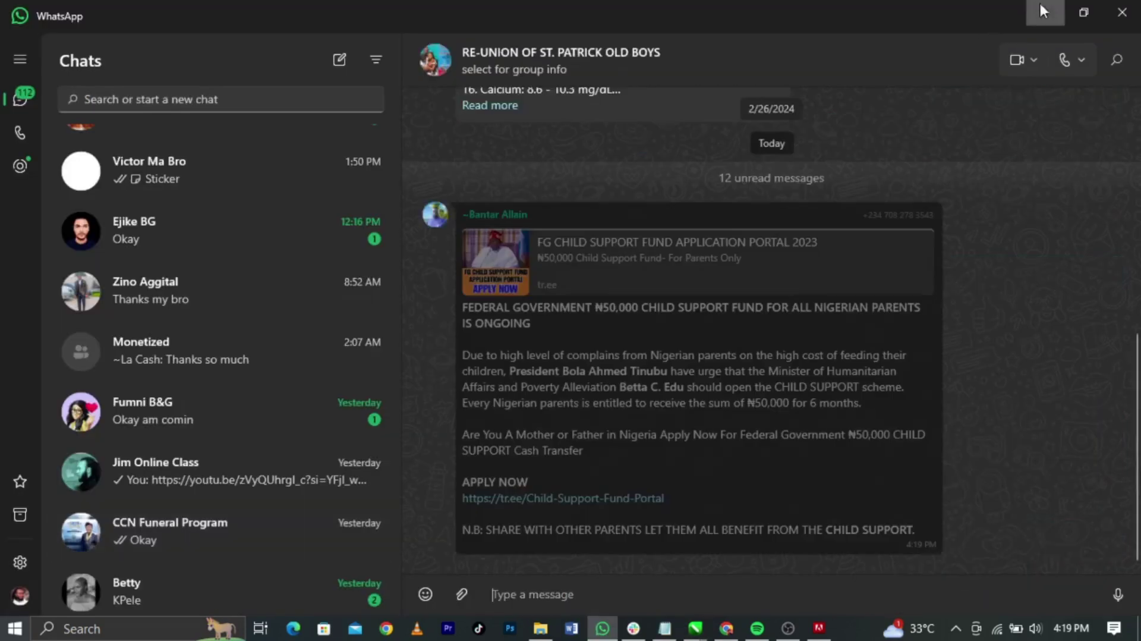
left_click(1045, 12)
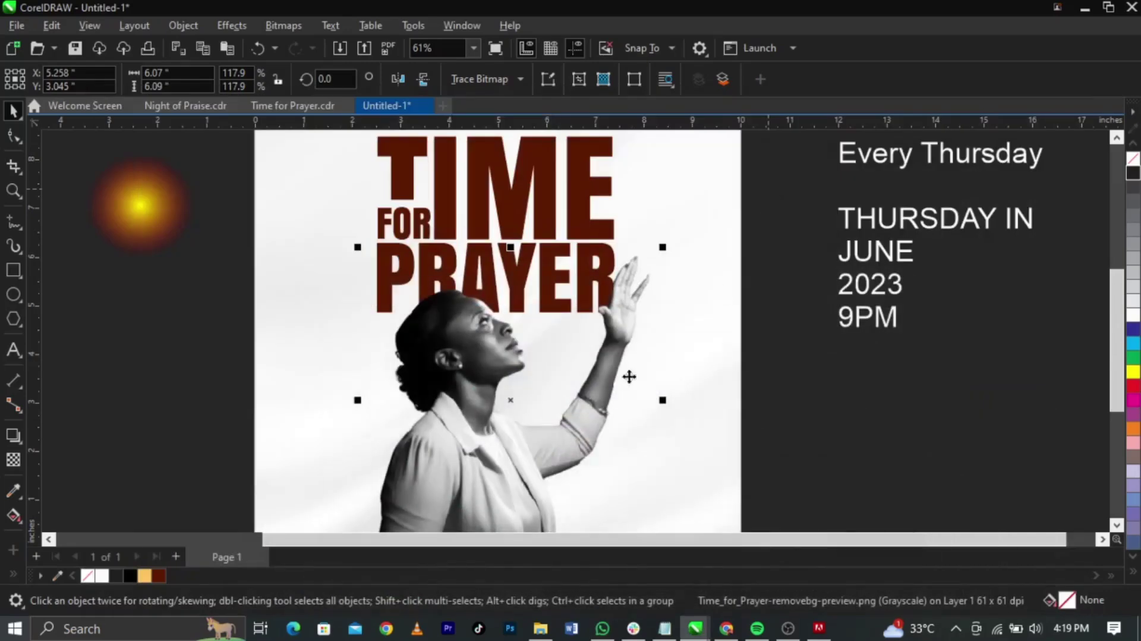
left_click(856, 398)
- Move the yellow glow onto the TIME lettering and bring it in front of the title
scroll(598, 316, "down", 2)
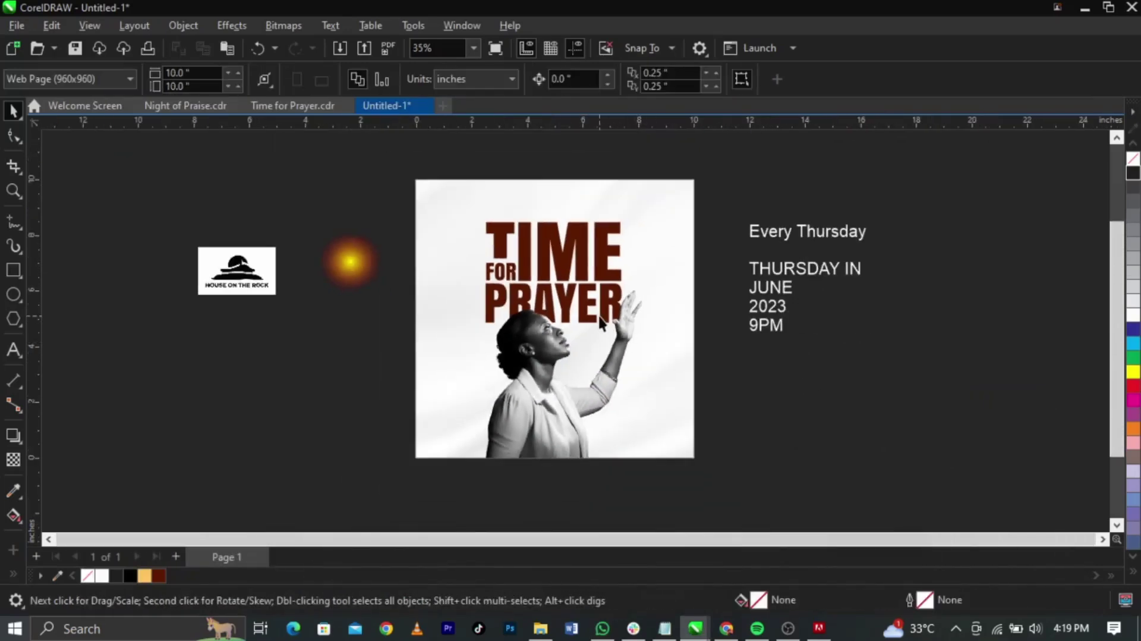
scroll(597, 318, "up", 1)
left_click(232, 246)
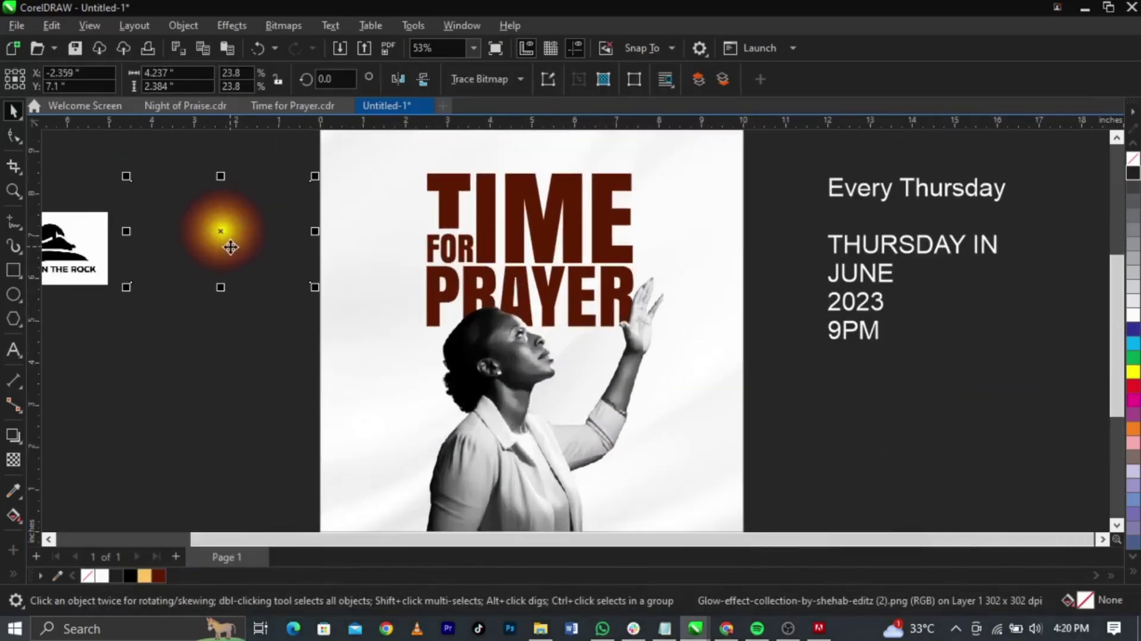
left_click_drag(231, 244, 520, 254)
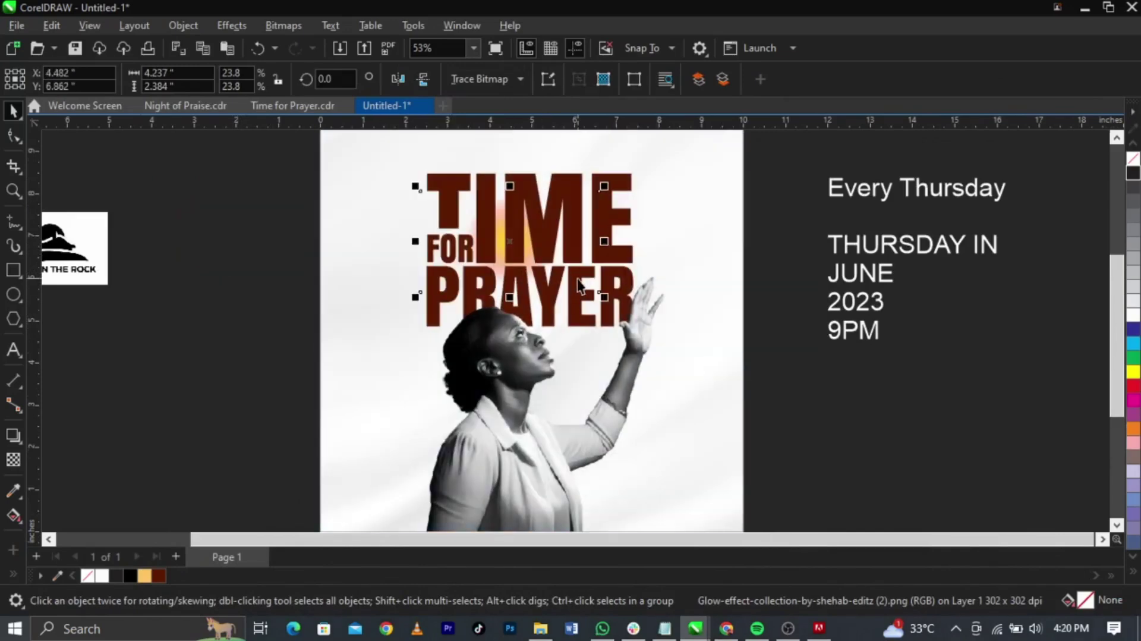
key("shift+Page_Up")
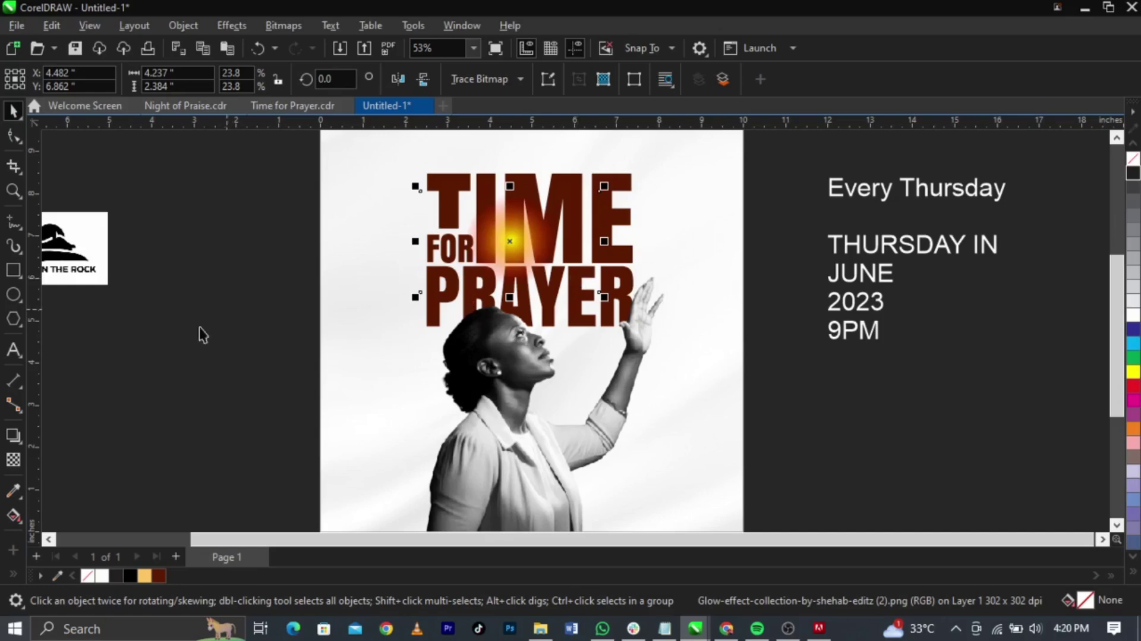
- Blend the glow in Screen mode, shift it right and enlarge it to about 47%
left_click(12, 463)
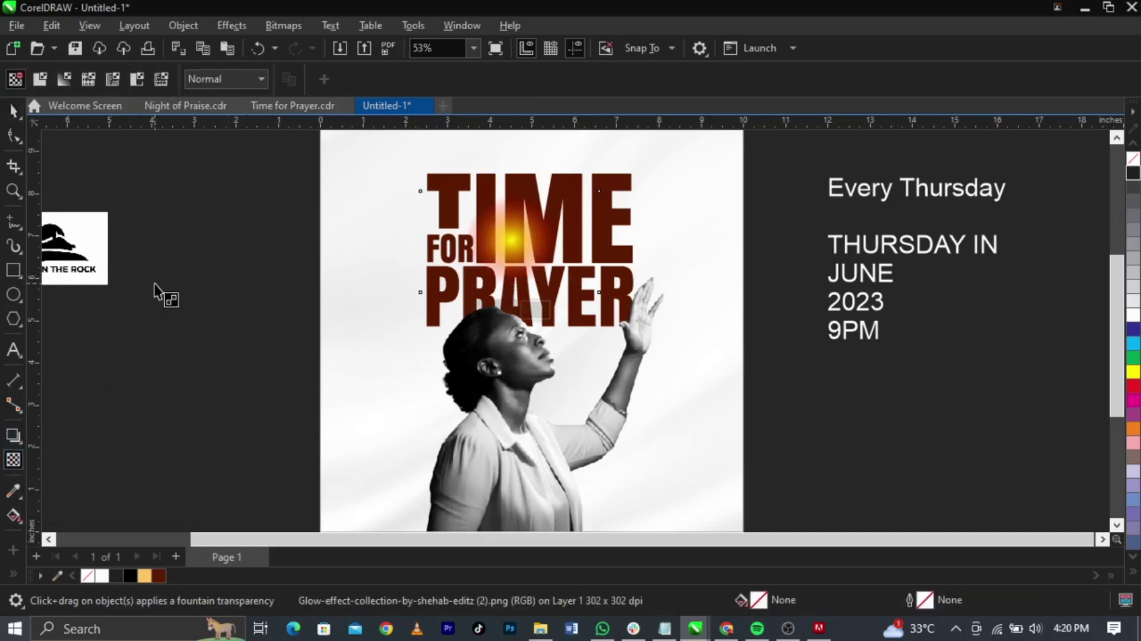
left_click(209, 83)
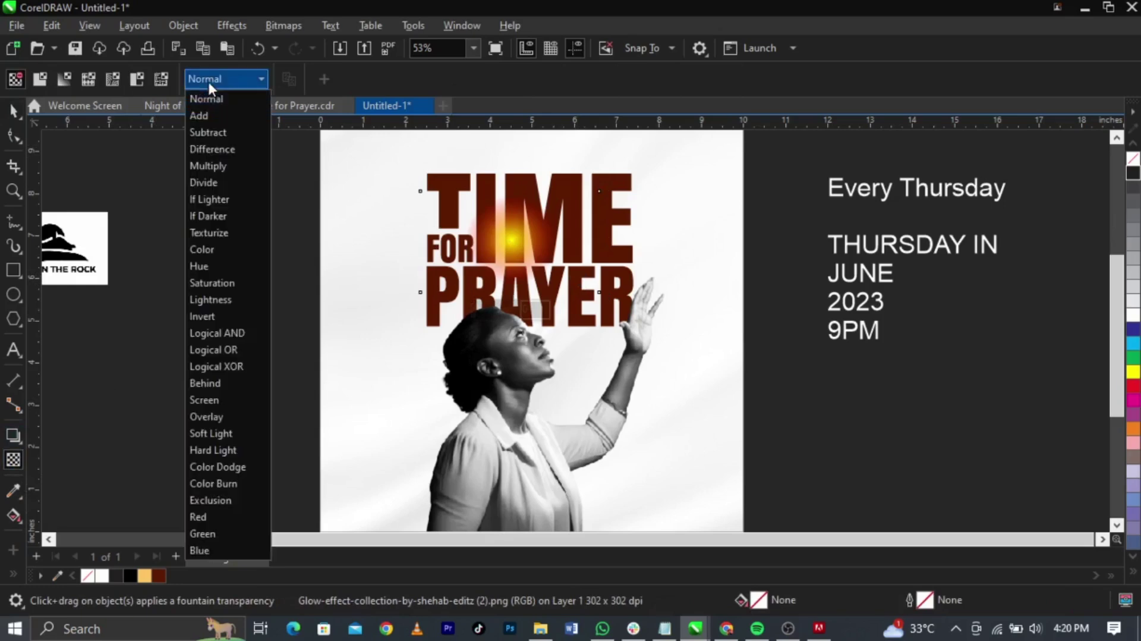
left_click(226, 400)
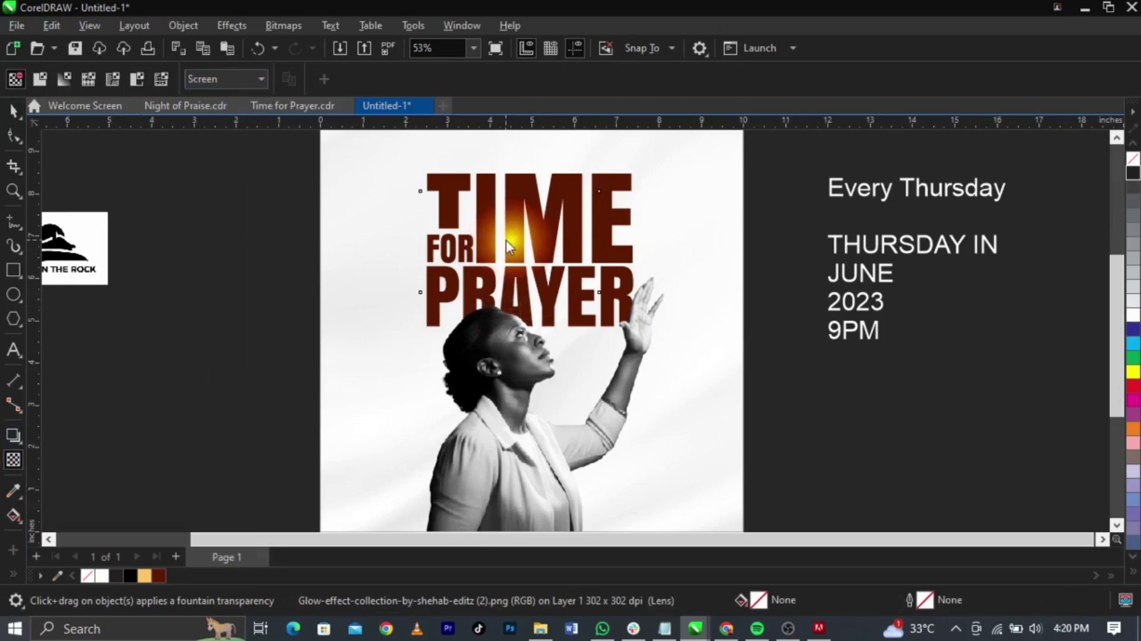
key("space")
left_click_drag(499, 255, 624, 244)
mouse_move(730, 290)
left_mouse_down()
mouse_move(815, 340)
mouse_move(738, 267)
mouse_move(736, 280)
left_mouse_up()
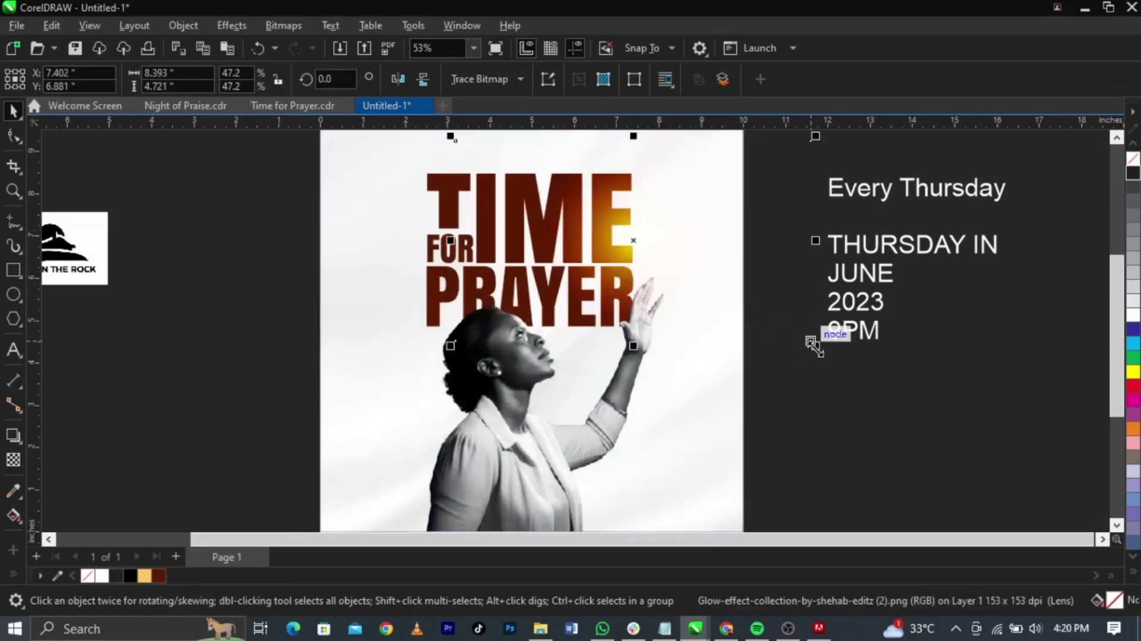
- Enlarge the glow to 53% scale and move it to the left of the title
left_click_drag(815, 339, 833, 362)
left_click_drag(743, 284, 736, 283)
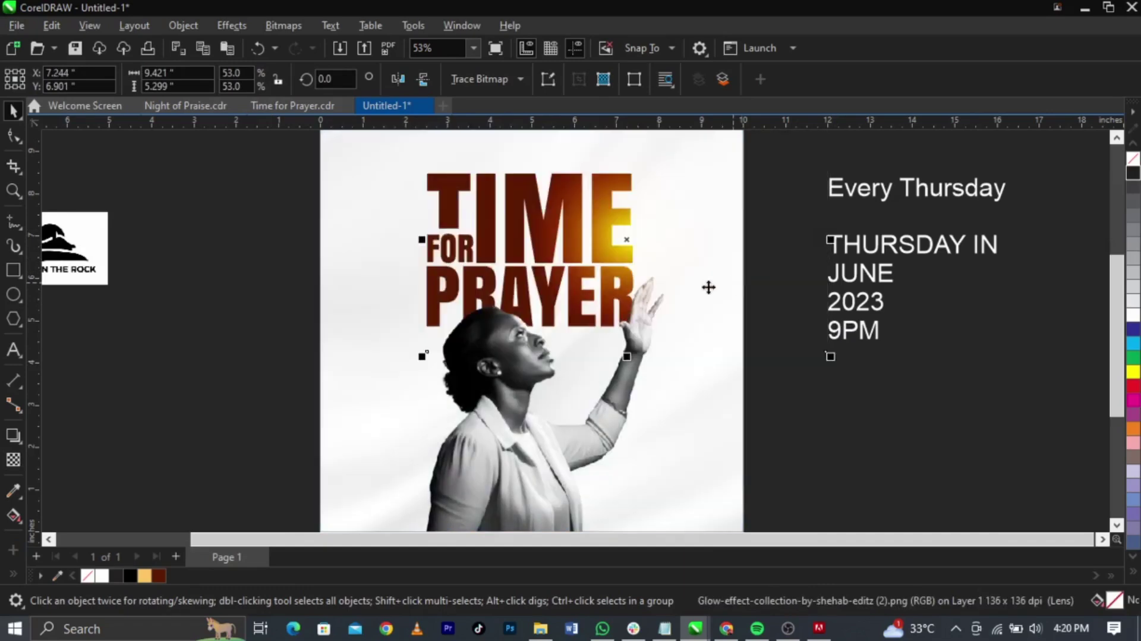
scroll(446, 312, "down", 1)
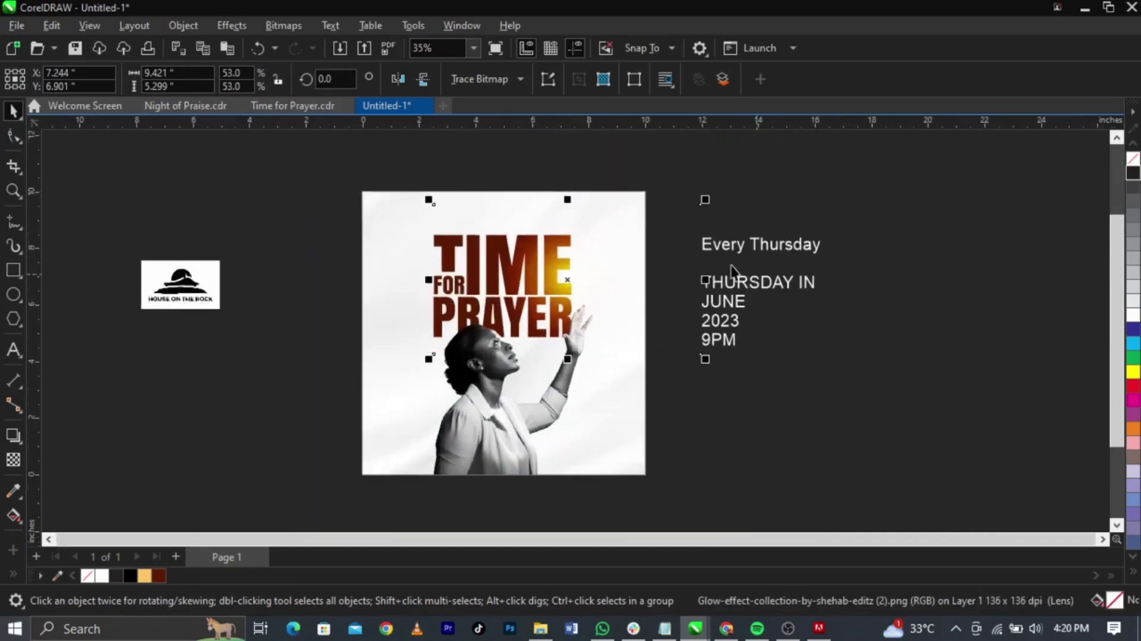
left_click(12, 136)
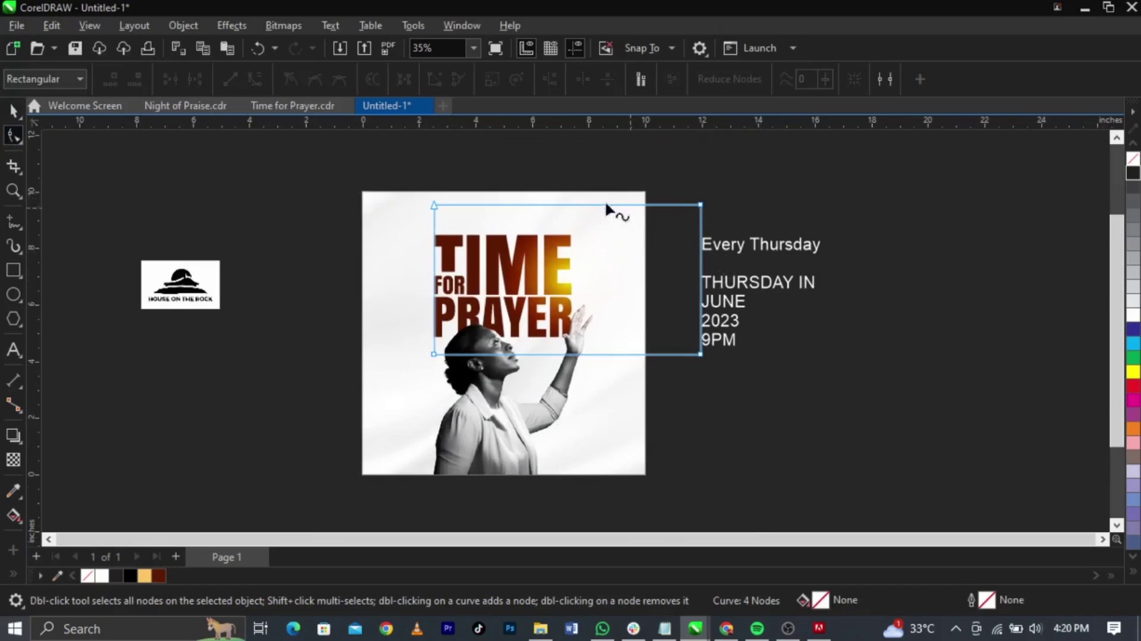
left_click_drag(605, 201, 643, 365)
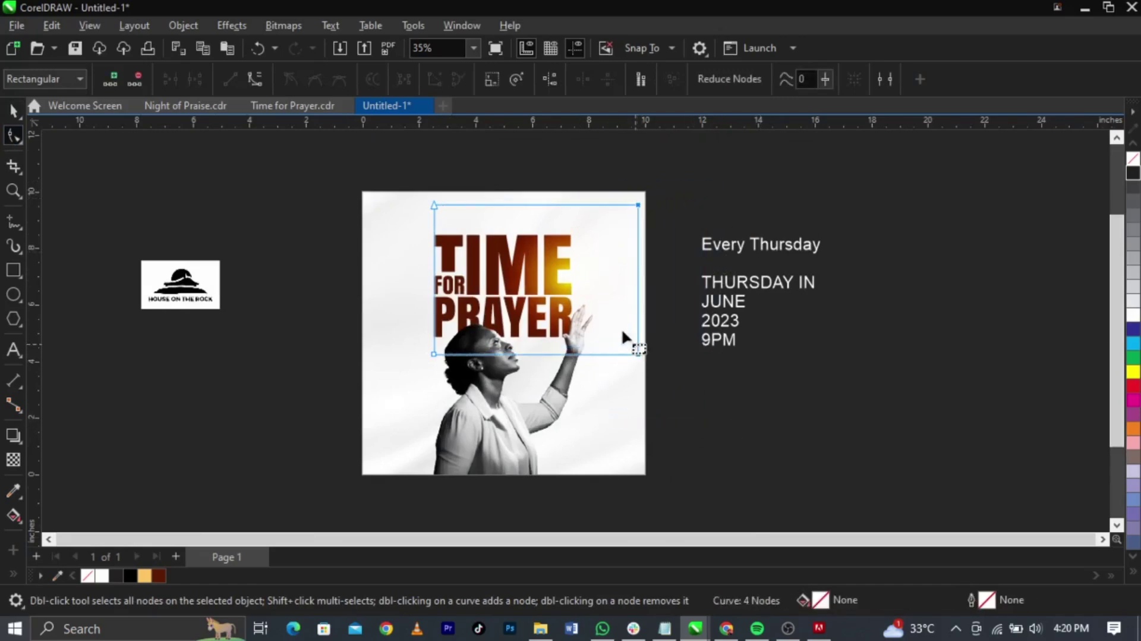
key("space")
left_click_drag(601, 296, 468, 308)
scroll(461, 306, "up", 3)
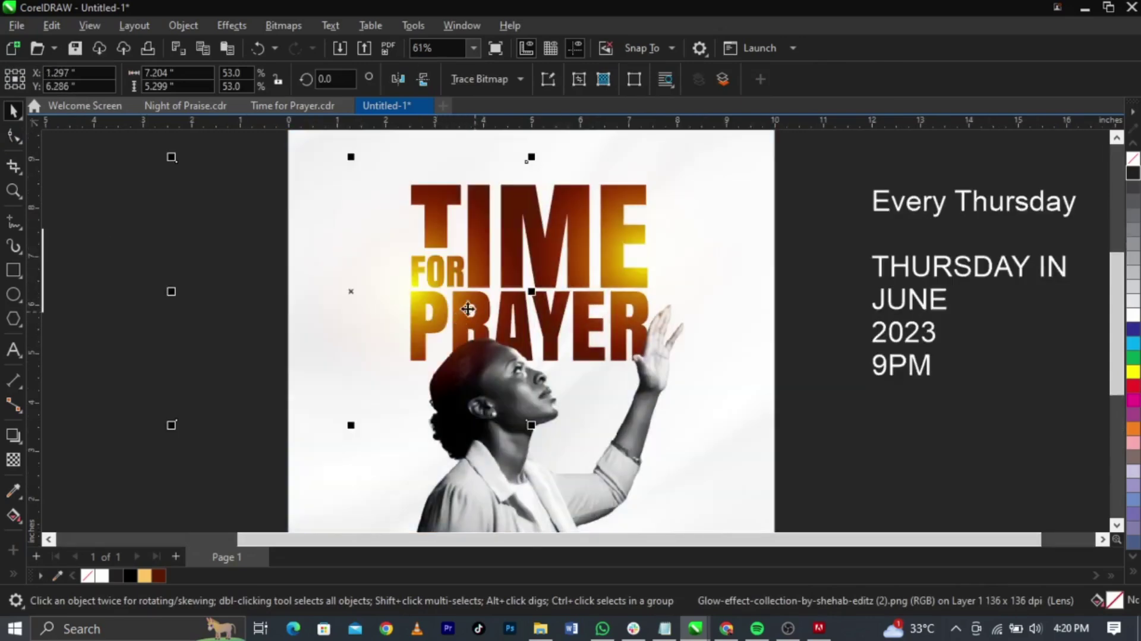
- Trim the glow's left edge to the page edge and move it over the woman's head
left_click(15, 136)
left_click_drag(156, 142, 194, 459)
left_click_drag(176, 421, 301, 437)
key("space")
left_click(241, 351)
scroll(422, 303, "down", 3)
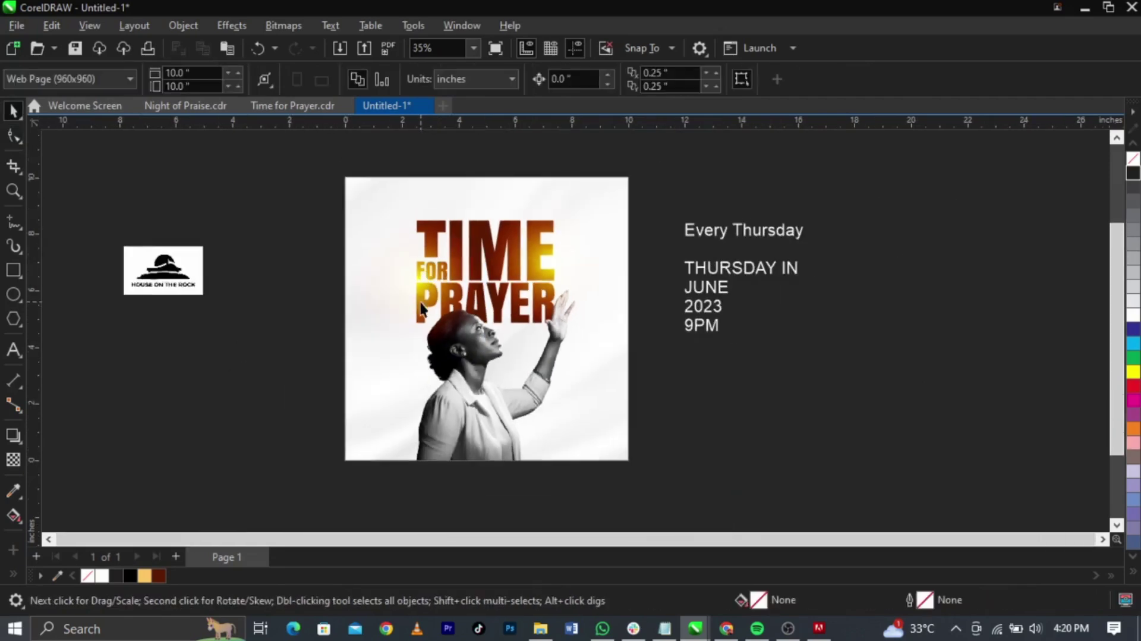
left_click_drag(421, 308, 435, 389)
scroll(437, 404, "up", 2)
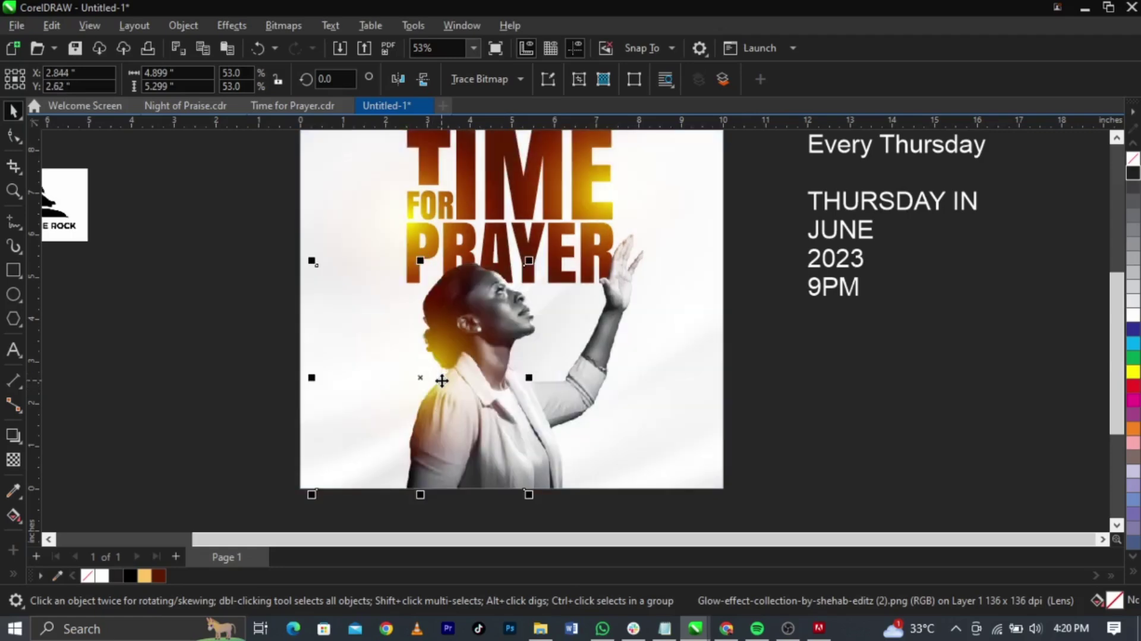
- Shift the glow right across the figure and settle it higher over her hair and TIME
left_click(12, 137)
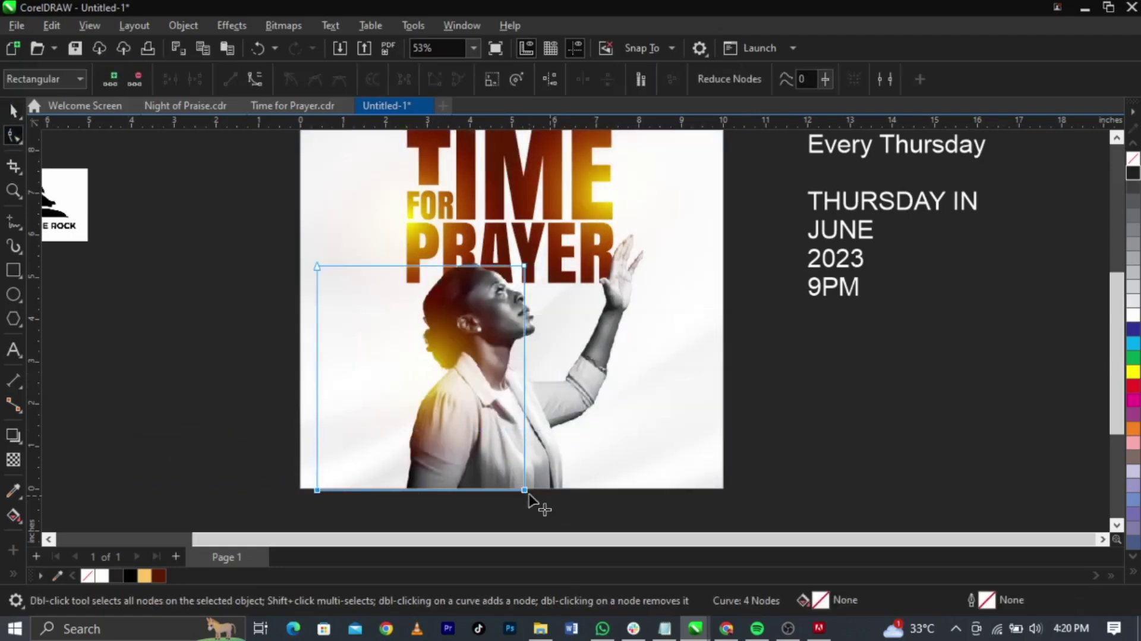
key("space")
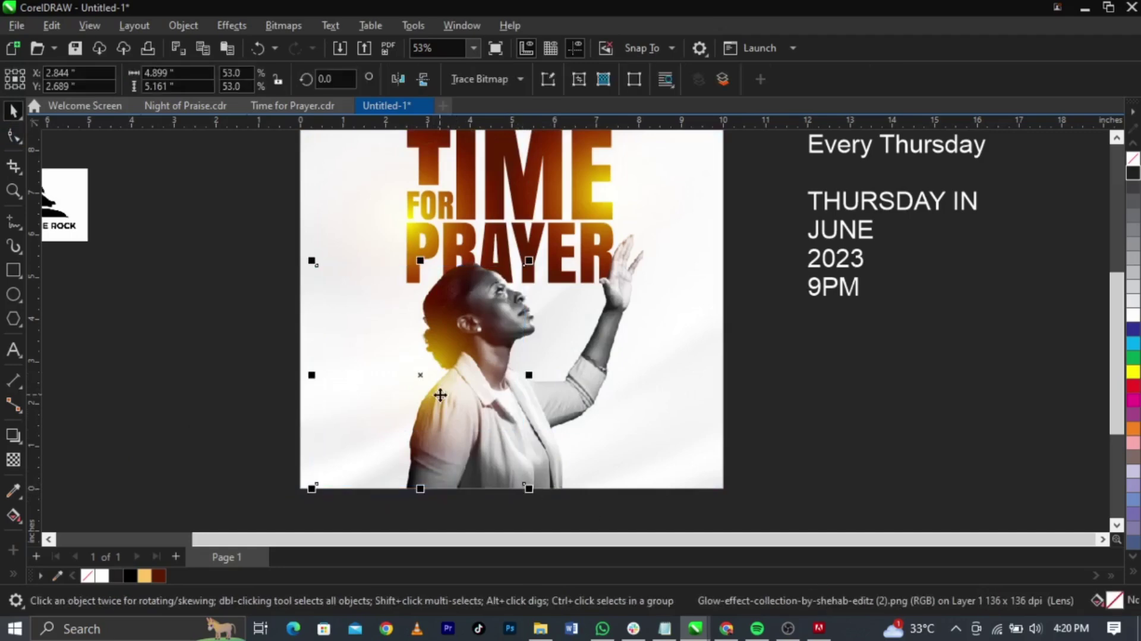
left_click_drag(440, 395, 565, 394)
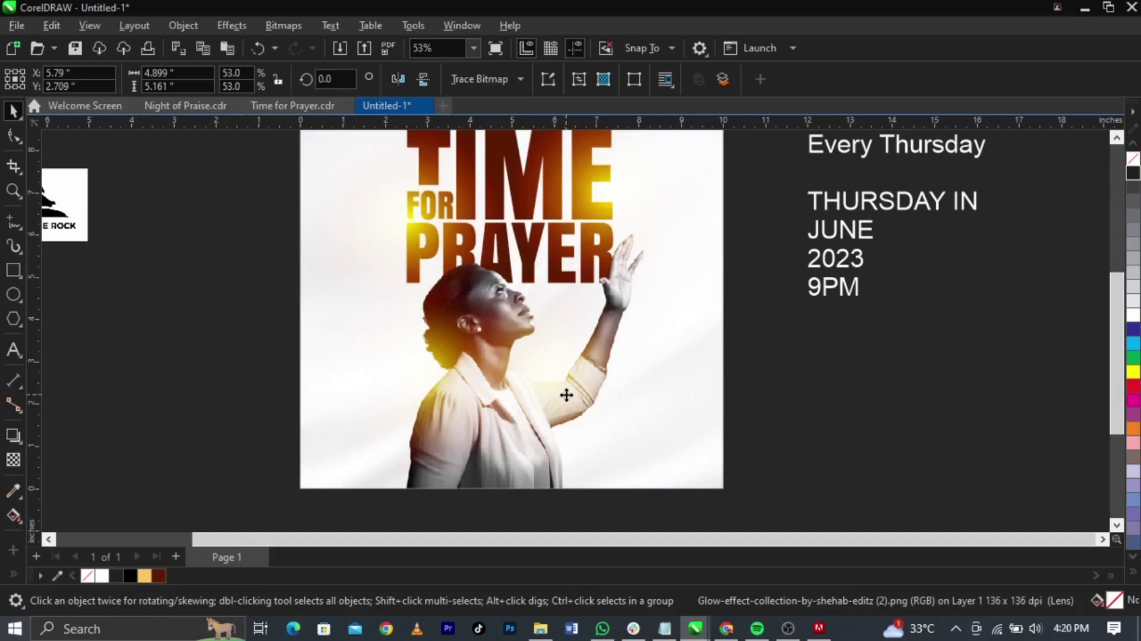
left_click(566, 395)
left_click_drag(557, 378, 652, 248)
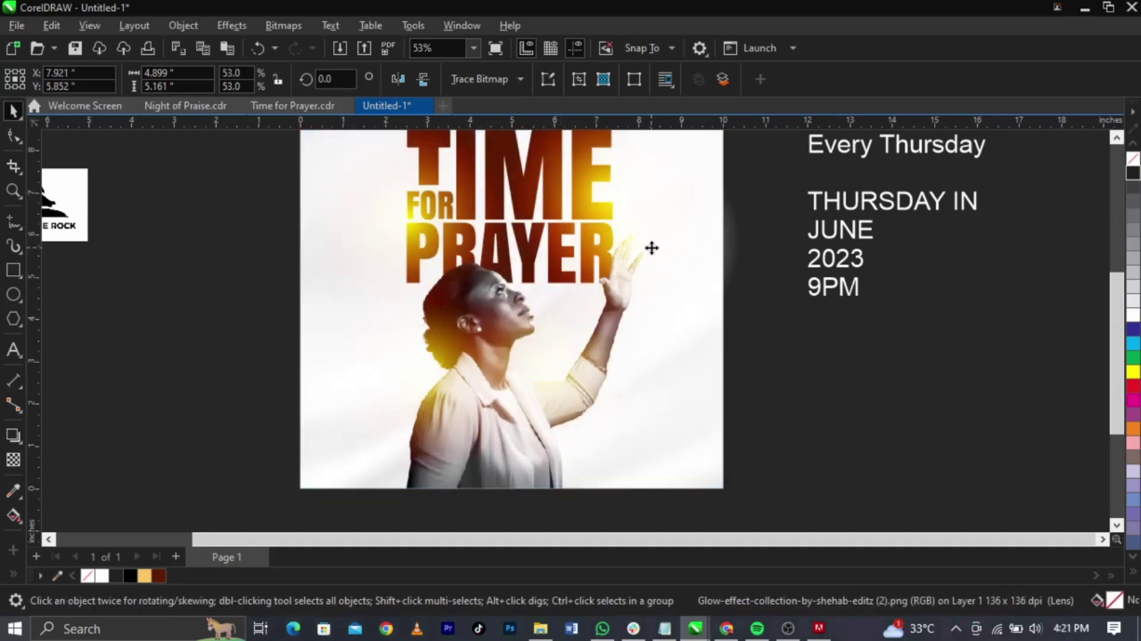
key("ctrl+z")
left_click(602, 198)
left_click_drag(627, 196, 628, 204)
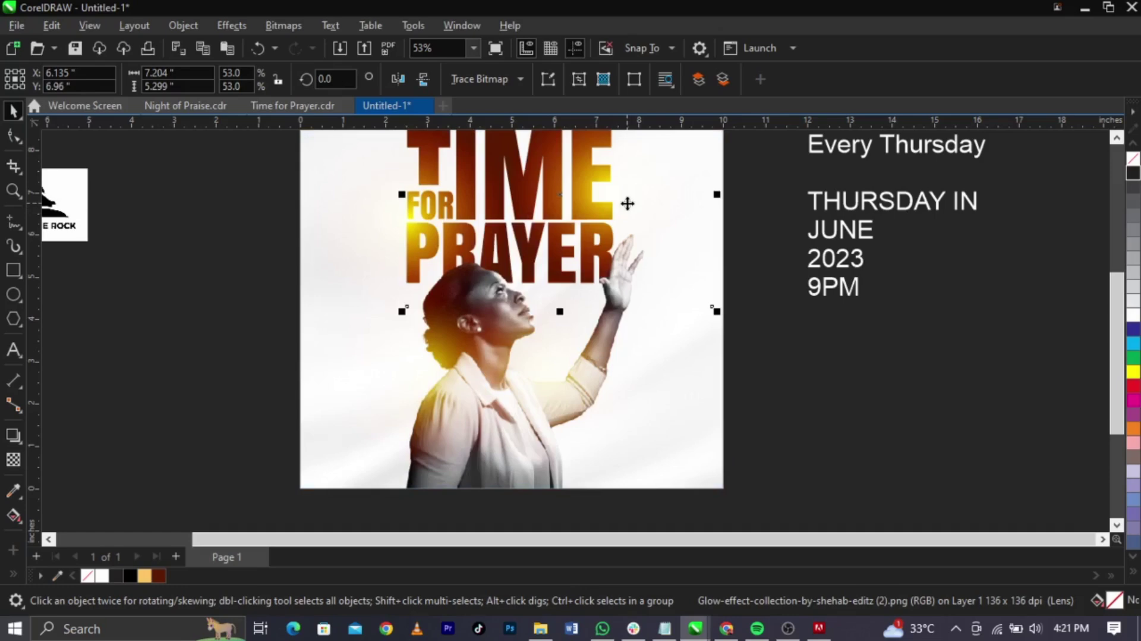
- Draw a rectangle across the bottom of the page and fill it white
left_click(13, 269)
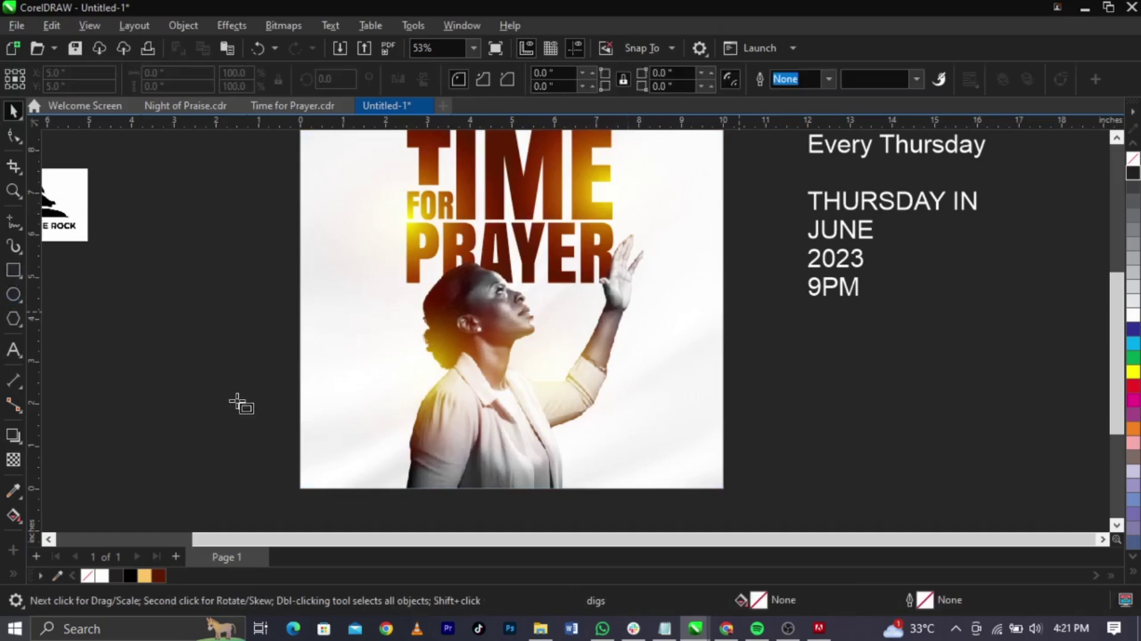
left_click_drag(298, 416, 723, 489)
key("space")
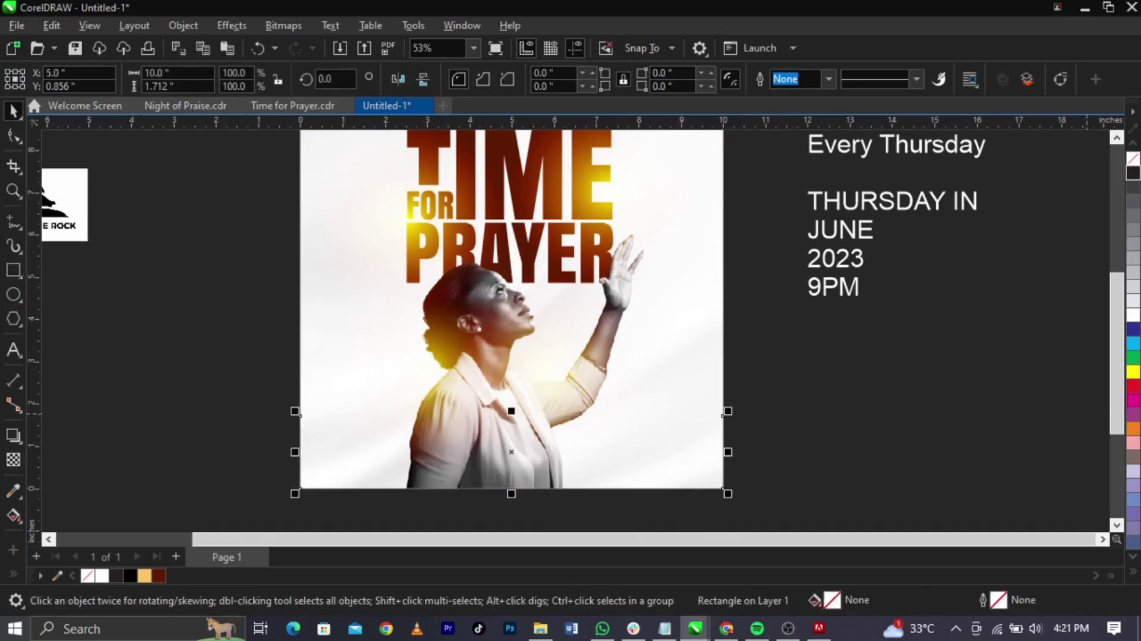
left_click(1133, 316)
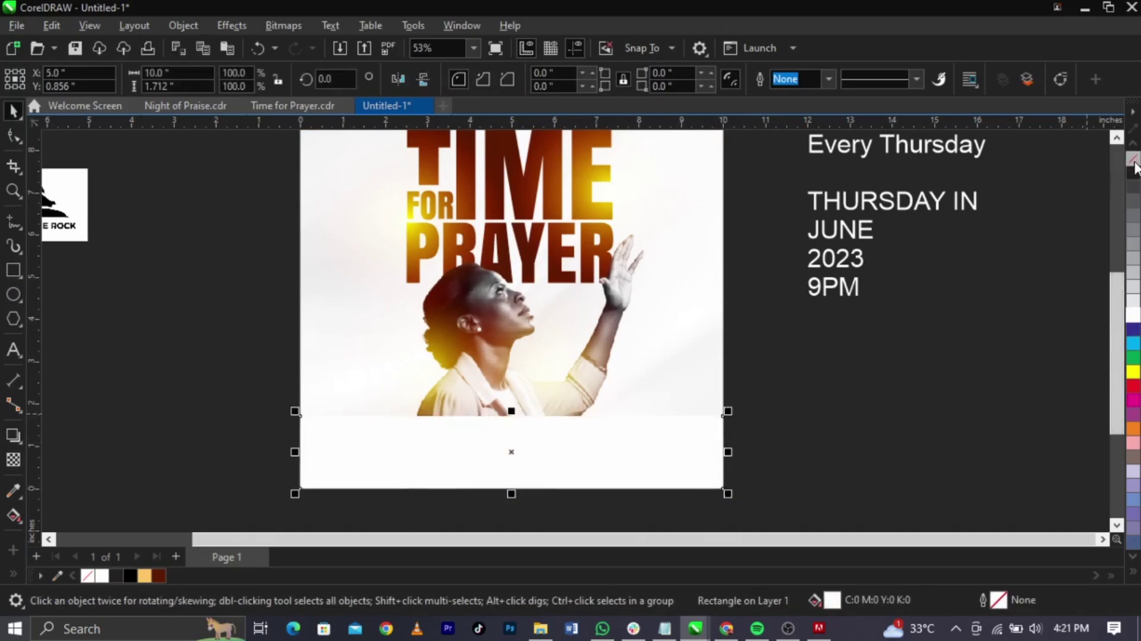
- Give the white rectangle a vertical fountain transparency starting at 15, then stretch it taller
left_click(13, 460)
left_click_drag(518, 474, 519, 422)
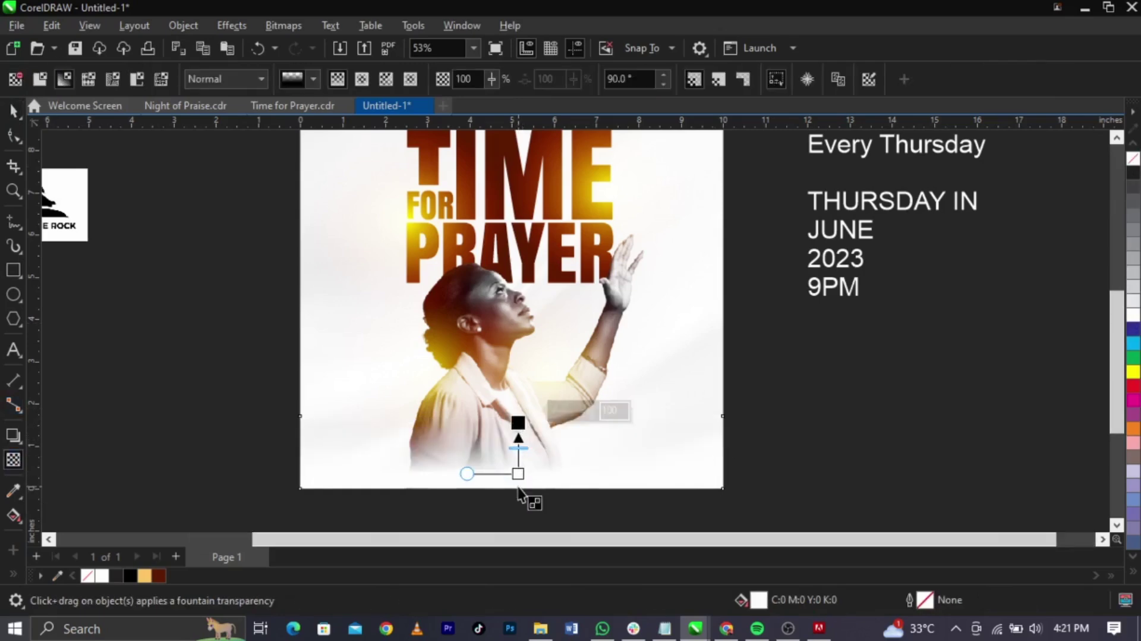
scroll(519, 492, "up", 3)
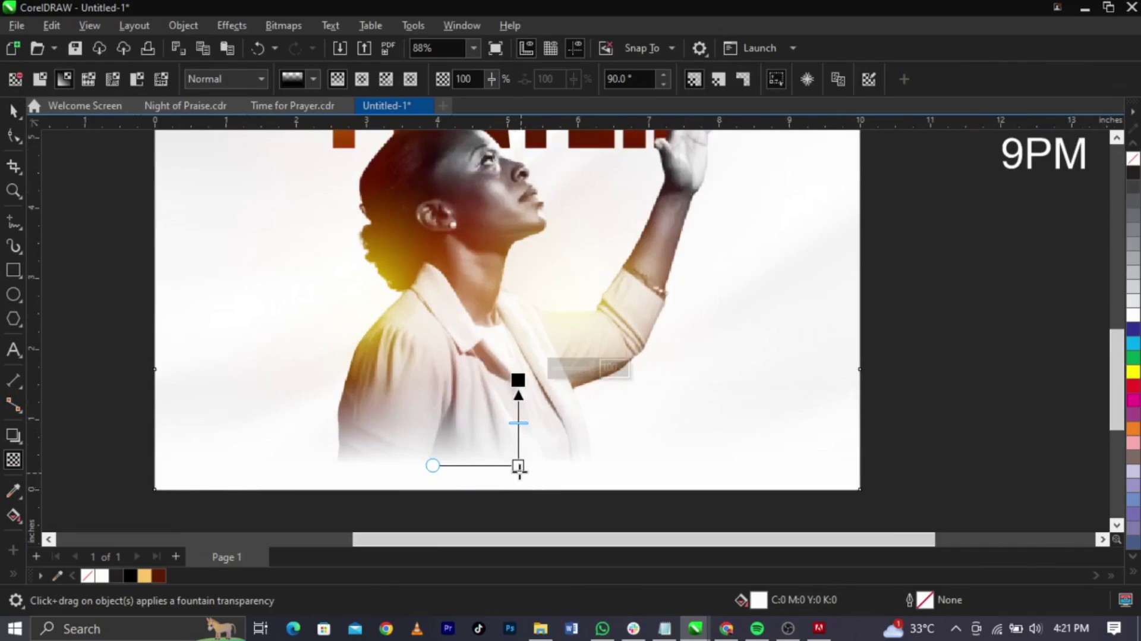
left_click(518, 466)
left_click(559, 454)
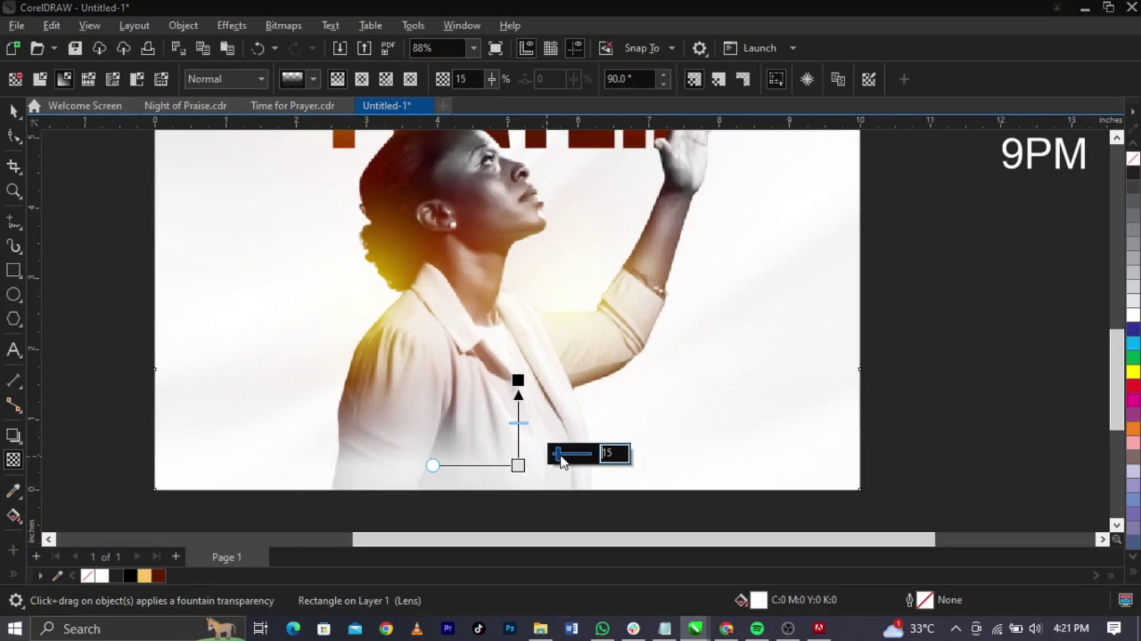
key("space")
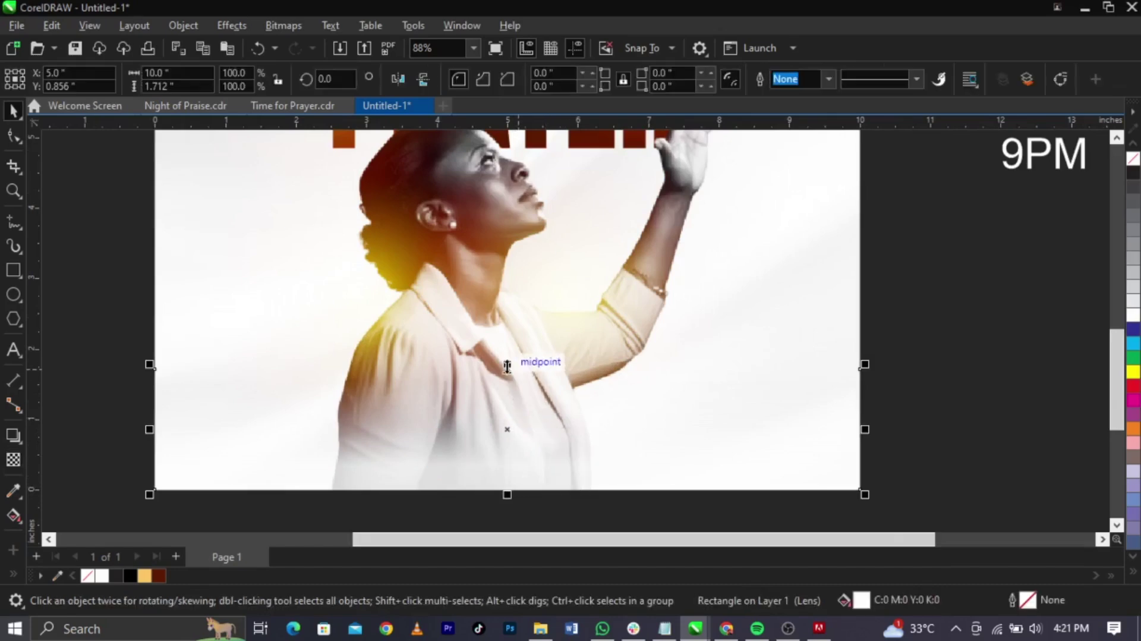
left_click_drag(508, 296, 505, 308)
scroll(528, 479, "down", 6)
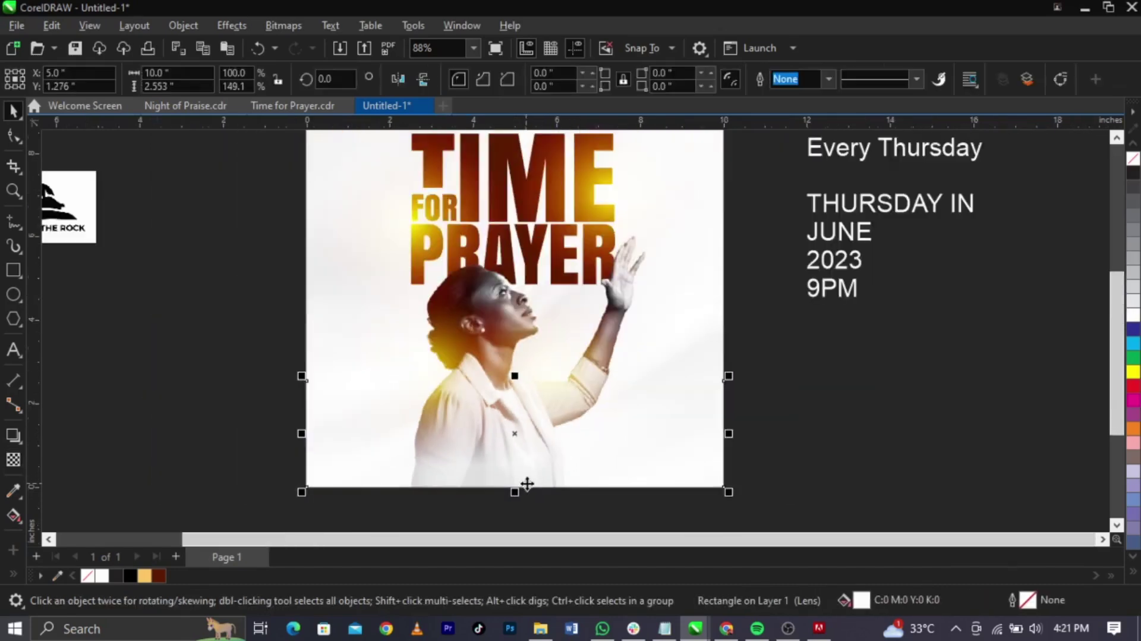
key("Escape")
scroll(548, 444, "up", 2)
- Extend the white fade rectangle slightly higher
left_click(548, 461)
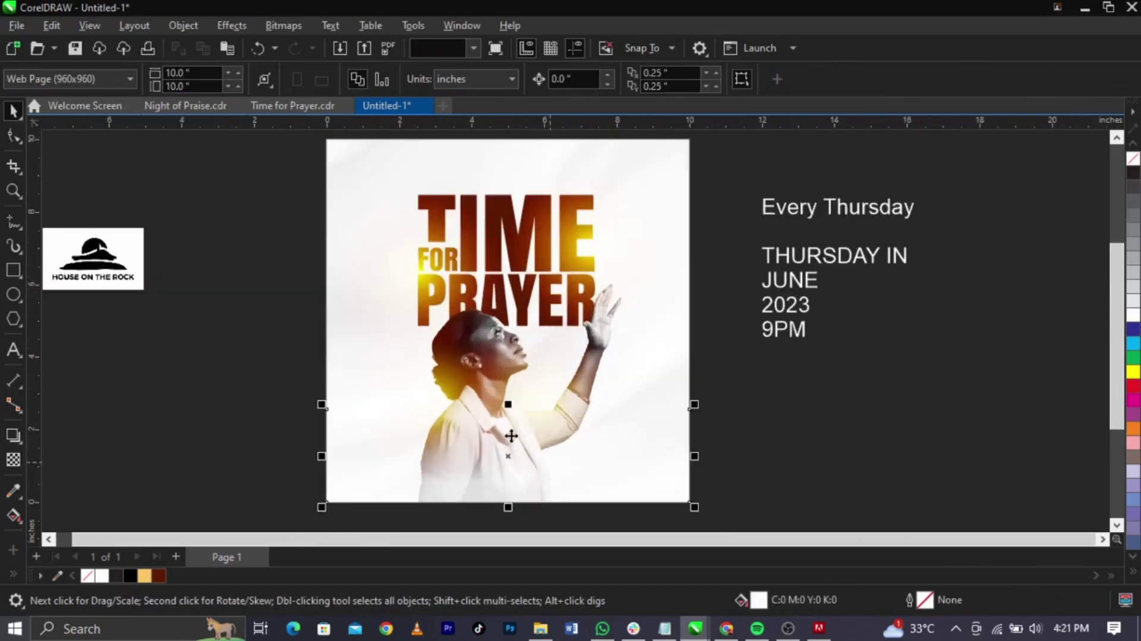
left_click_drag(507, 403, 507, 395)
key("Escape")
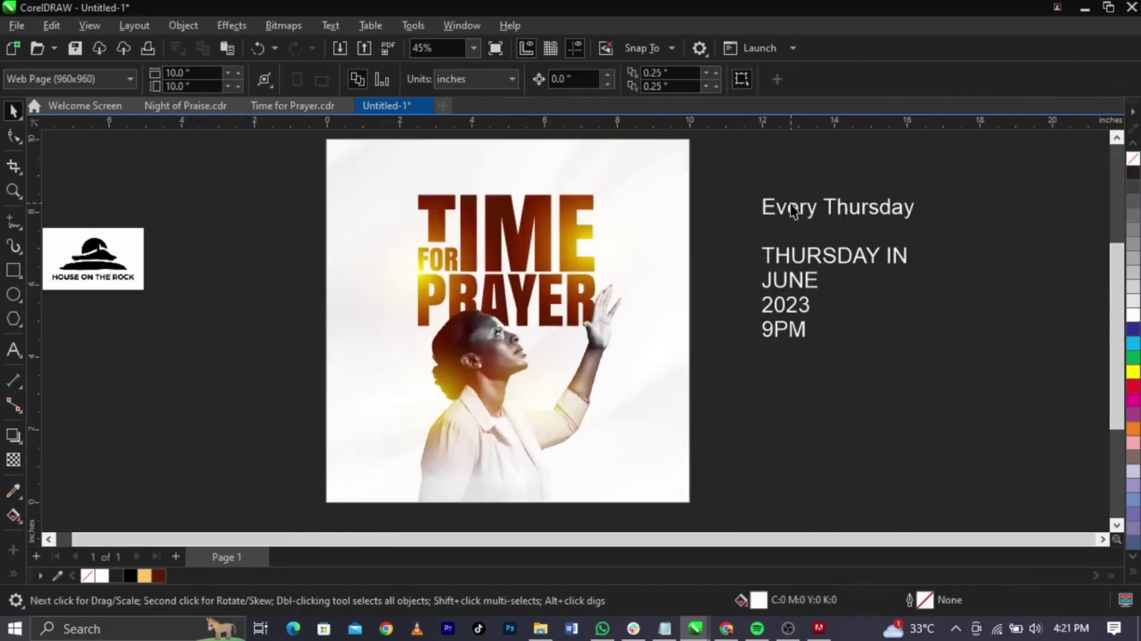
- Move the House on the Rock logo toward the page and enlarge it to about 47.8%
left_click(794, 213)
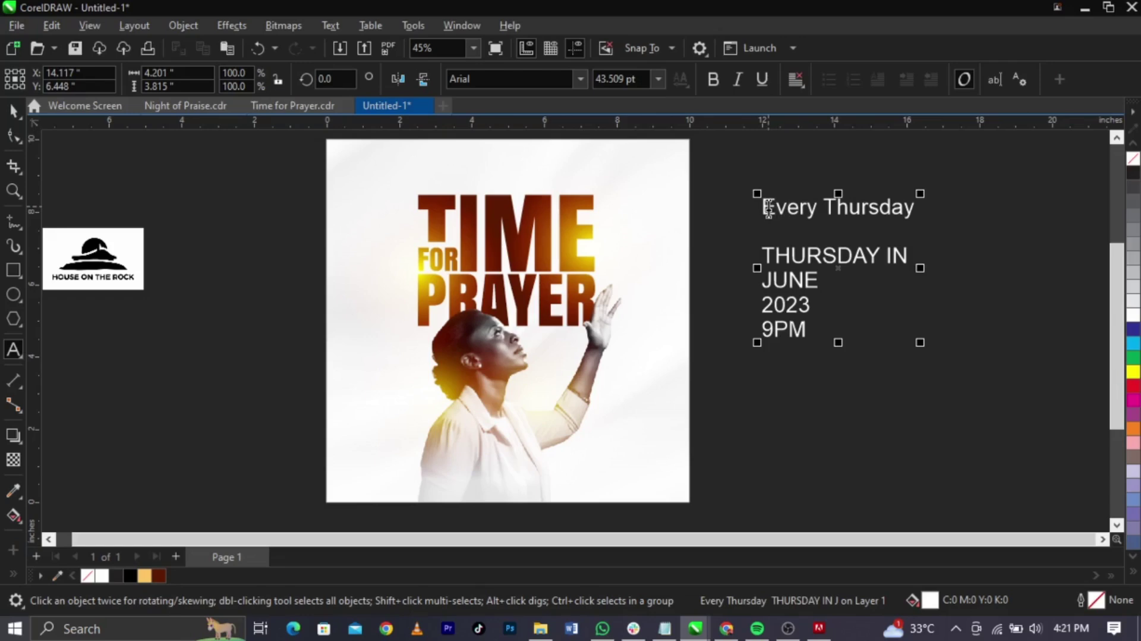
left_click(69, 288)
left_click_drag(79, 275, 139, 271)
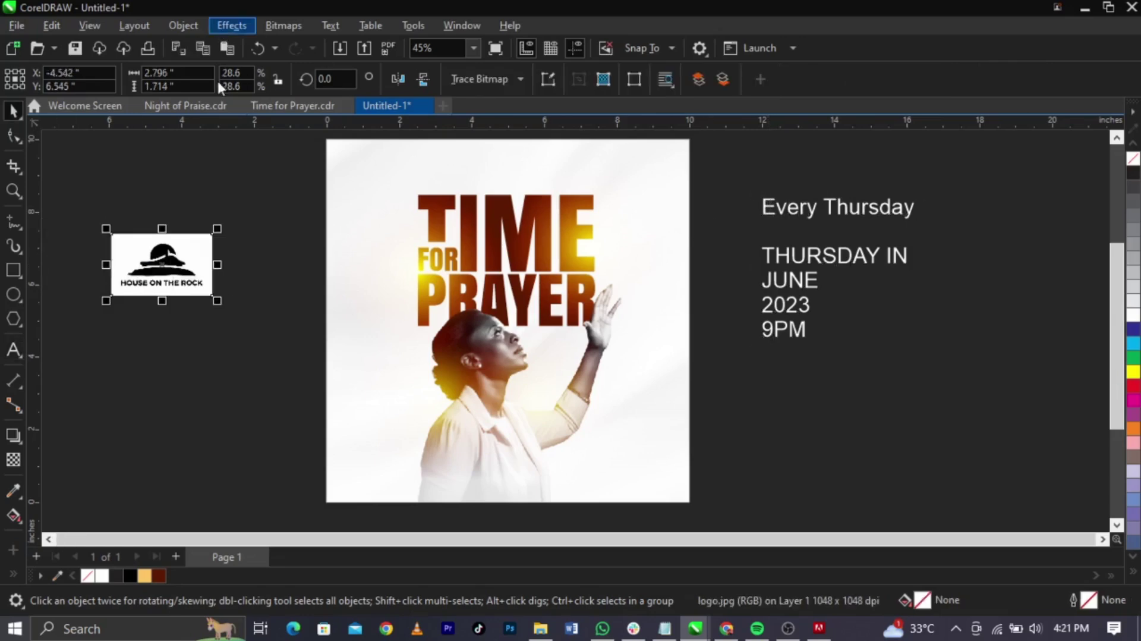
left_click_drag(216, 296, 251, 327)
- Finish enlarging the logo and convert it to a 300 dpi RGB (24-bit) bitmap
left_click_drag(166, 268, 180, 266)
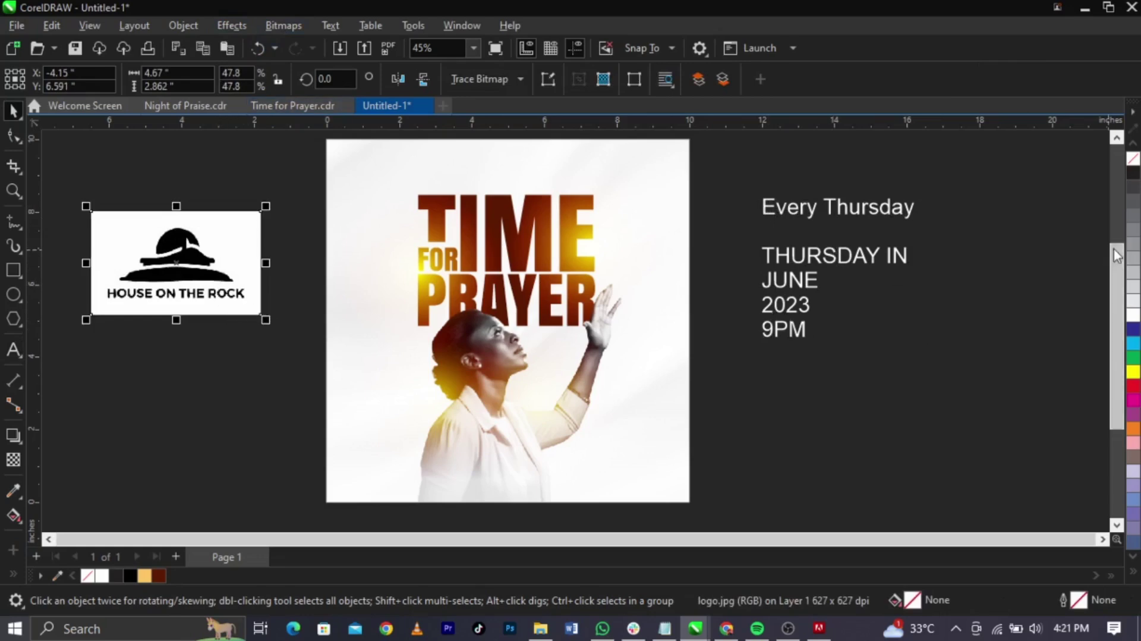
left_click(1133, 243)
left_click(289, 30)
left_click(297, 41)
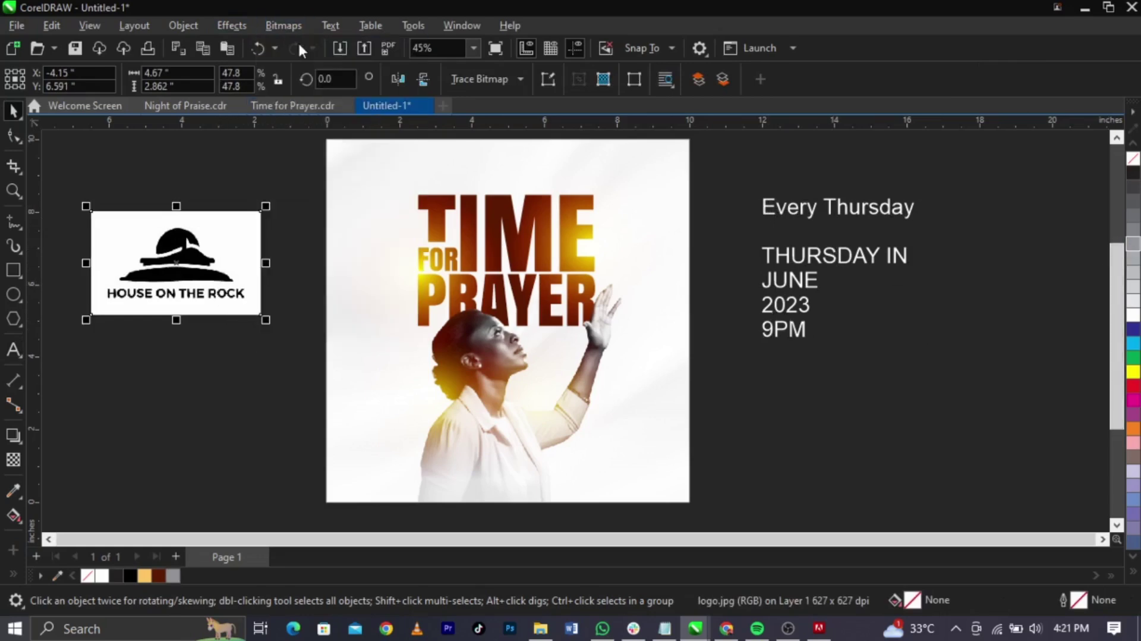
left_click(595, 262)
left_click(581, 329)
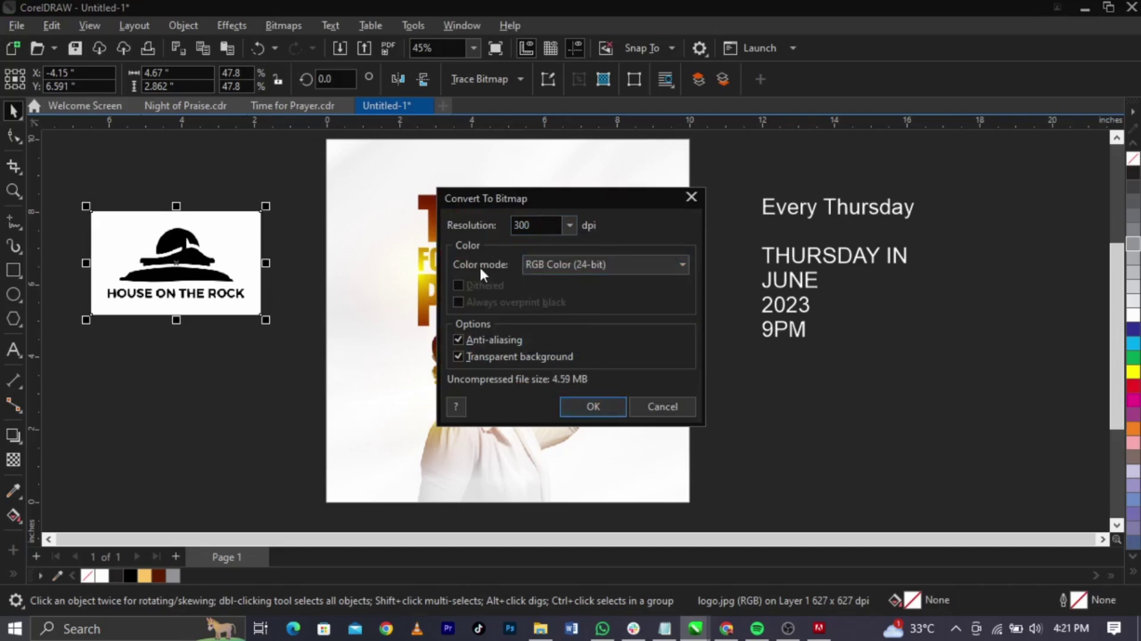
left_click(580, 408)
- Bring up the Outline Trace styles under Trace Bitmap
left_click(284, 25)
left_click(479, 82)
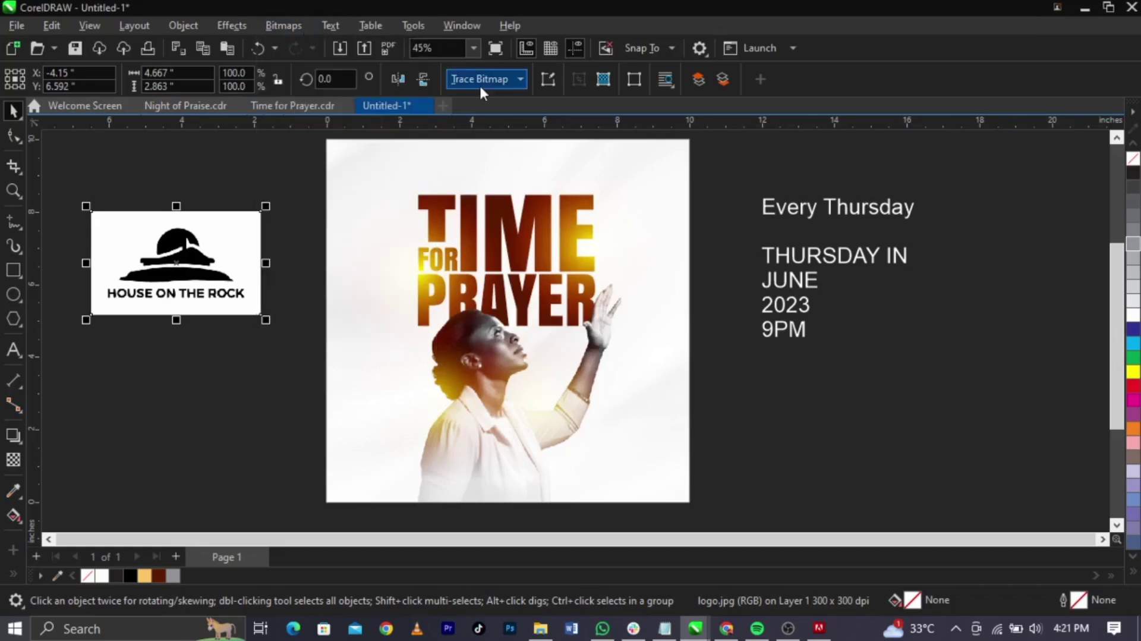
left_click(479, 82)
- Trace the logo with Outline Trace Line Art, keeping the default PowerTRACE settings
mouse_move(494, 152)
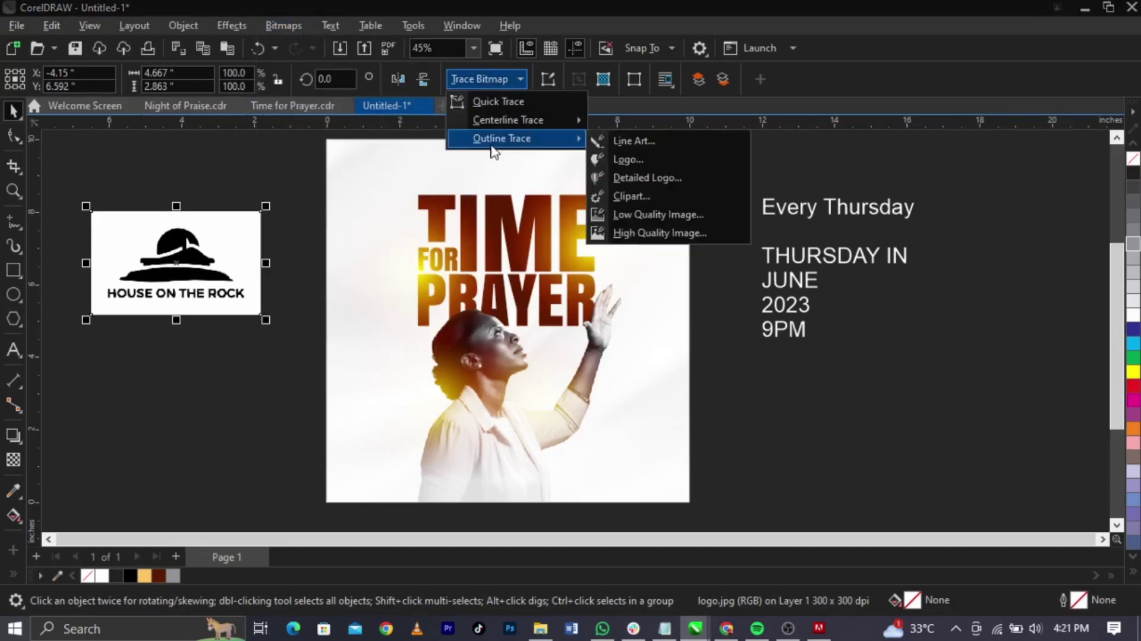
left_click(613, 135)
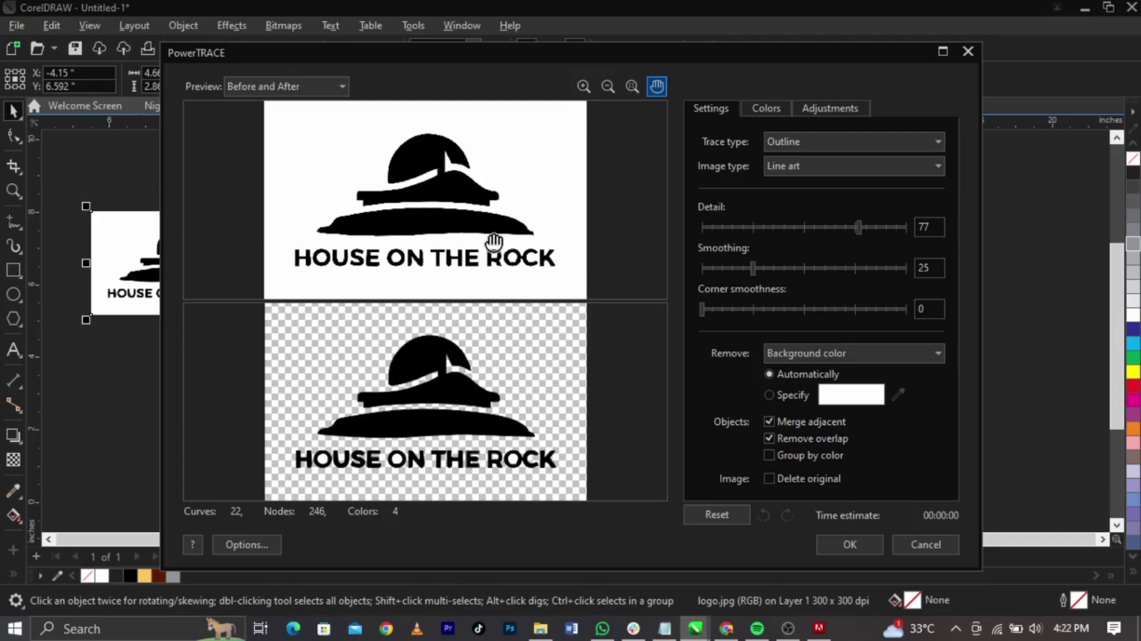
left_click(845, 545)
left_click(934, 340)
- Move the traced logo below the original and delete the original logo bitmap
left_click_drag(189, 241, 200, 325)
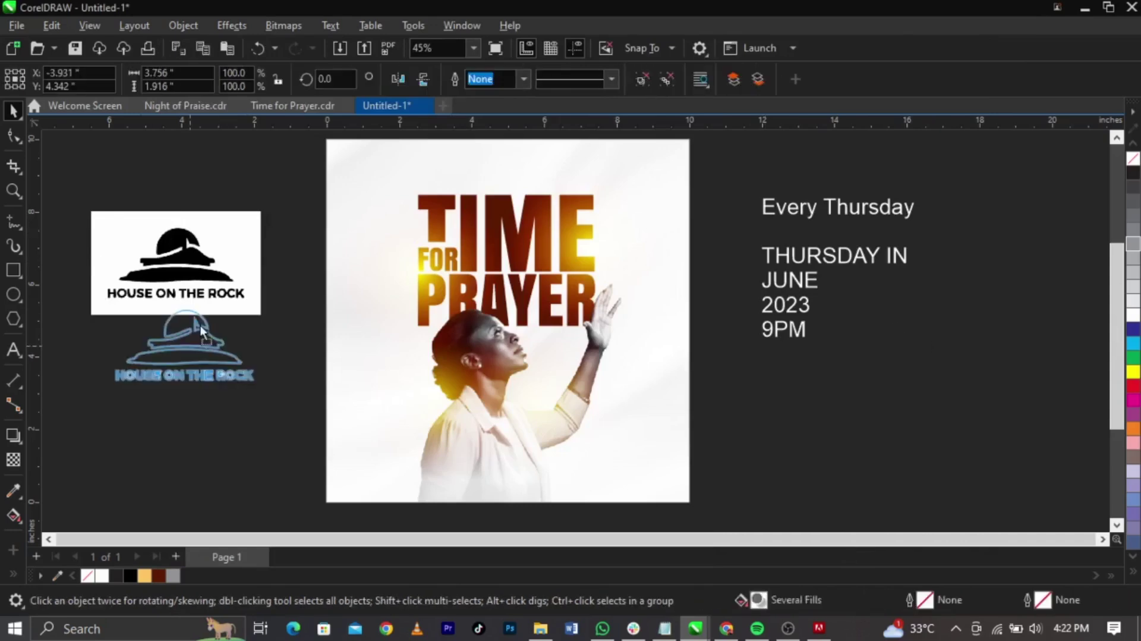
left_click(195, 261)
key("Delete")
left_click(192, 352)
- Delete the white fills inside an O and the R of the traced logo
scroll(191, 352, "up", 5)
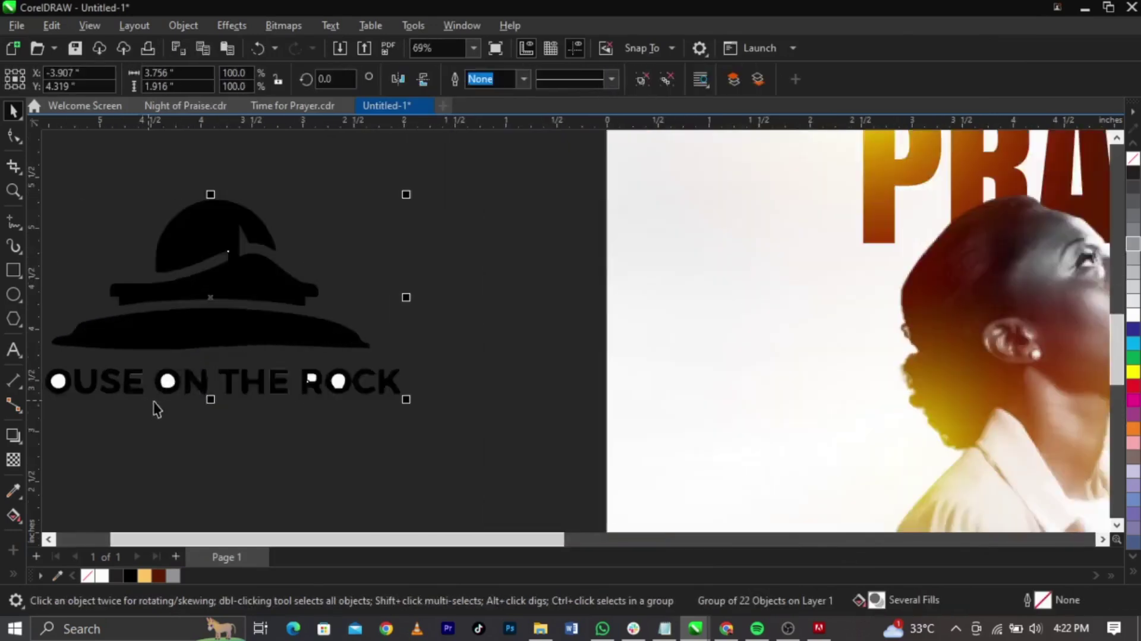
left_click(178, 366, "ctrl")
key("Delete")
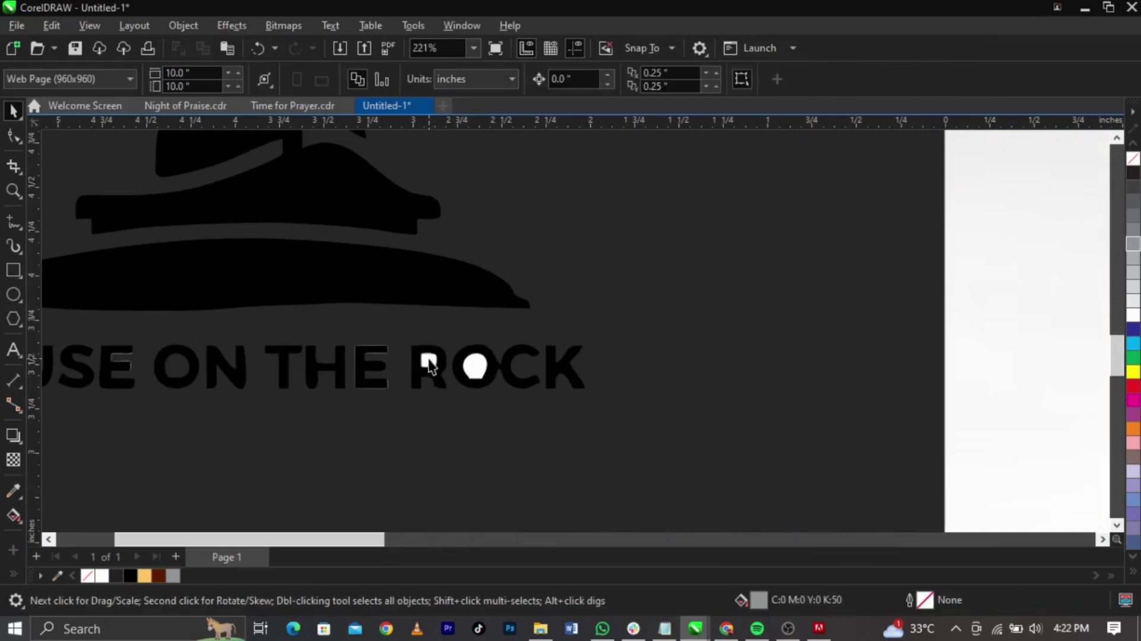
left_click(428, 364, "ctrl")
key("Delete")
- Delete the remaining white dots inside the O's of ROCK and HOUSE
left_click(474, 367)
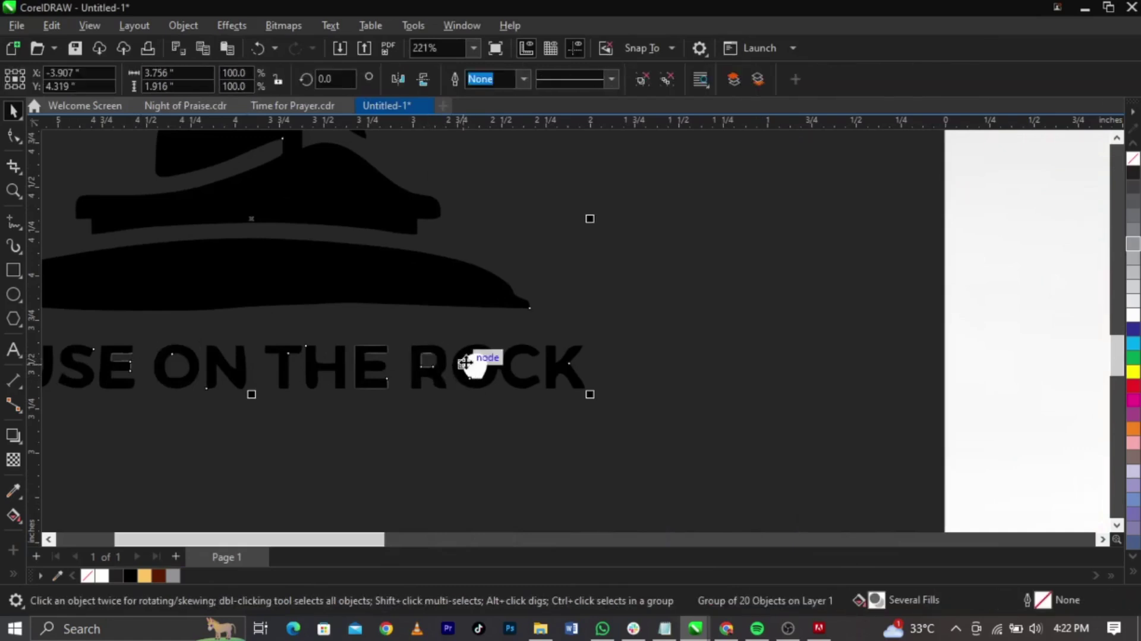
left_click(478, 369, "ctrl")
key("Delete")
scroll(479, 369, "down", 2)
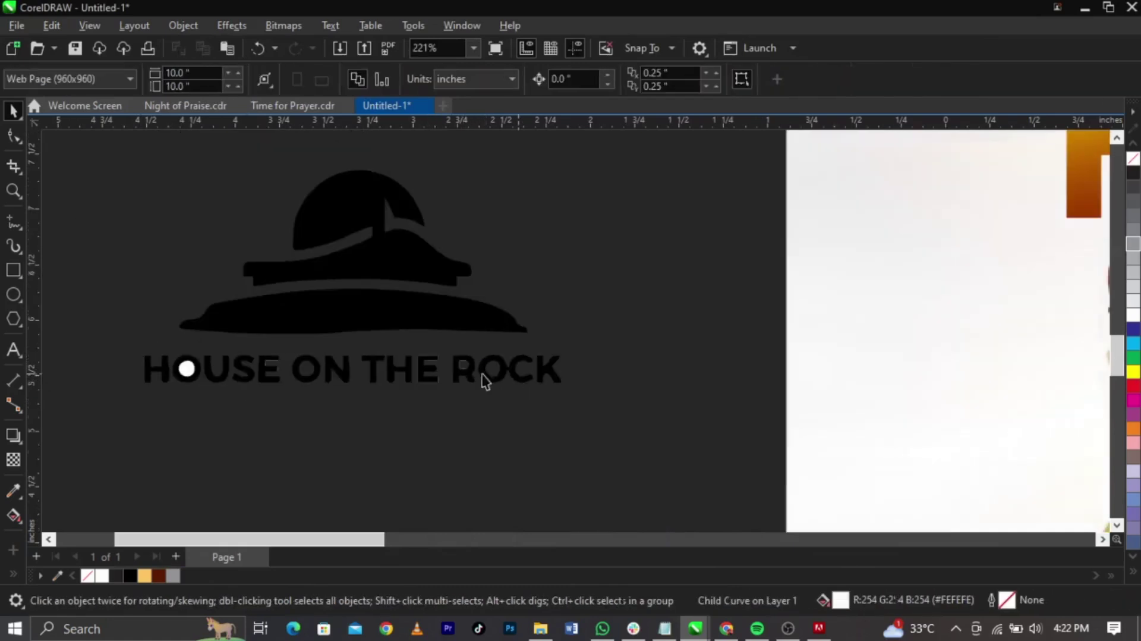
scroll(193, 375, "up", 2)
left_click(145, 363, "ctrl")
key("Delete")
scroll(410, 386, "down", 5)
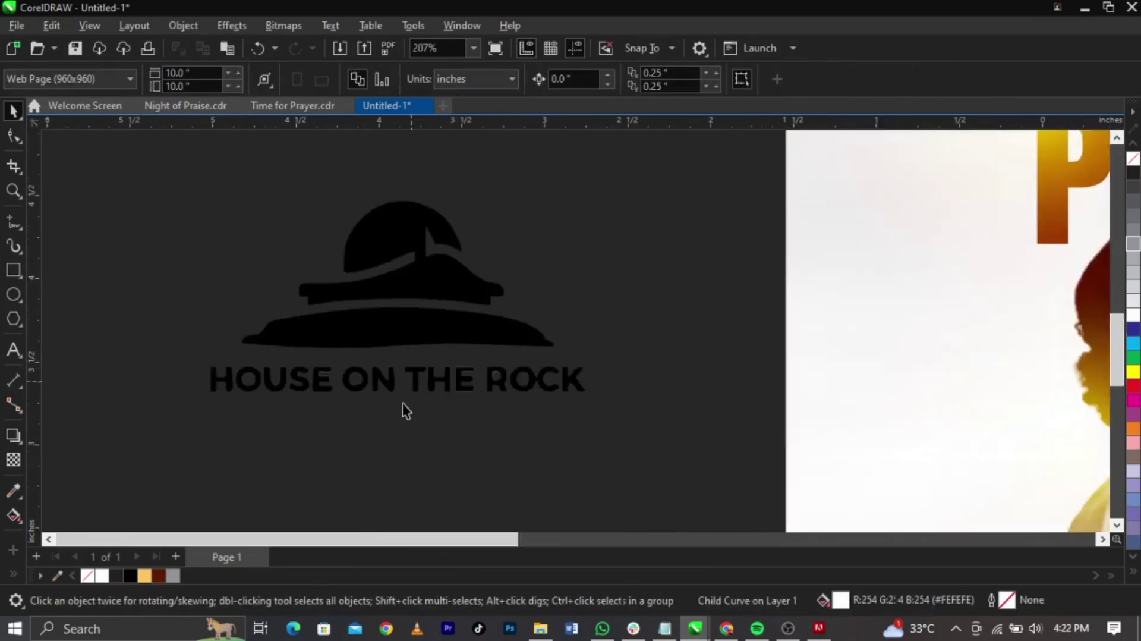
left_click(398, 369)
- Move the traced logo to the top of the flyer and shrink it to about a third
scroll(398, 369, "down", 2)
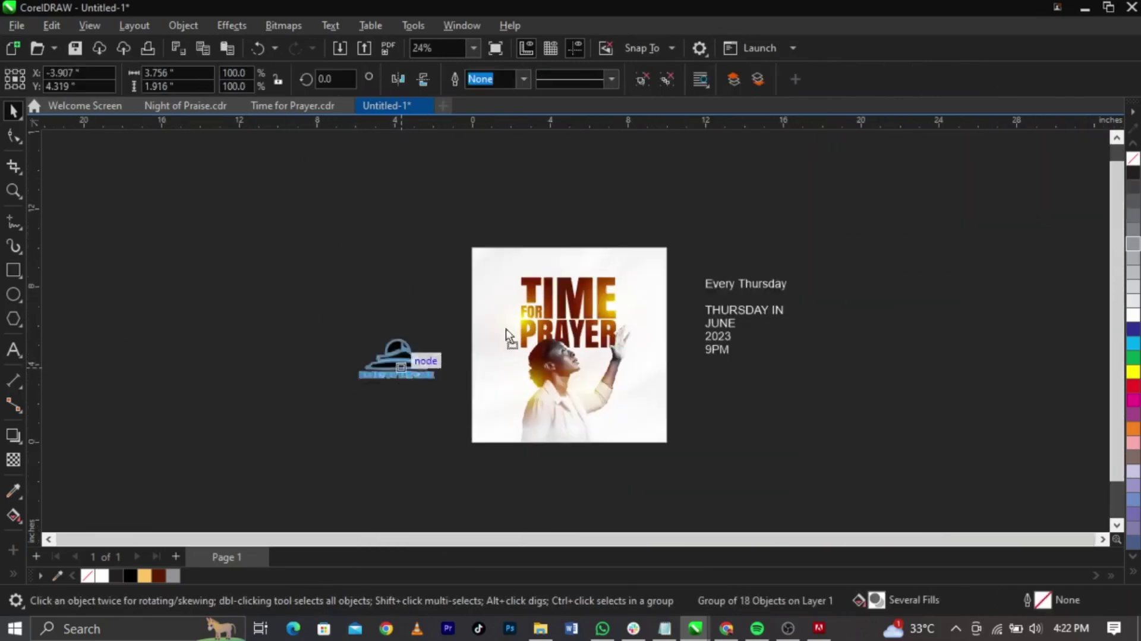
left_click_drag(398, 368, 579, 271)
scroll(580, 270, "up", 2)
scroll(580, 270, "up", 3)
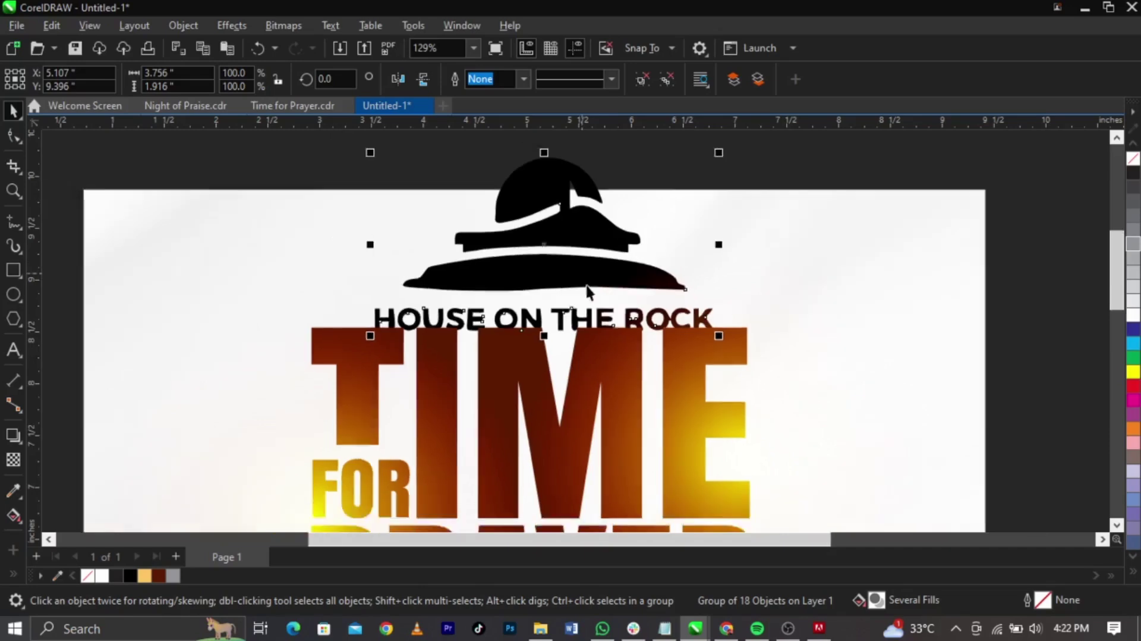
scroll(586, 275, "down", 3)
scroll(597, 285, "up", 2)
scroll(597, 285, "up", 1)
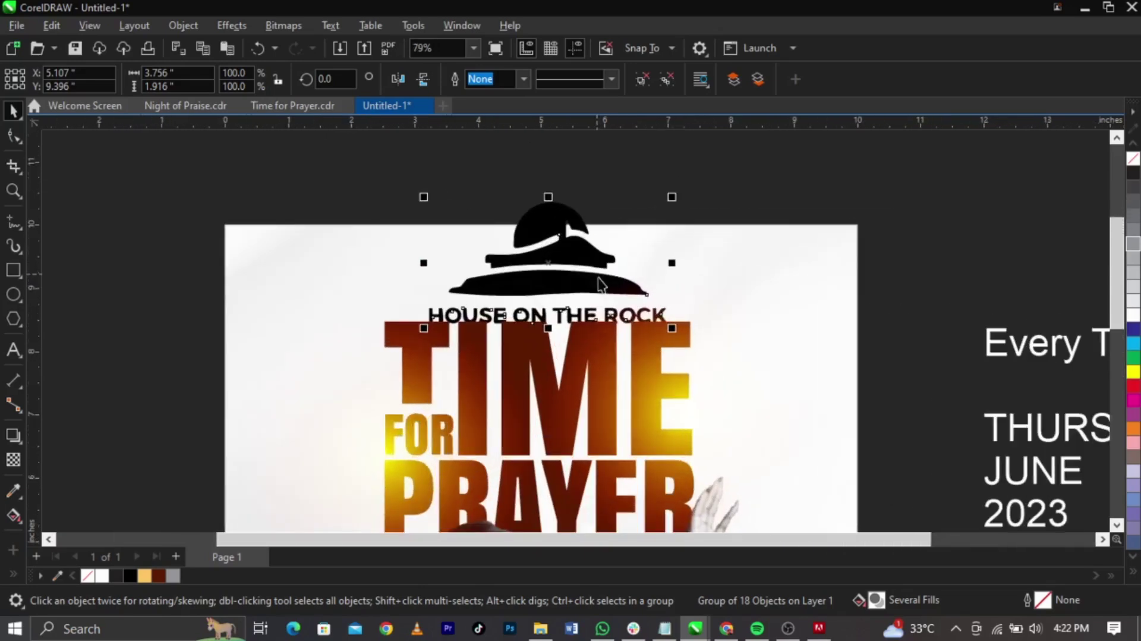
scroll(597, 284, "down", 1)
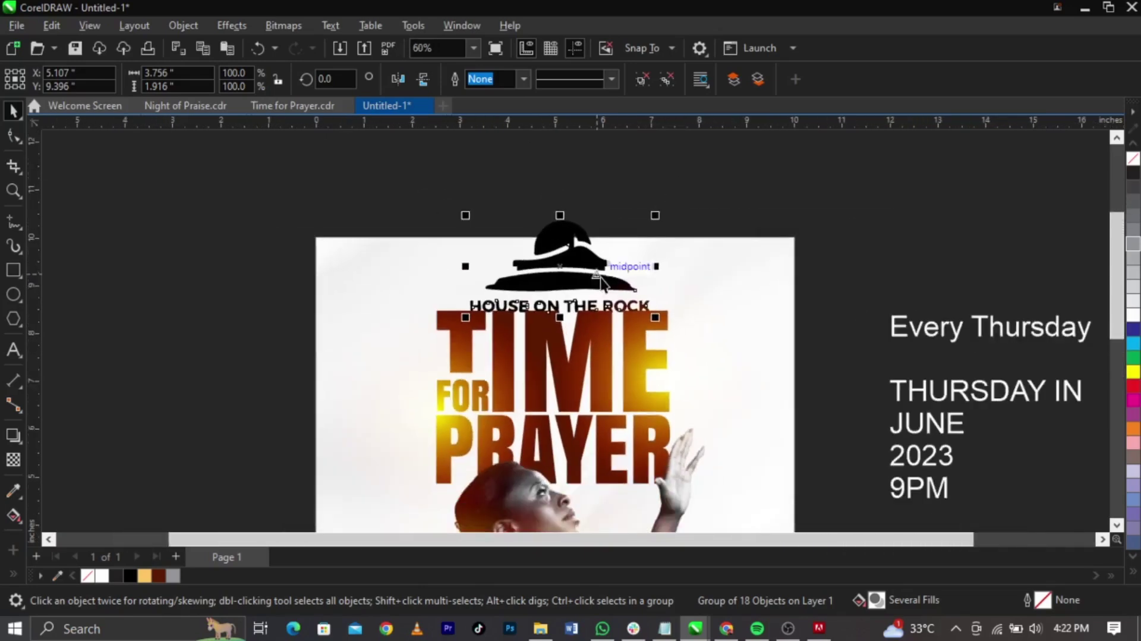
scroll(600, 284, "up", 2)
left_click_drag(736, 375, 621, 274)
- Select the logo group and zoom in on the logo area above the title
scroll(573, 189, "down", 4)
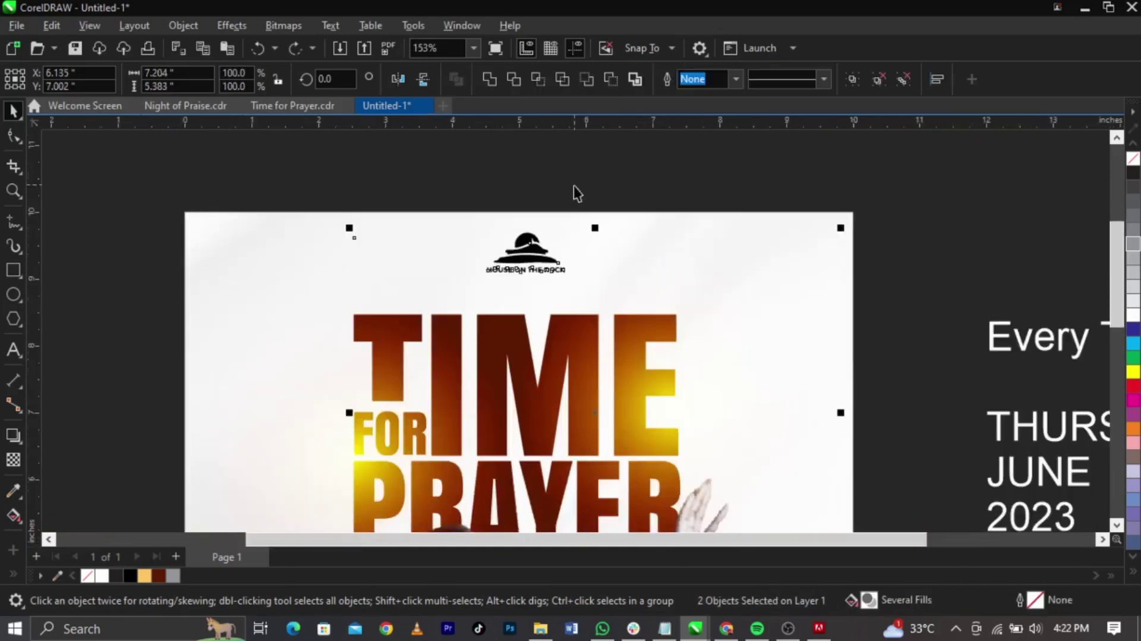
left_click(548, 221)
left_click(375, 212, "shift")
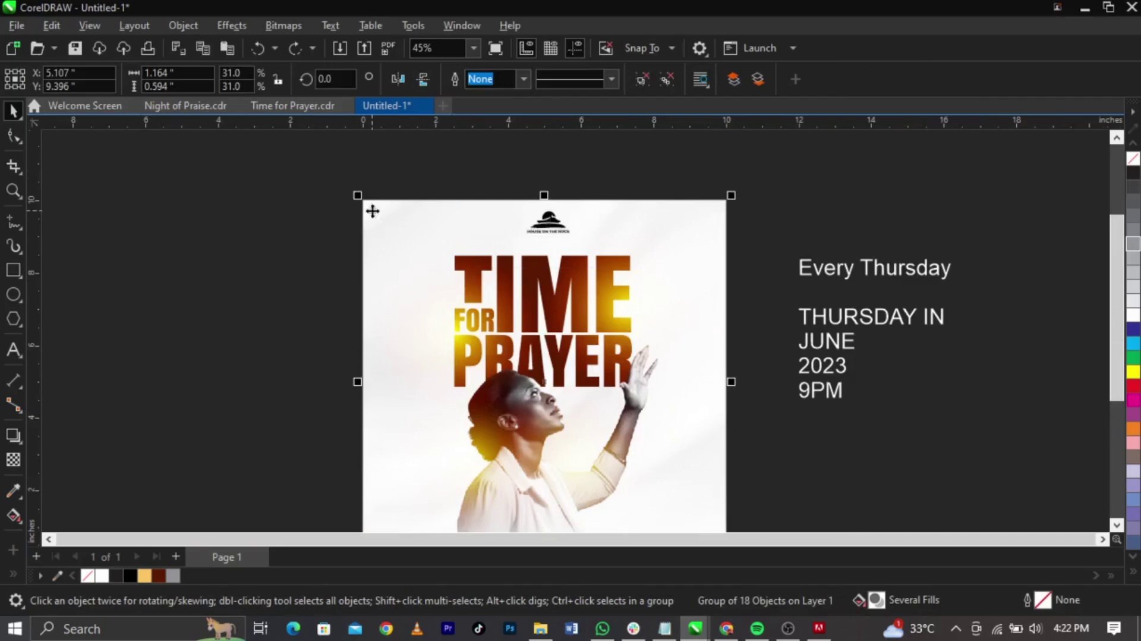
key("z")
left_click_drag(413, 143, 595, 321)
key("space")
scroll(607, 327, "up", 2)
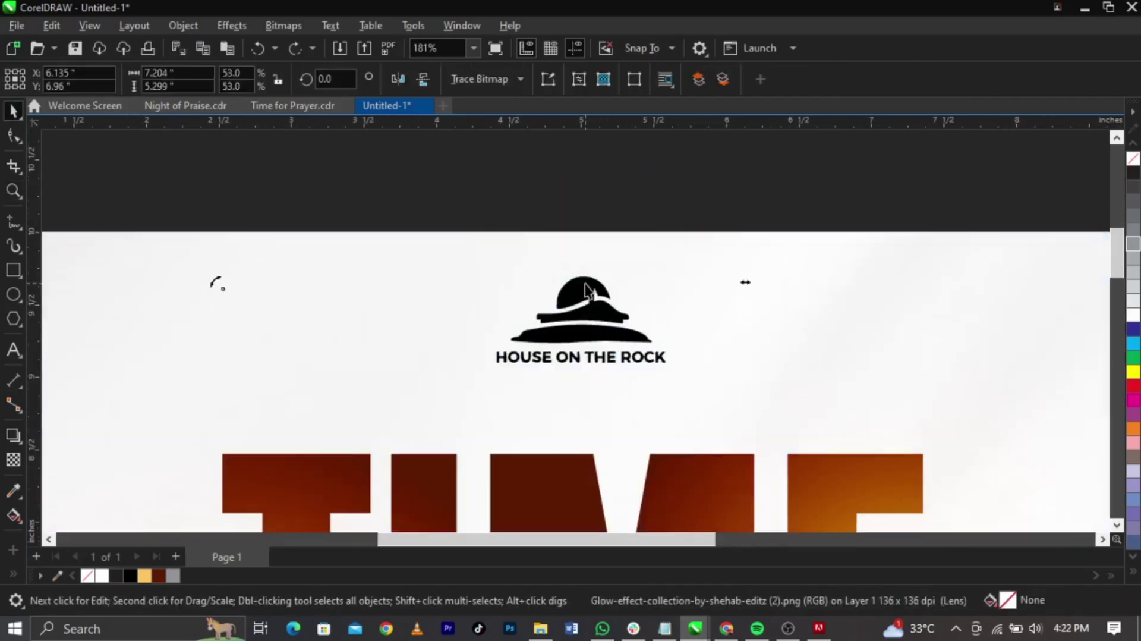
- Undo the stray glow move, then enlarge the logo slightly and centre it above TIME
key("ctrl+z")
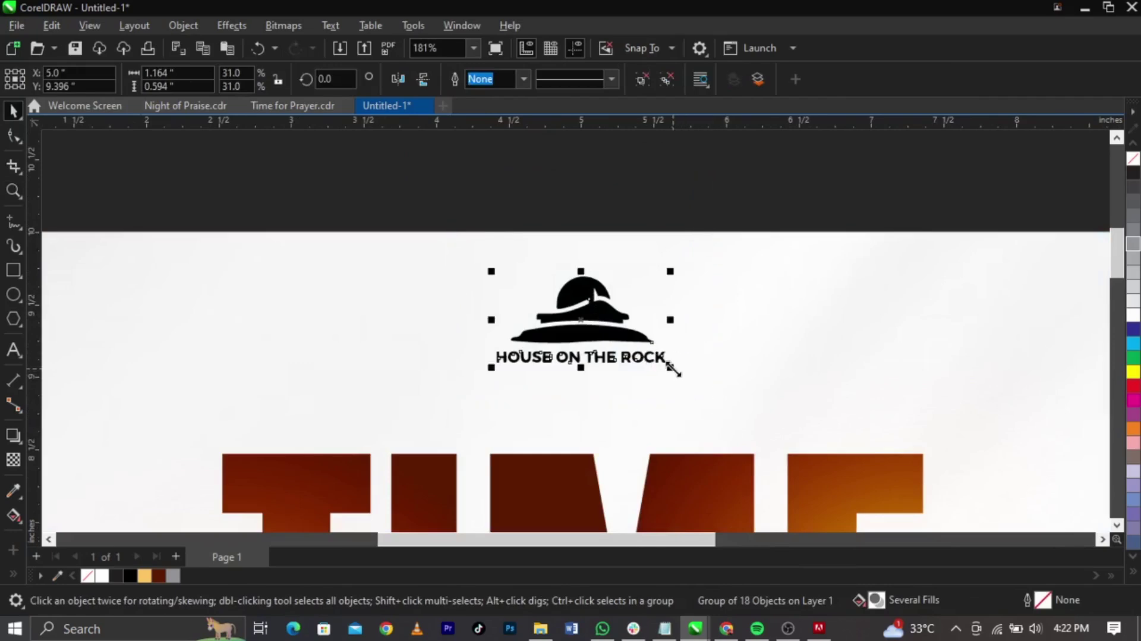
mouse_move(672, 366)
left_mouse_down()
mouse_move(683, 387)
mouse_move(683, 374)
left_mouse_up()
left_click_drag(633, 342, 633, 352)
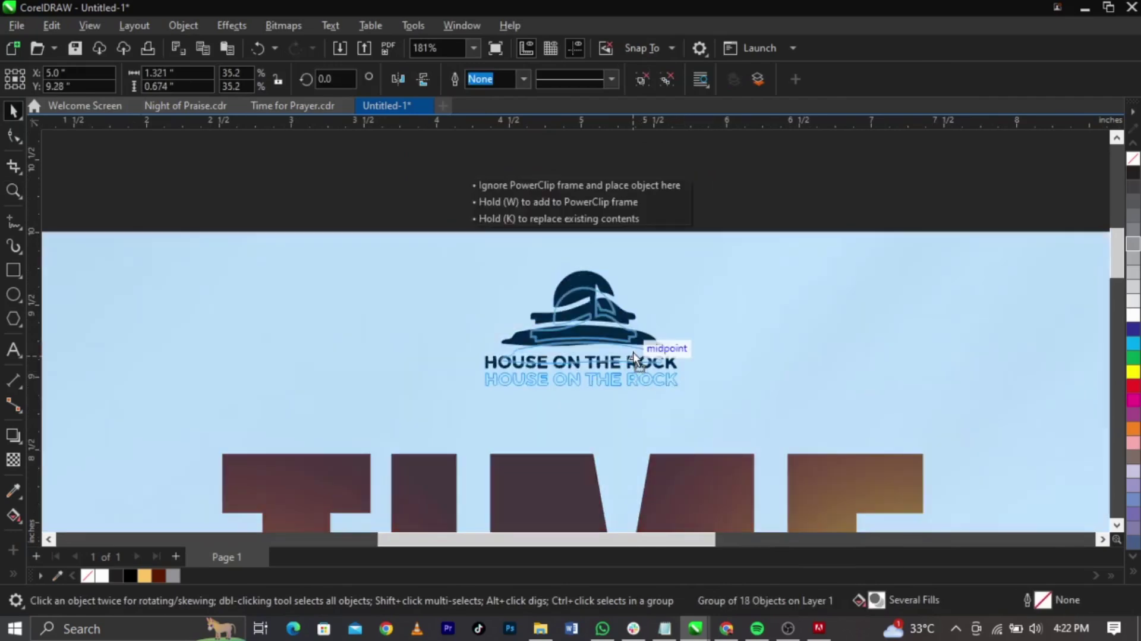
scroll(609, 271, "down", 5)
left_click(522, 172)
scroll(522, 172, "down", 2)
key("z")
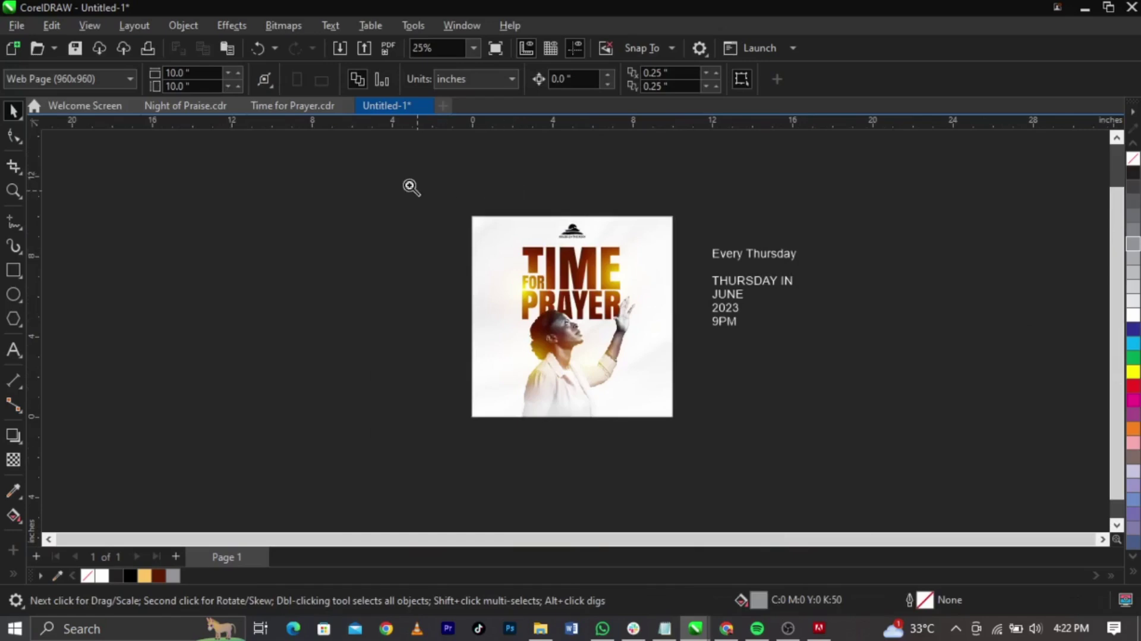
left_click_drag(408, 179, 739, 438)
- Cut the Every Thursday line out of the text block and paste it as separate text low on the image
key("space")
left_click(831, 253)
double_click(831, 254)
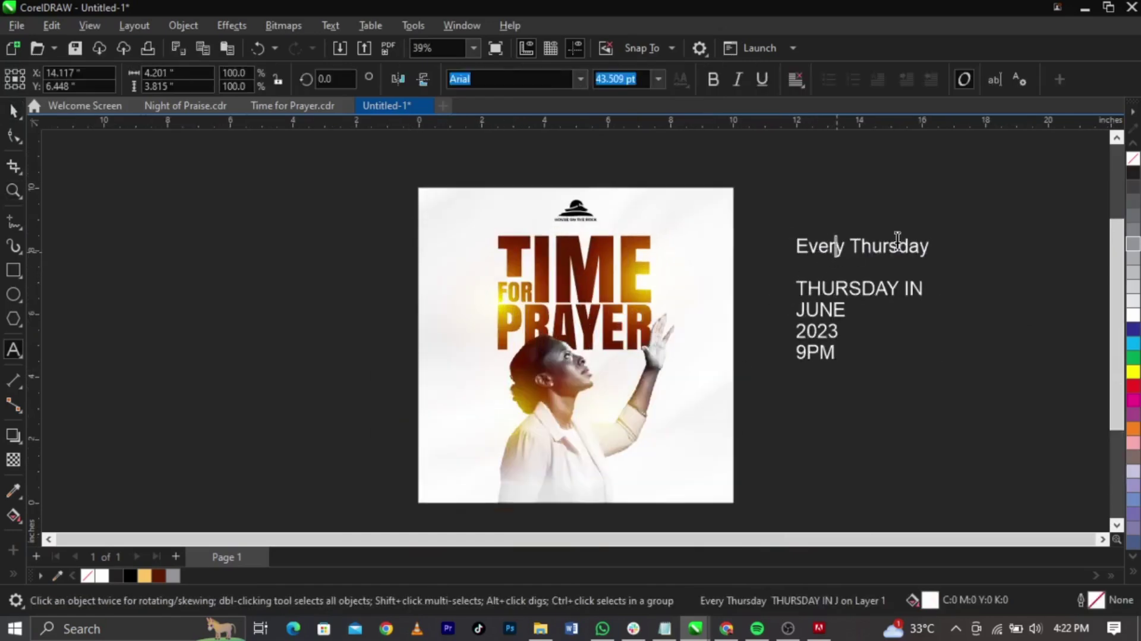
left_click_drag(932, 245, 737, 247)
key("ctrl+c")
key("BackSpace")
left_click(546, 458)
key("ctrl+v")
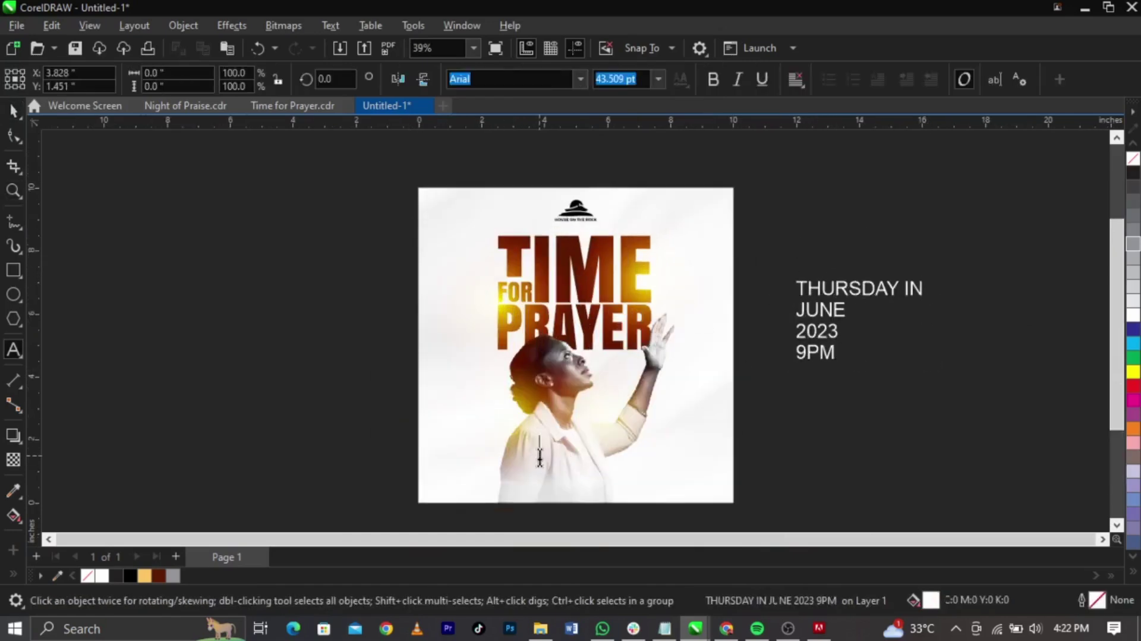
key("Escape")
- Zoom in on the new Every Thursday text and fill it black
key("z")
left_click_drag(420, 386, 784, 484)
key("space")
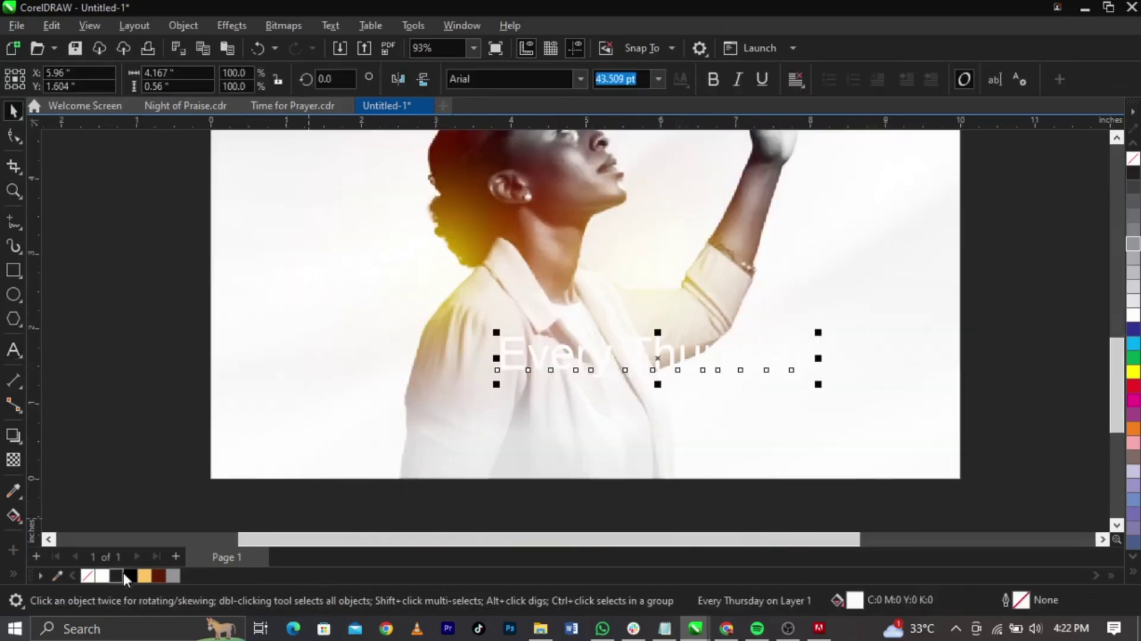
left_click(130, 576)
- Check the notes for the font name and set Every Thursday in Autograf
left_click(676, 629)
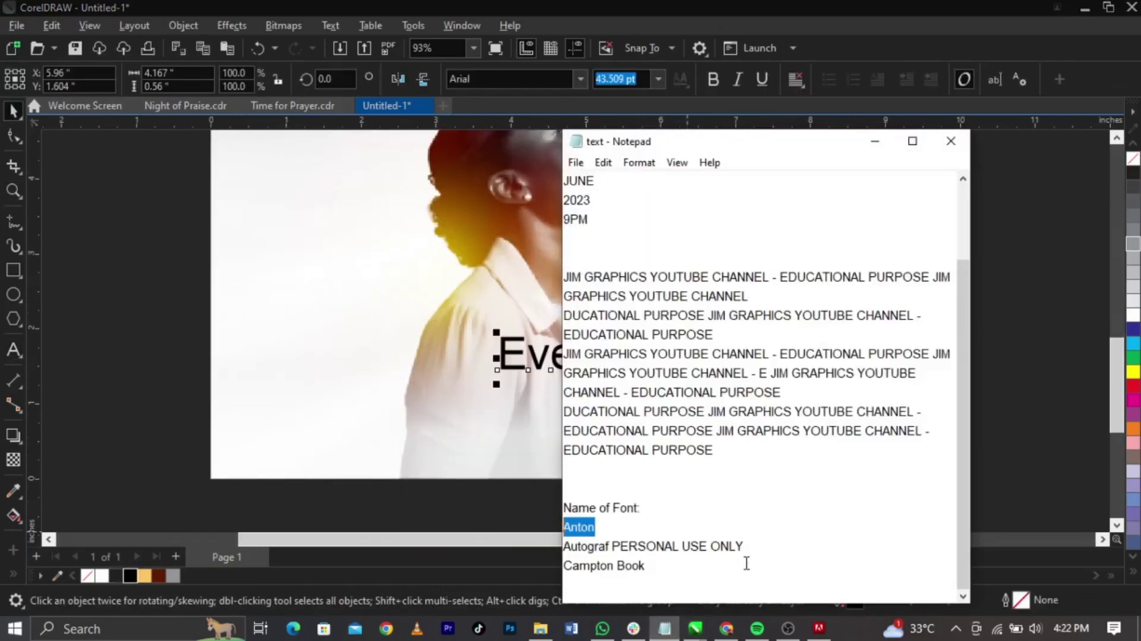
left_click(338, 427)
left_click(587, 254)
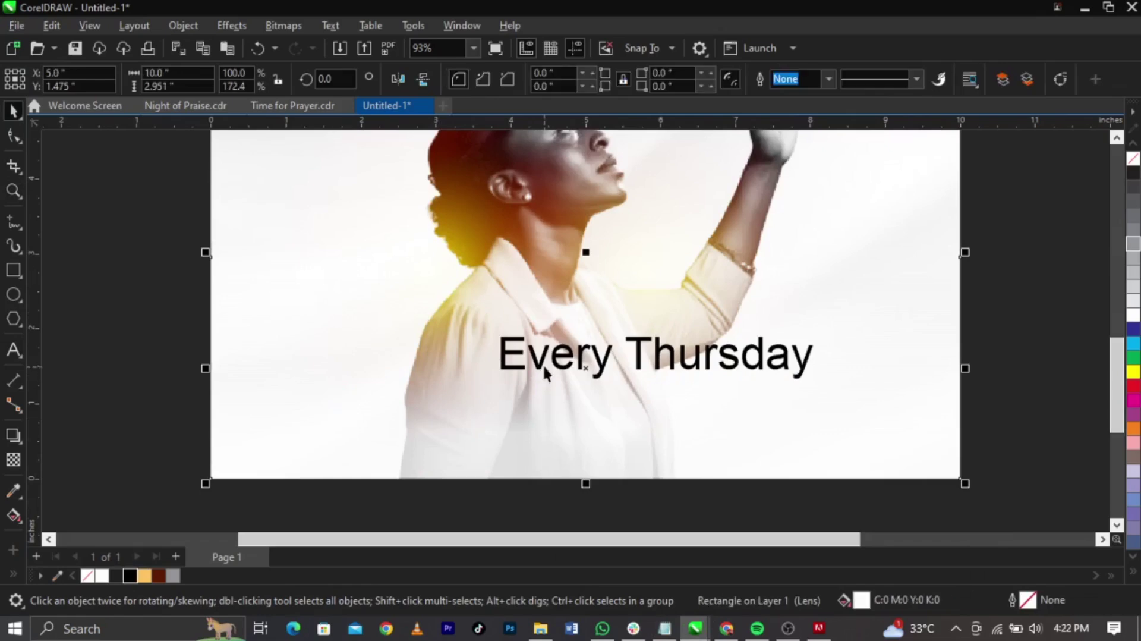
key("Tab")
left_click(532, 77)
type("Autograf PERSONAL USE Ol")
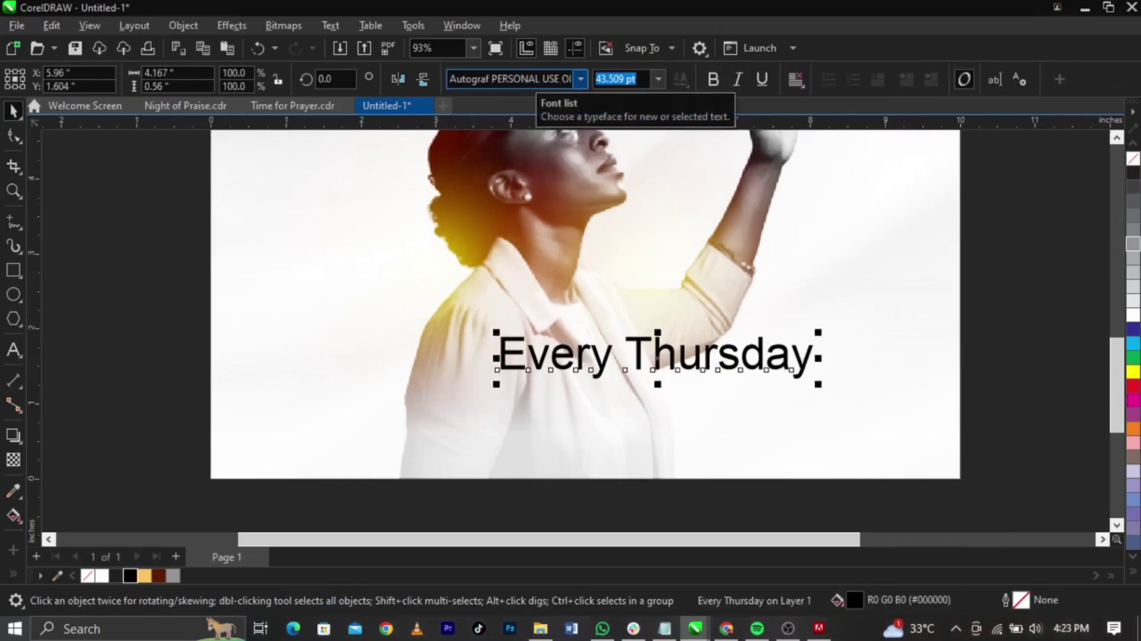
key("Return")
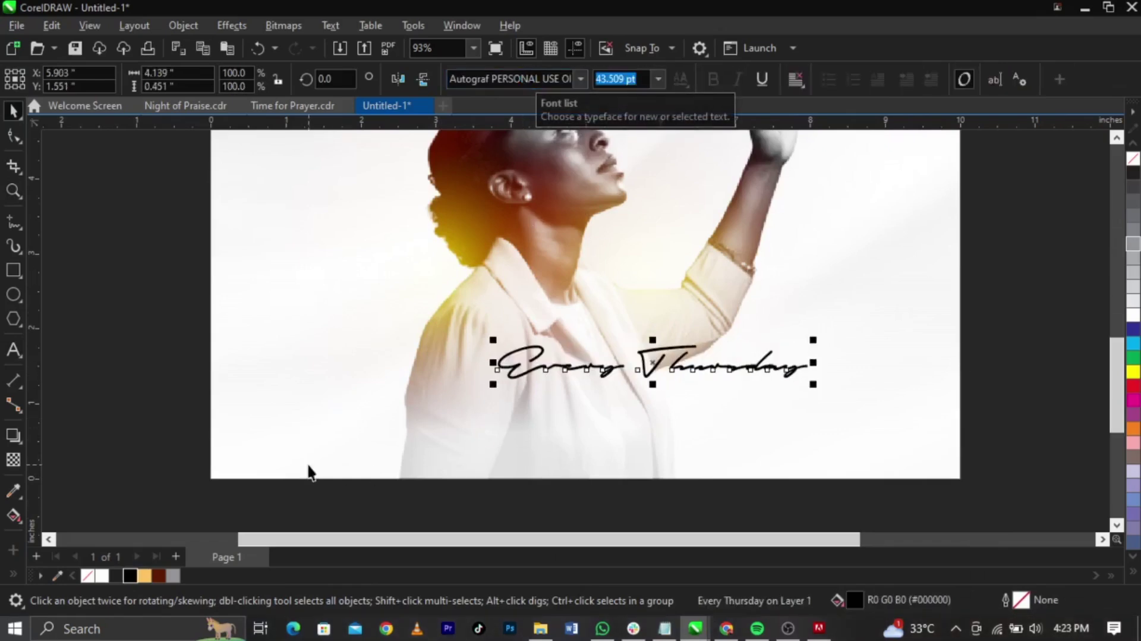
- Centre Every Thursday horizontally on the background, enlarge it, and move it lower
left_click(304, 464, "shift")
key("c")
left_click(173, 421)
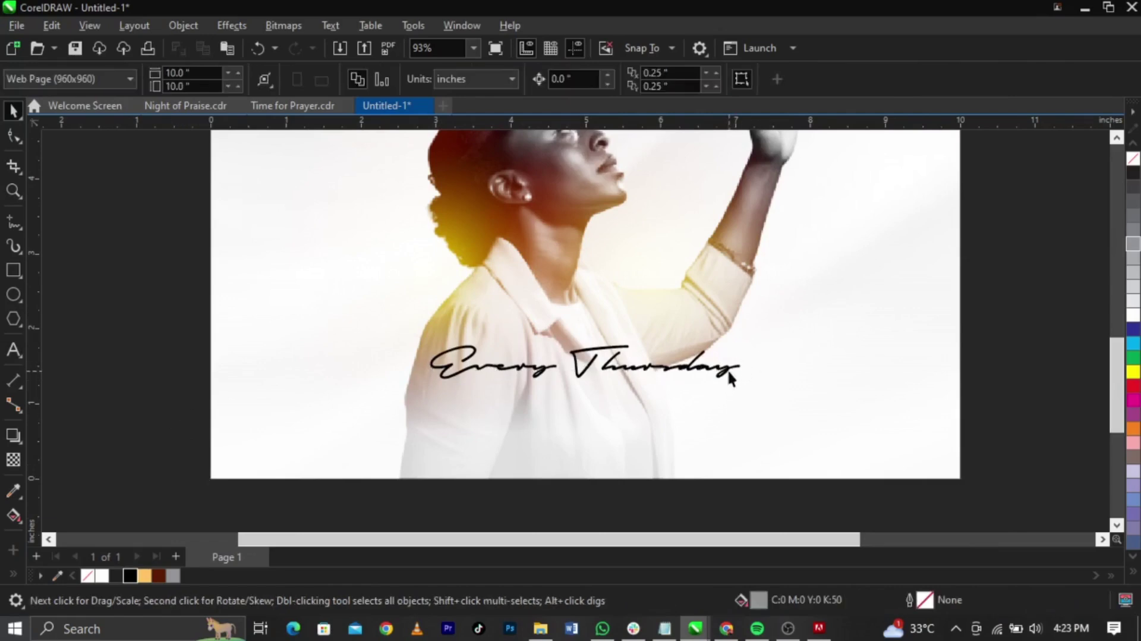
left_click(731, 378)
left_click_drag(746, 387, 817, 419)
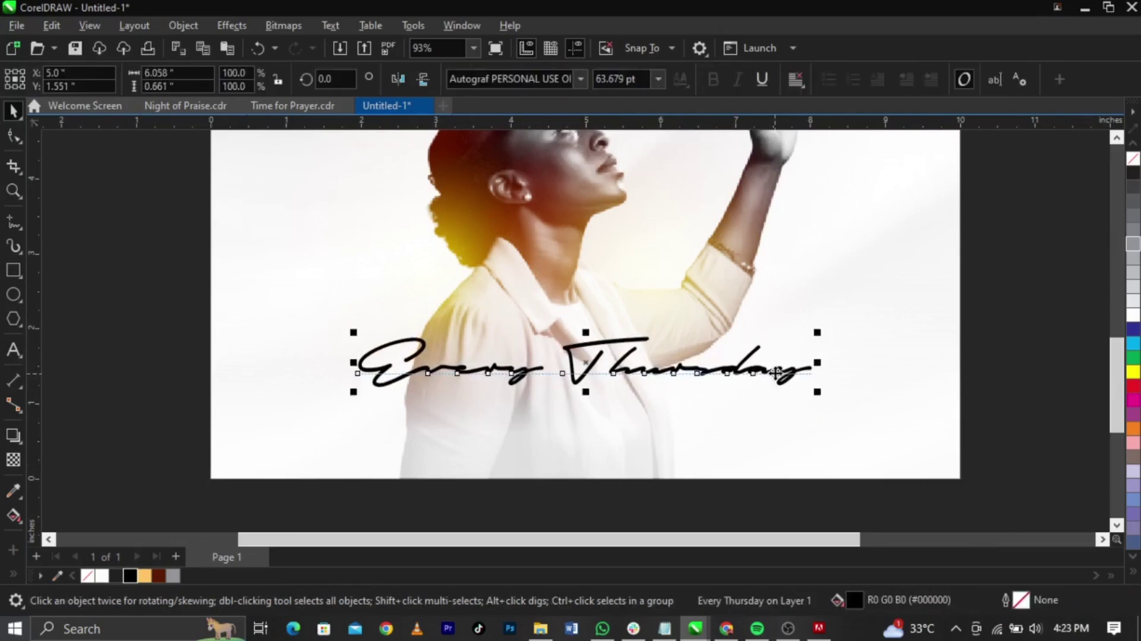
left_click_drag(775, 373, 776, 396)
- Re-centre Every Thursday on the page and mark the four JIM GRAPHICS filler paragraphs in the notes
left_click(951, 399, "shift")
key("Escape")
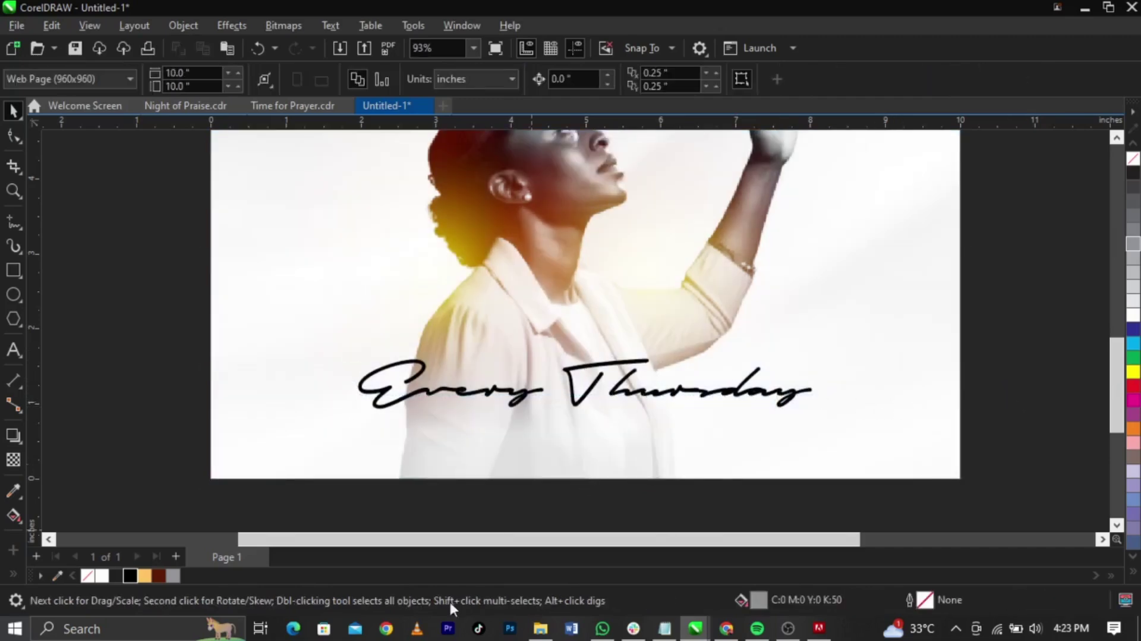
left_click(674, 634)
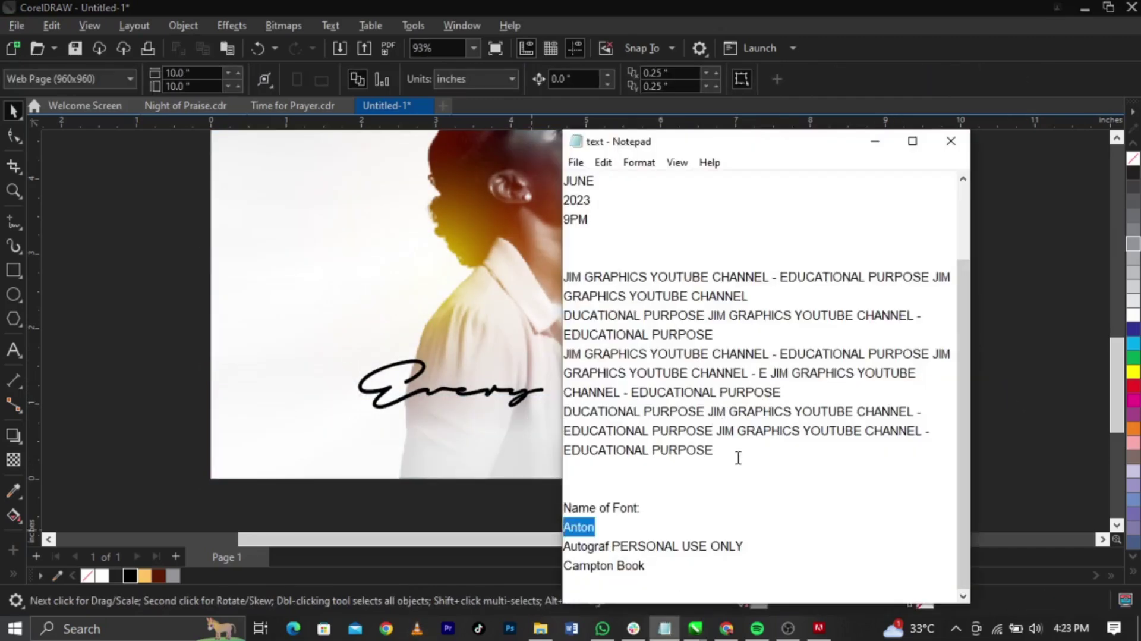
left_click_drag(738, 458, 537, 284)
- Paste the JIM GRAPHICS filler paragraphs as new text below Every Thursday
left_click(143, 373)
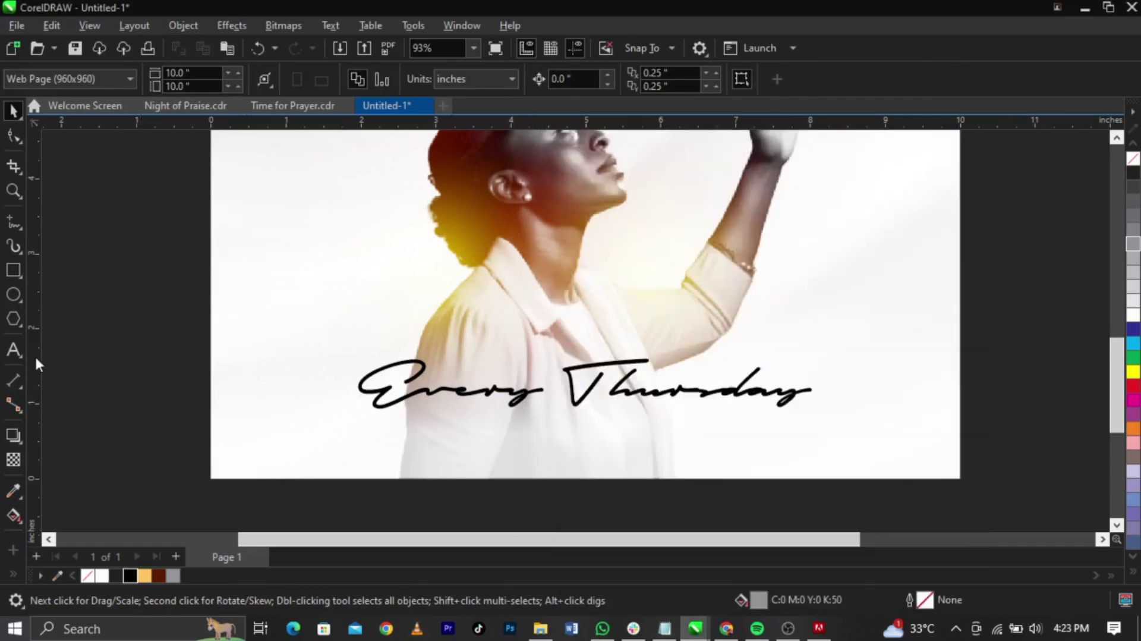
left_click(13, 350)
left_click(294, 443)
key("ctrl+v")
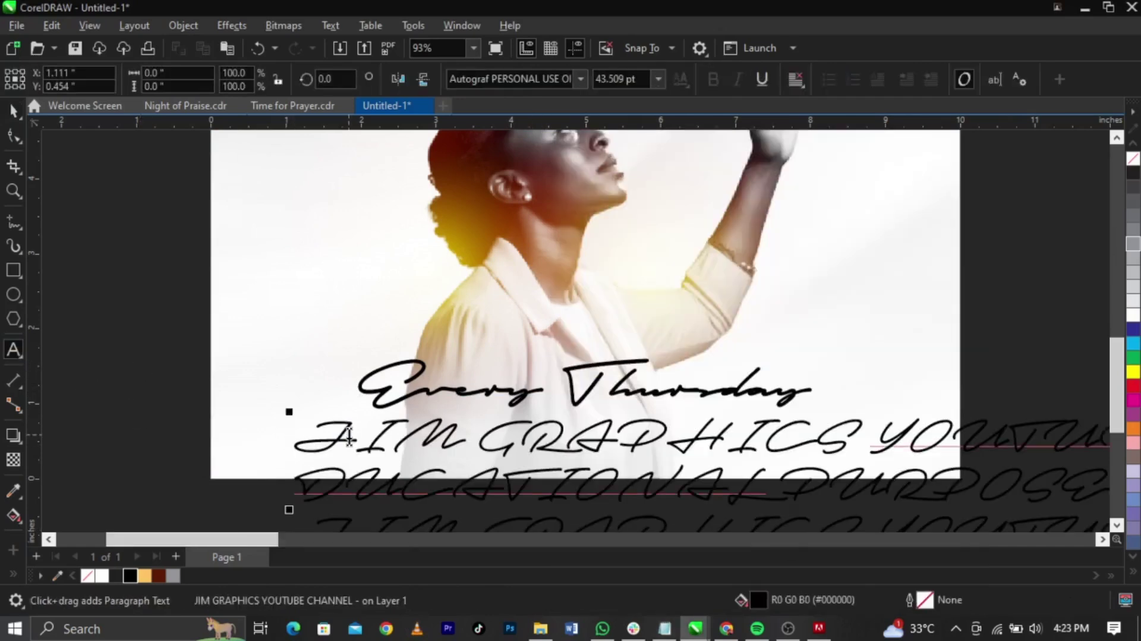
key("ctrl+space")
- Set the filler text to Campton Medium at 7 pt
type("Cam")
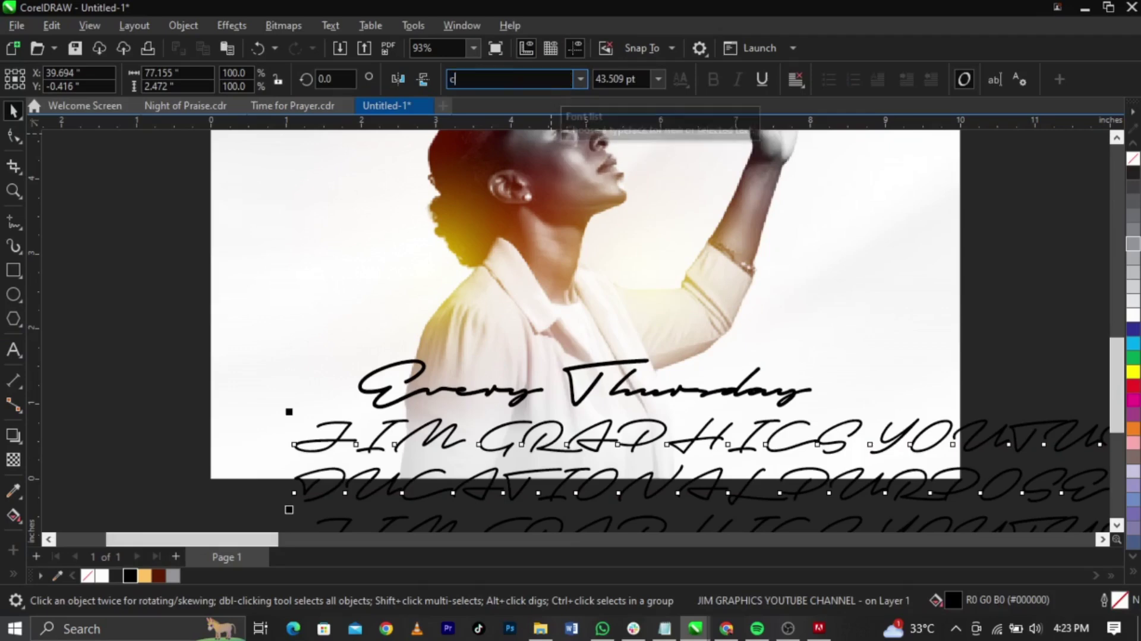
key("Return")
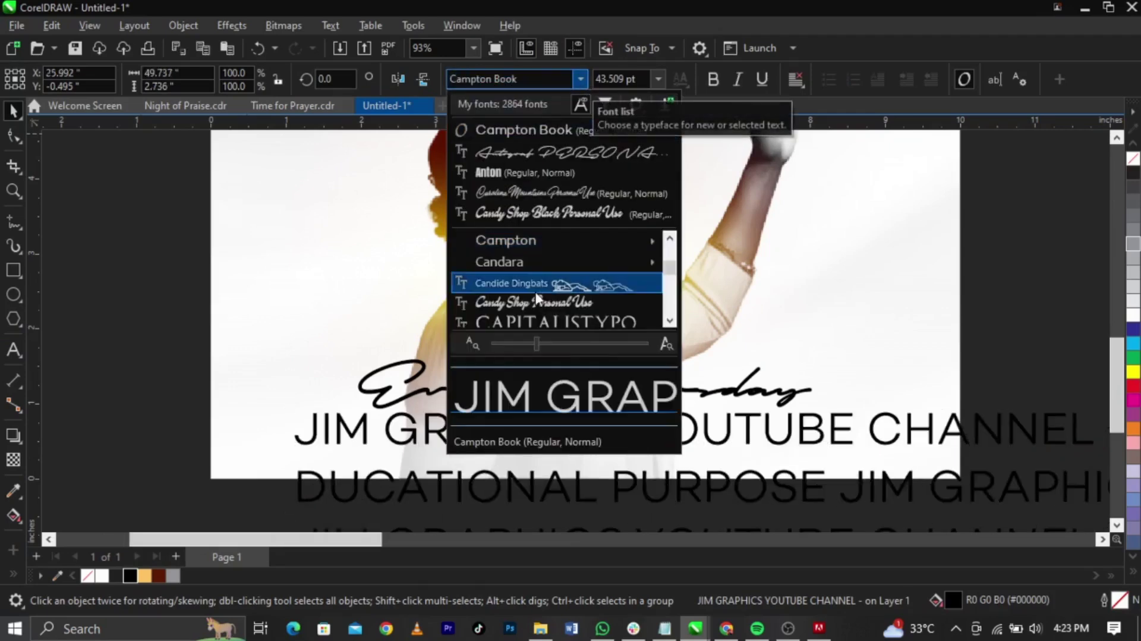
mouse_move(547, 244)
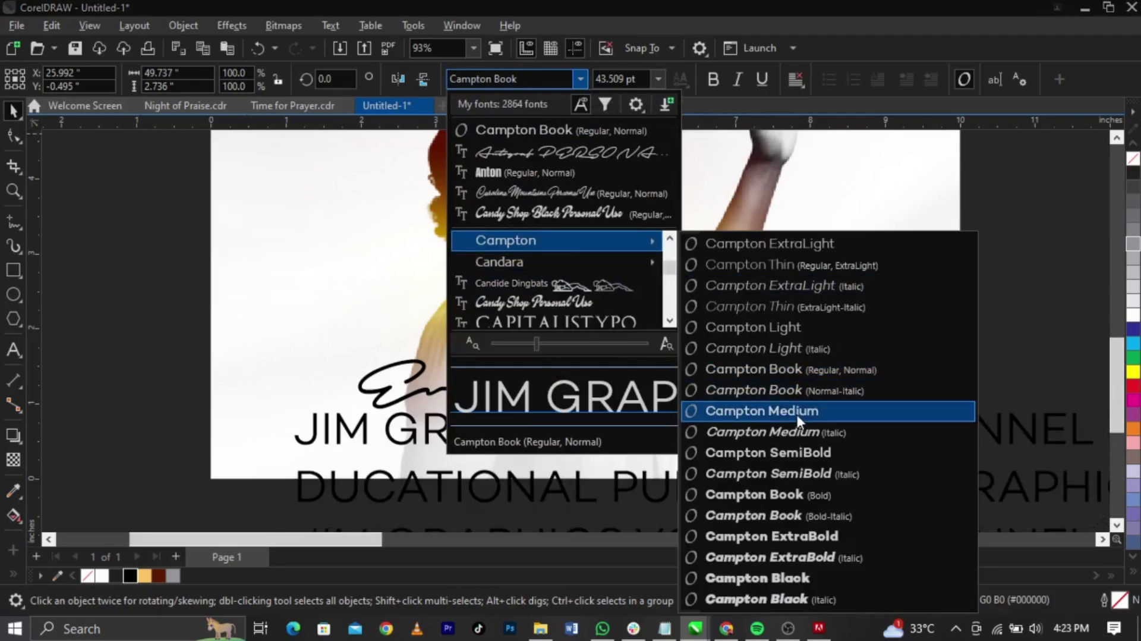
left_click(767, 410)
left_click(659, 83)
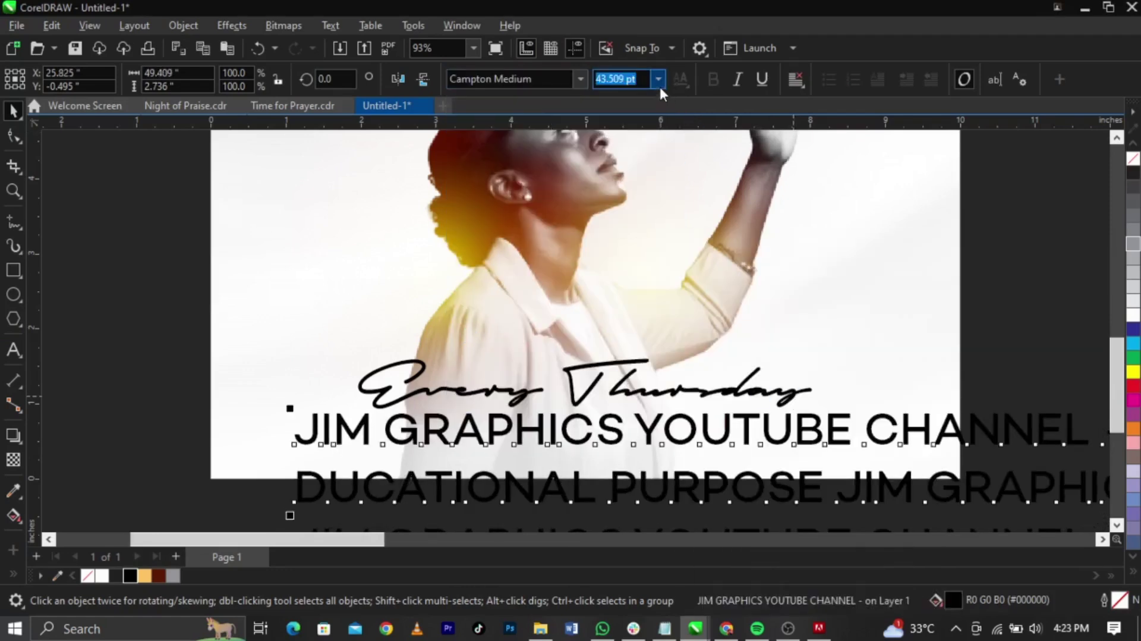
left_click(639, 119)
- Centre-align the filler lines, place them just under Every Thursday, shrink slightly, and centre on the page
scroll(434, 199, "down", 1)
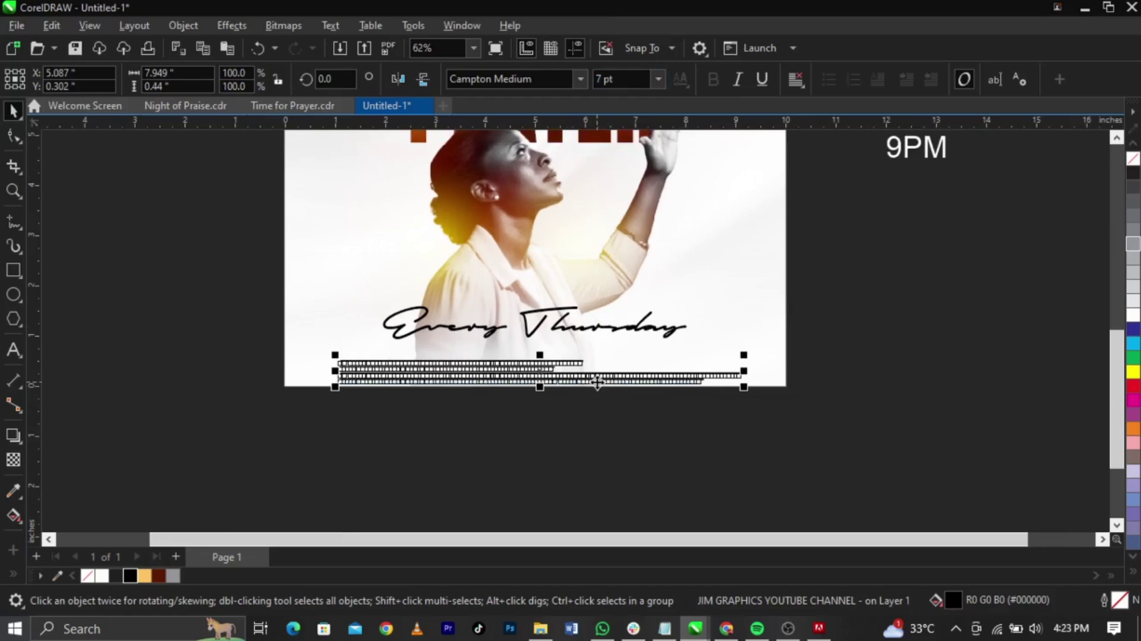
double_click(581, 364)
key("ctrl+e")
scroll(565, 364, "up", 3)
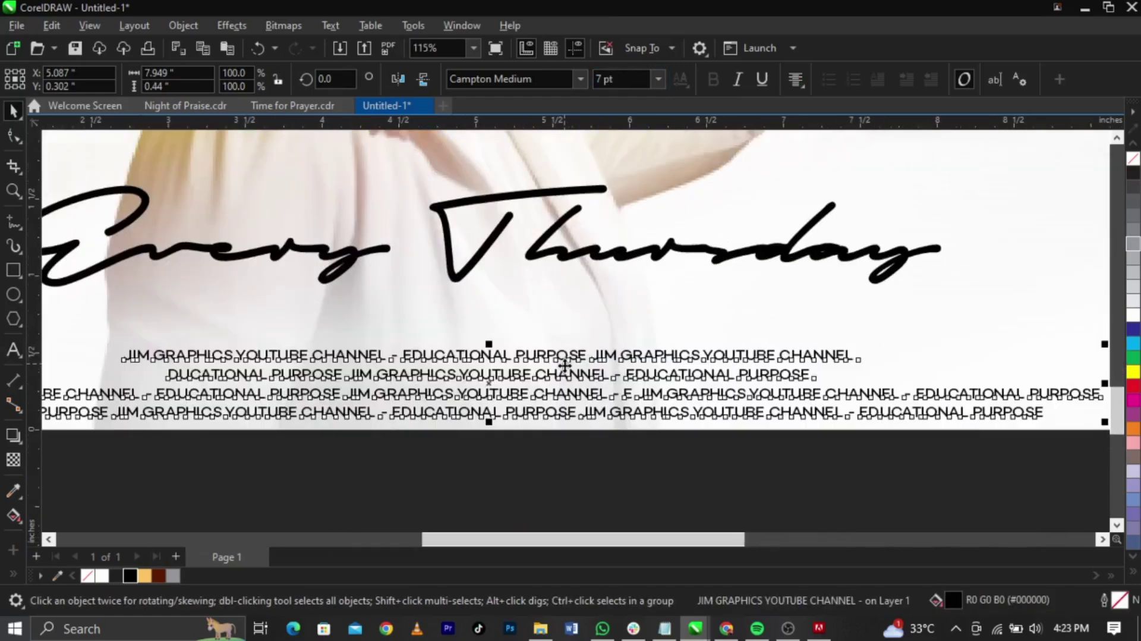
left_click_drag(564, 360, 537, 343)
scroll(536, 343, "down", 2)
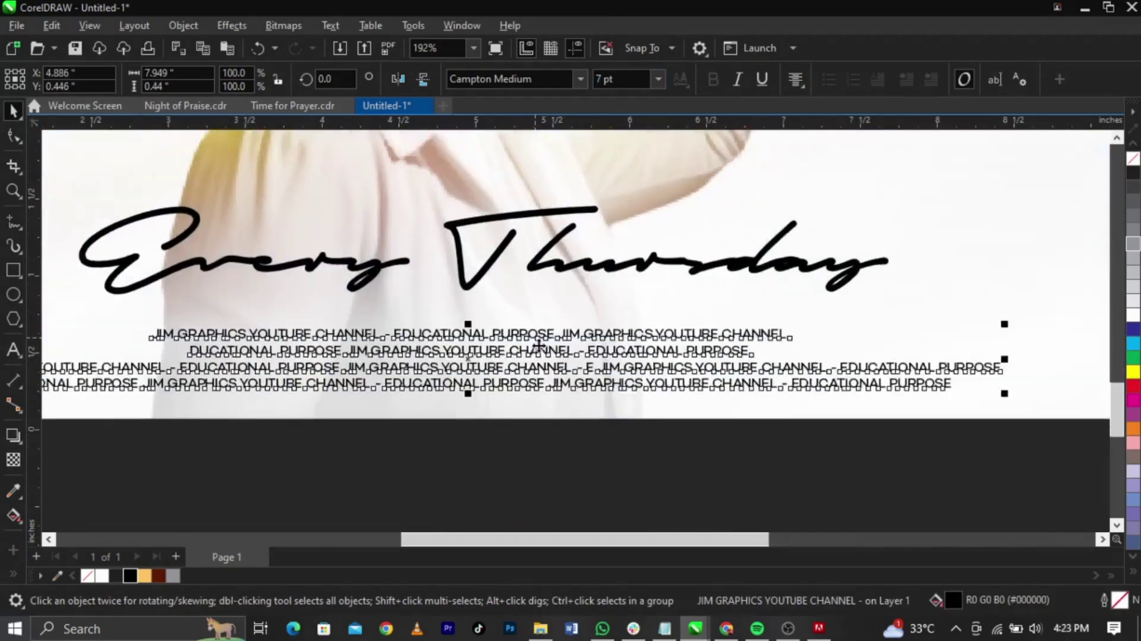
left_click_drag(864, 384, 834, 390)
left_click(864, 458)
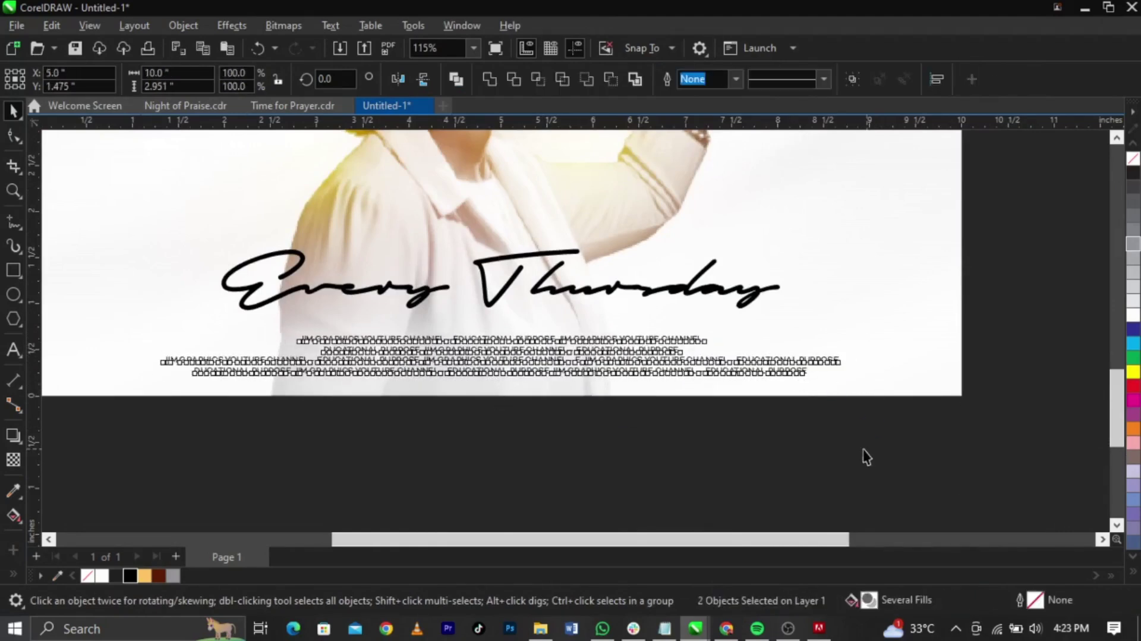
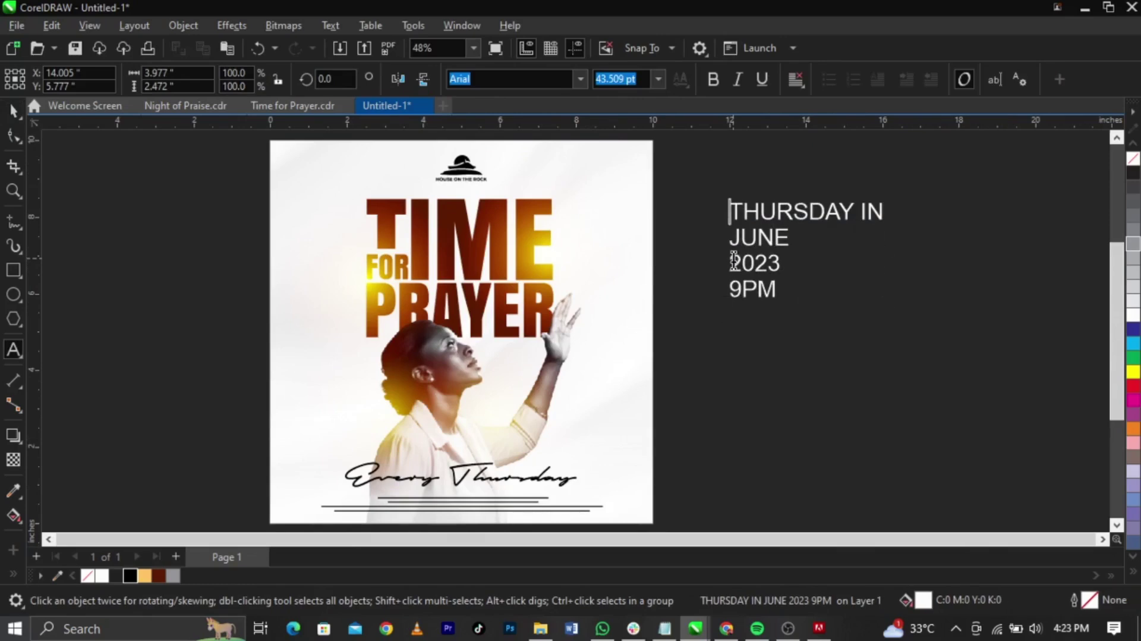
- Set the date text's font to Campton ExtraBold
key("Escape")
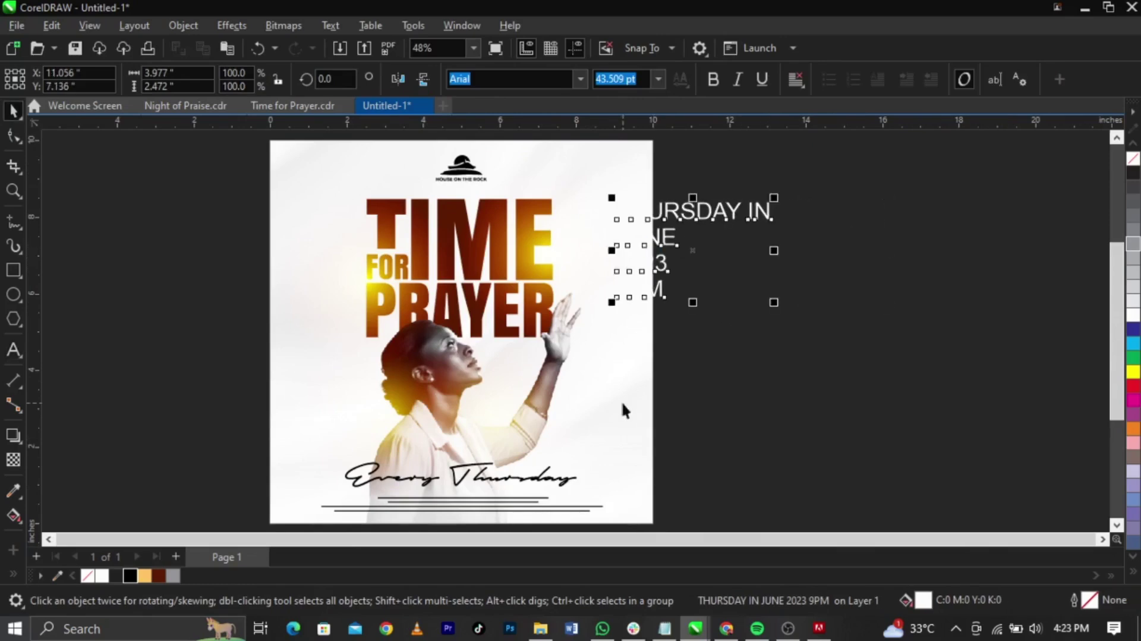
left_click(671, 630)
scroll(663, 348, "up", 2)
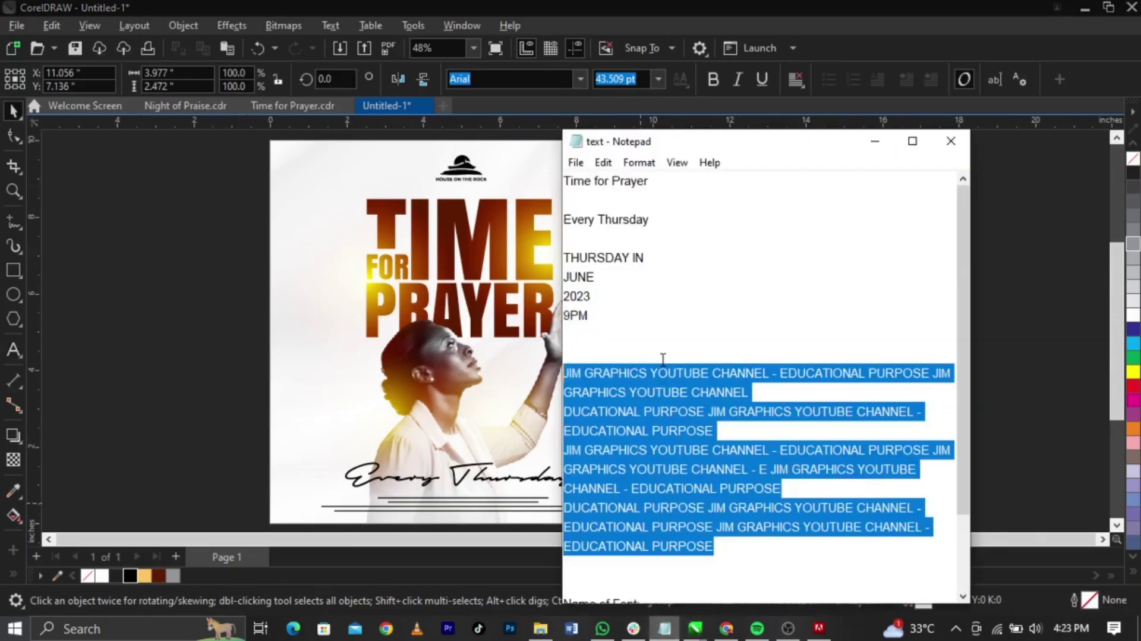
left_click(463, 358)
scroll(754, 216, "up", 2)
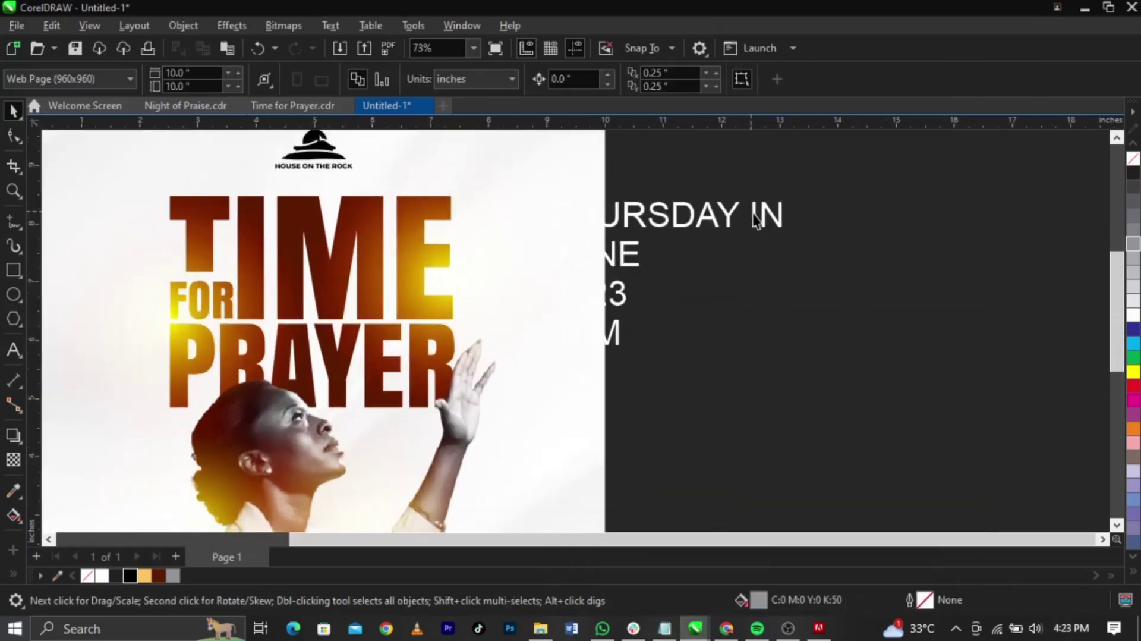
left_click(575, 82)
left_click(533, 153)
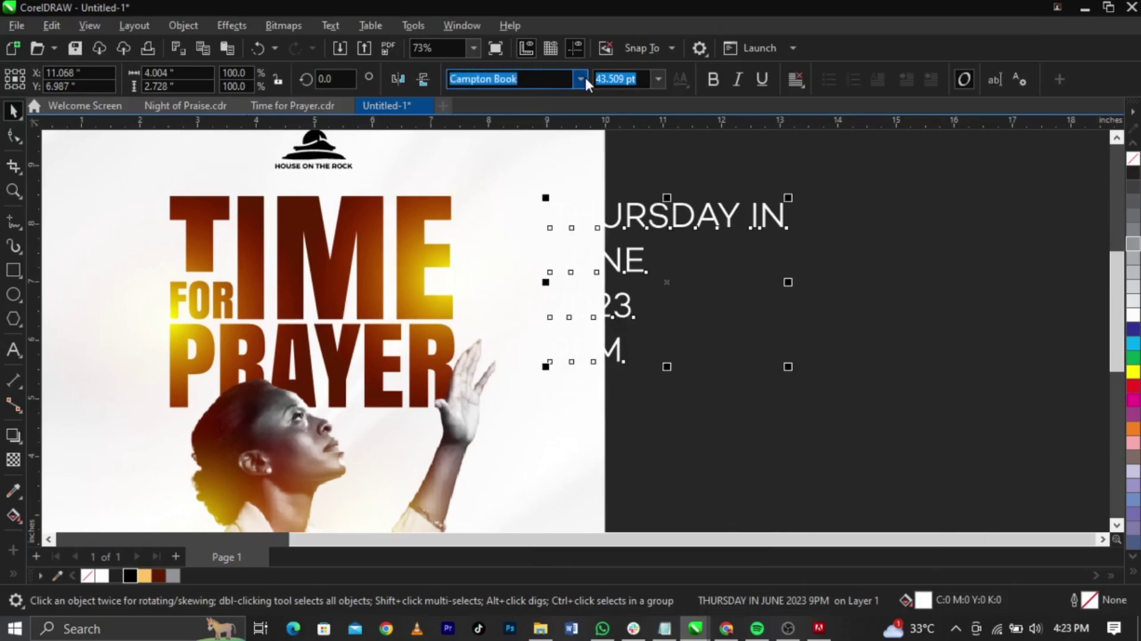
left_click(581, 79)
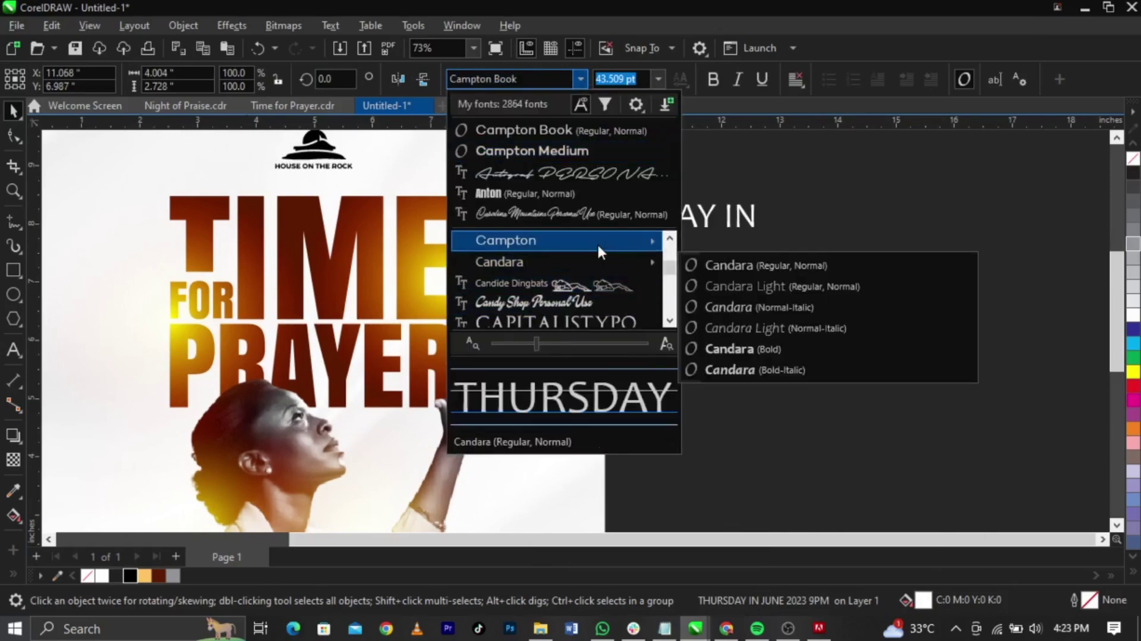
mouse_move(598, 242)
left_click(773, 536)
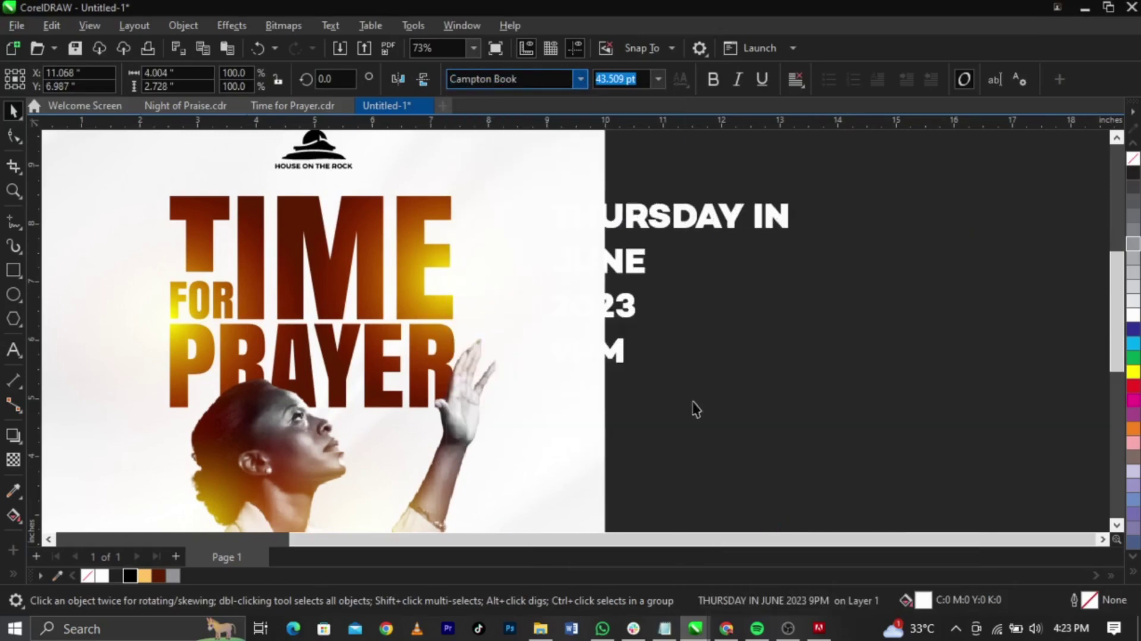
- Colour the date text dark brown, shrink it onto the flyer's right side, and zoom in on it
left_click(129, 577)
left_click_drag(790, 369, 597, 305)
left_click(601, 309)
left_click(159, 576)
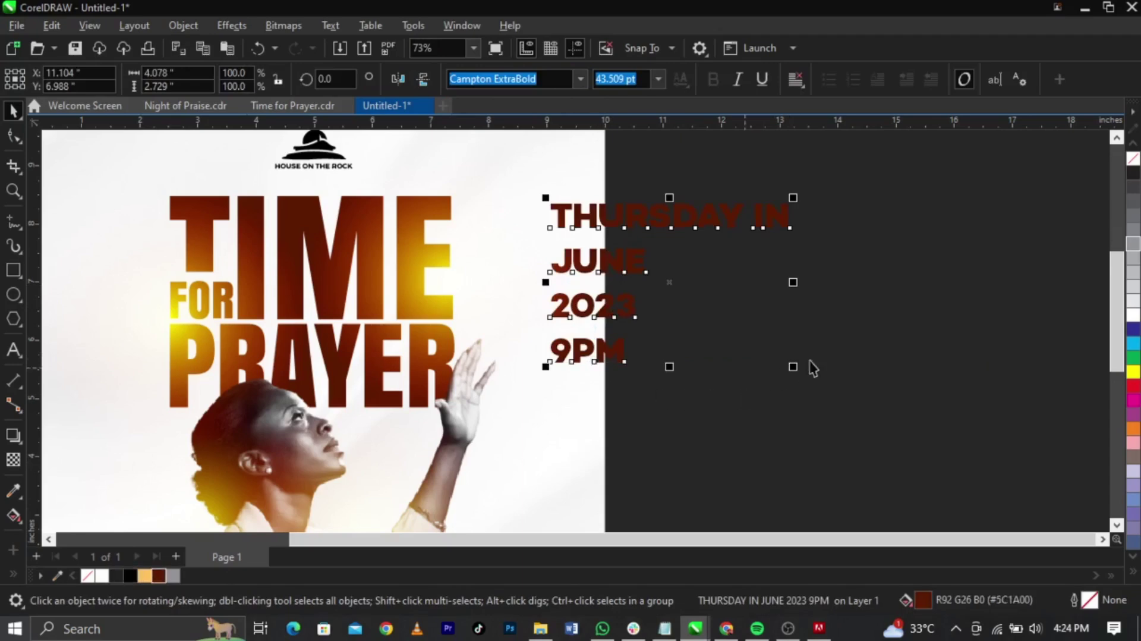
left_click_drag(794, 369, 546, 237)
key("z")
left_click_drag(400, 183, 694, 315)
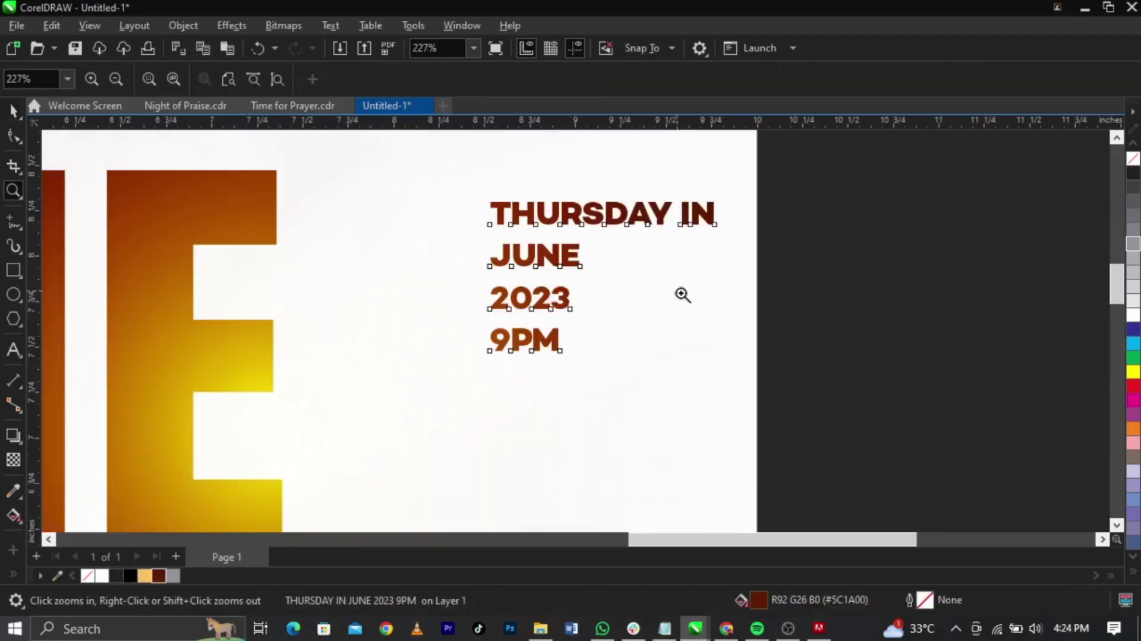
- Break the date block into separate lines with Ctrl+K
key("space")
key("ctrl+k")
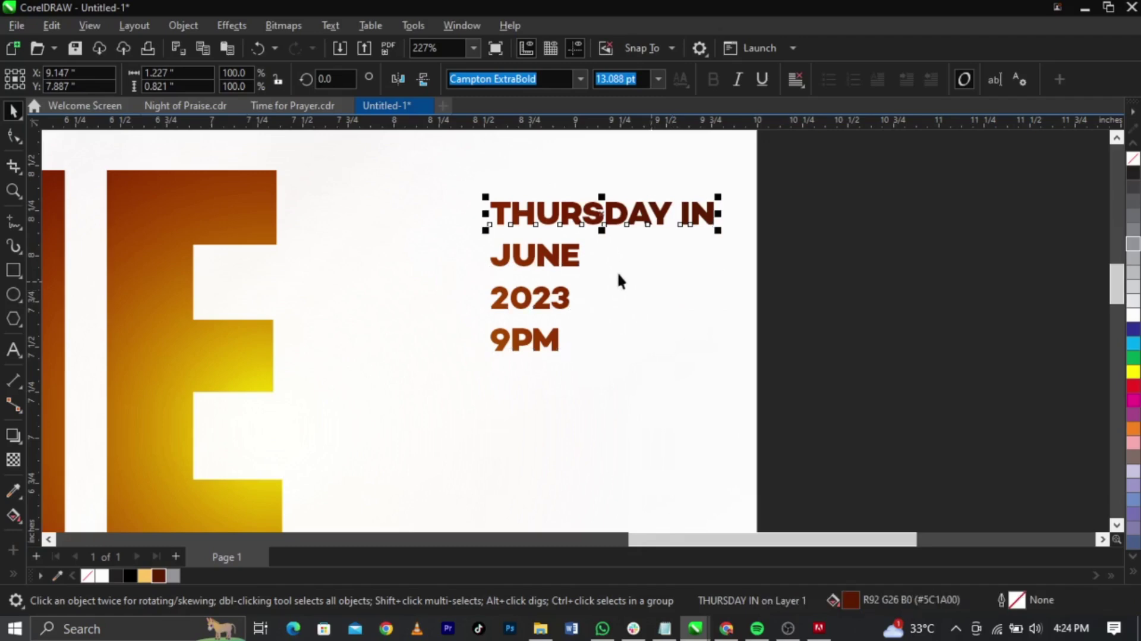
scroll(618, 271, "up", 3)
left_click_drag(517, 312, 516, 280)
left_click_drag(928, 485, 275, 48)
left_click(477, 315)
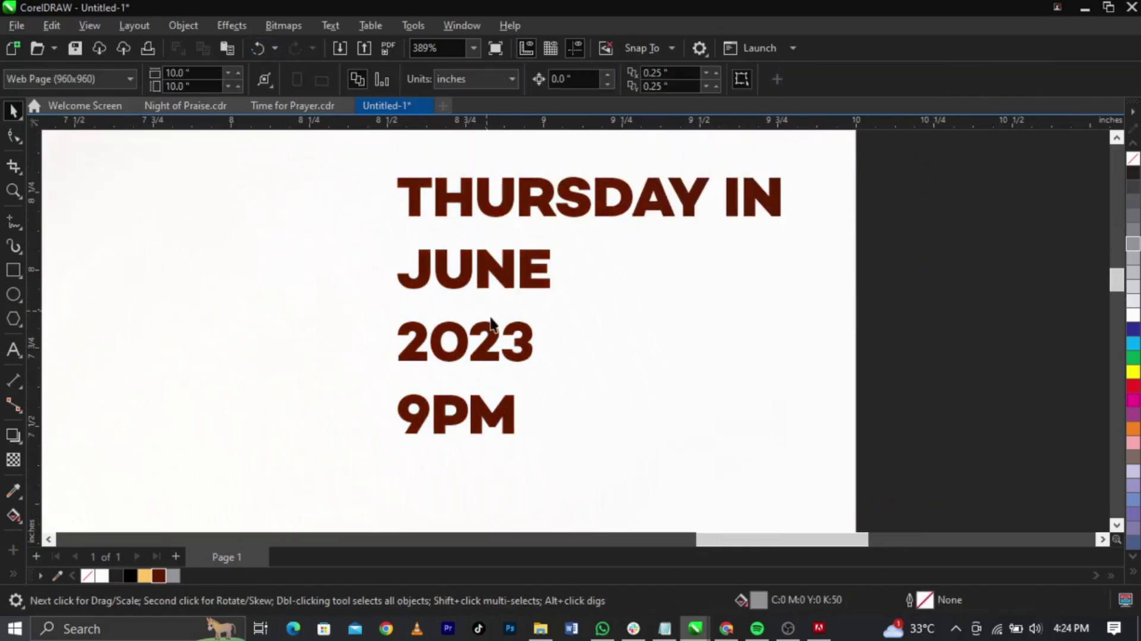
- Move 2023 directly under JUNE and enlarge it slightly
left_click_drag(493, 329, 493, 301)
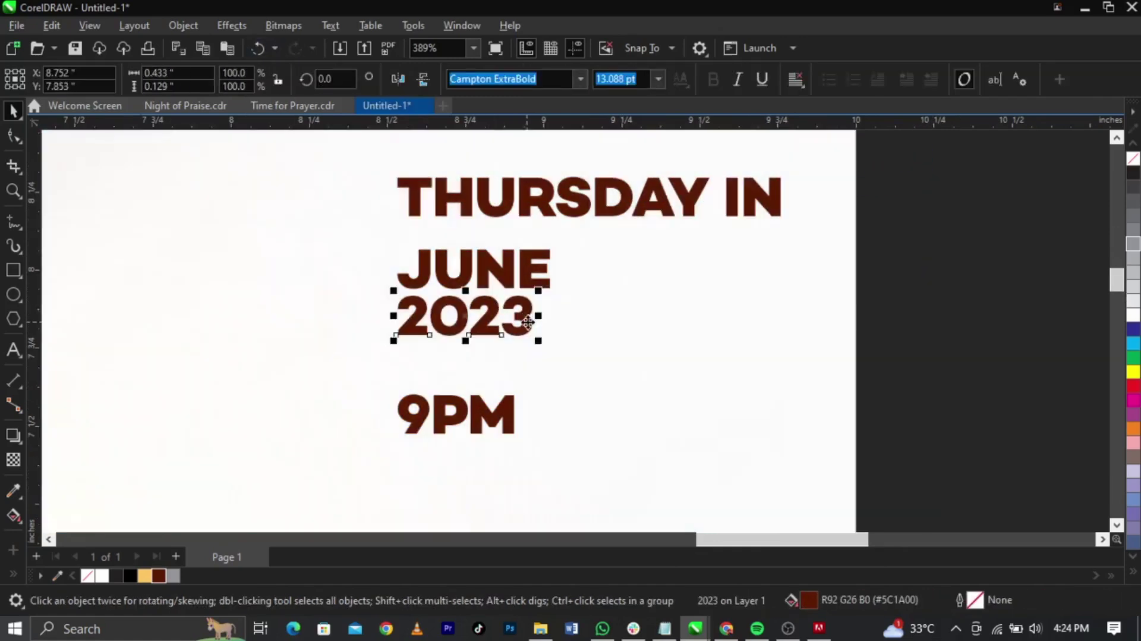
scroll(527, 323, "up", 2)
left_click_drag(541, 349, 578, 380)
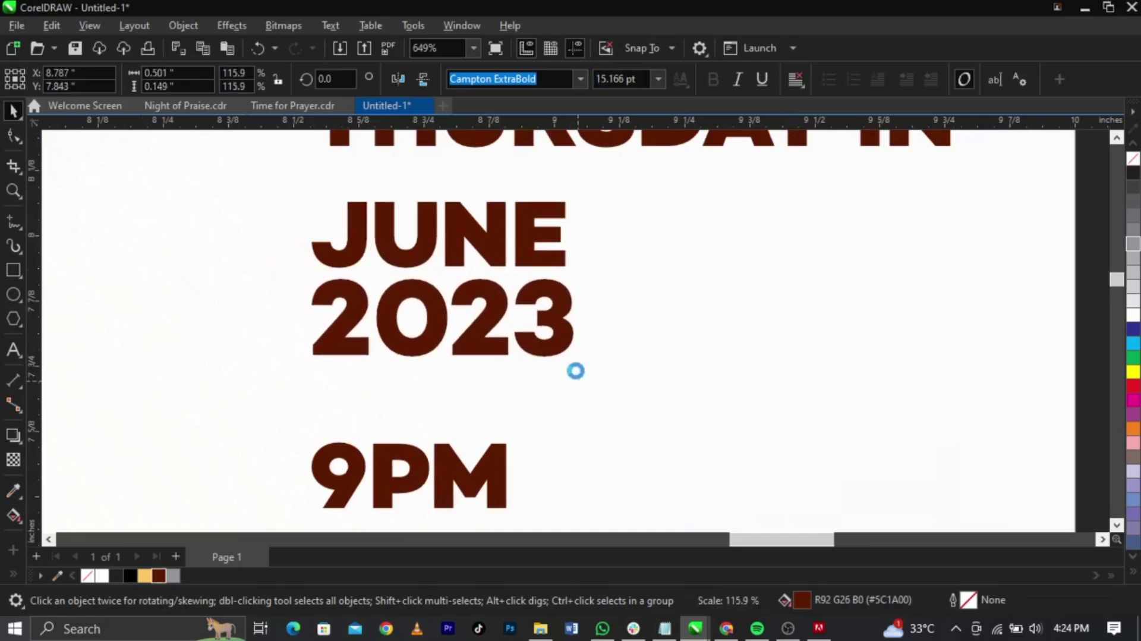
mouse_move(570, 340)
left_mouse_down()
mouse_move(576, 349)
mouse_move(572, 337)
left_mouse_up()
scroll(517, 369, "down", 1)
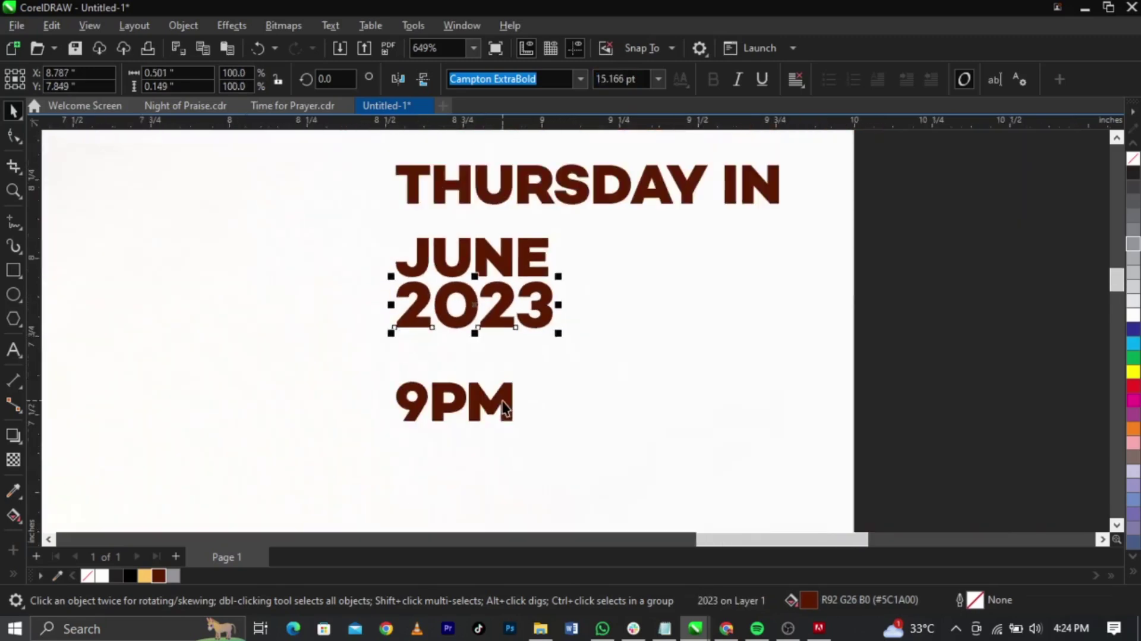
scroll(494, 440, "up", 1)
- Move 9PM up below 2023 and enlarge it to match 2023
left_click_drag(478, 409, 510, 310)
left_click(519, 288, "shift")
left_click(505, 362)
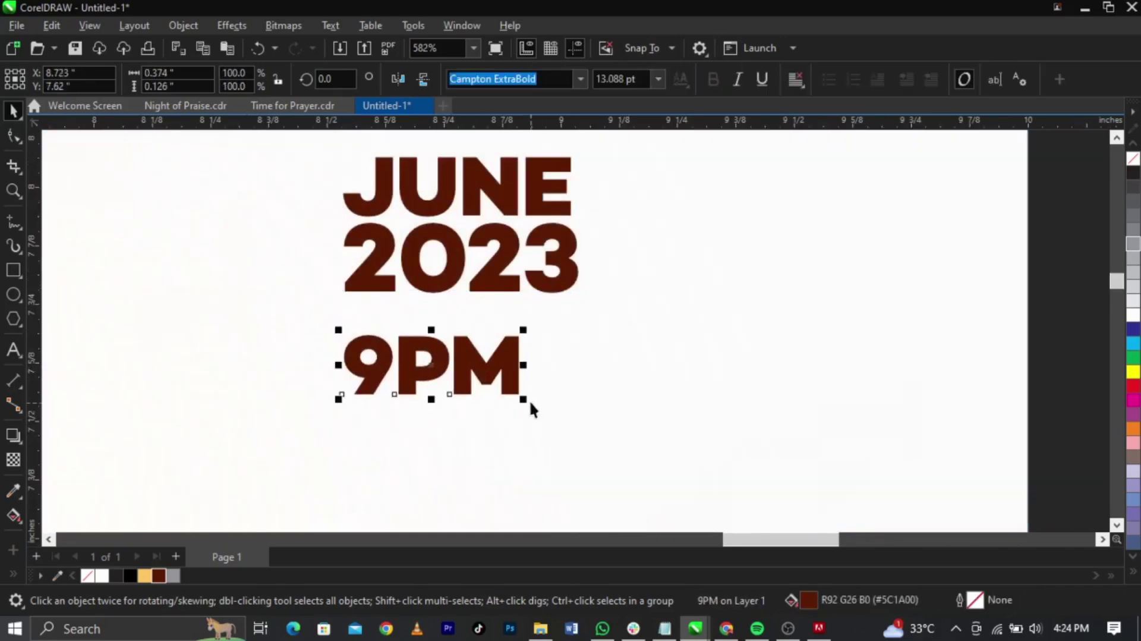
left_click_drag(529, 402, 581, 443)
left_click(576, 276, "shift")
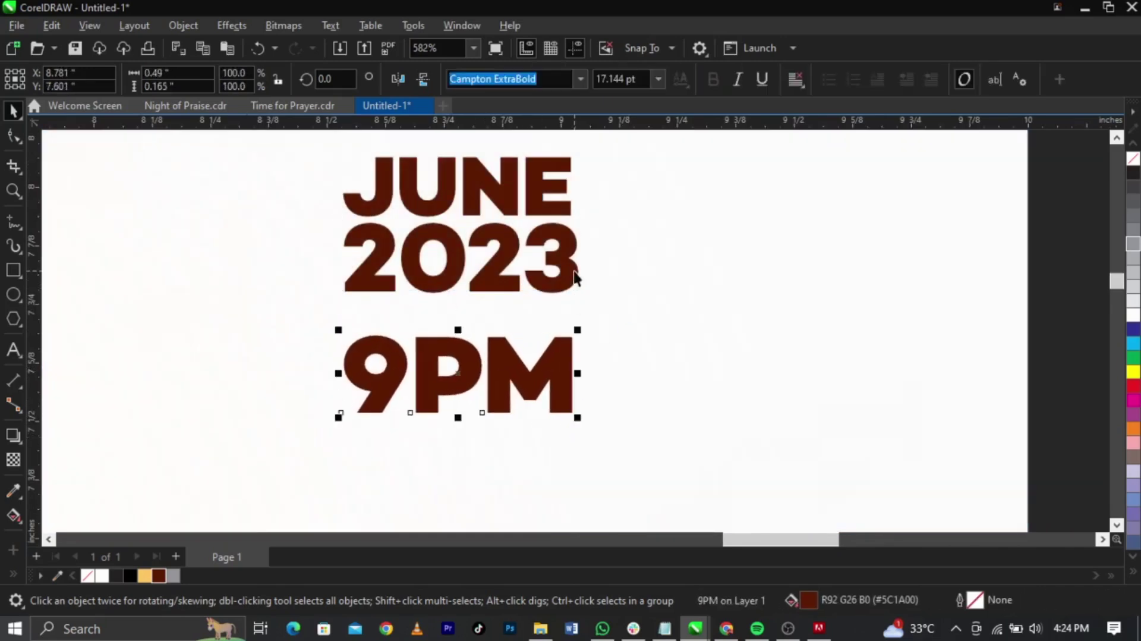
left_click(489, 331)
scroll(490, 331, "up", 2)
left_click_drag(510, 394, 507, 408)
- Draw a thin dark red divider bar between 2023 and 9PM
mouse_move(250, 308)
left_mouse_down()
mouse_move(613, 326)
mouse_move(632, 315)
left_mouse_up()
key("space")
left_click(159, 576)
scroll(565, 403, "down", 4)
left_click(565, 416, "shift")
- Shrink the top line, retype it as THURSDAY'S IN, and place it above JUNE
left_click(642, 284)
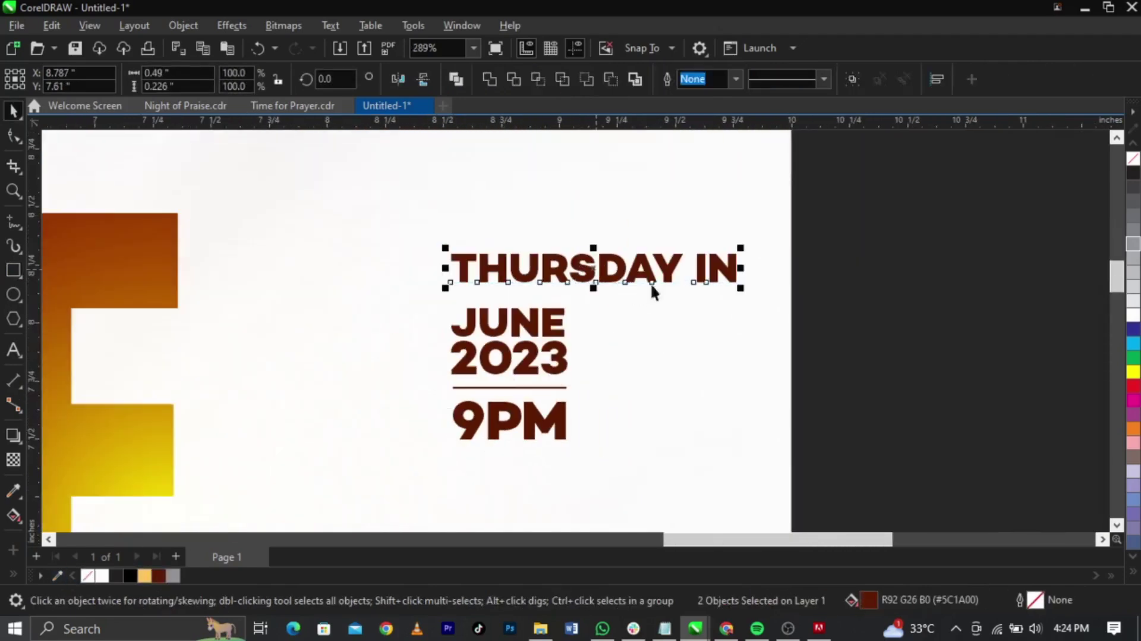
left_click_drag(742, 290, 573, 297)
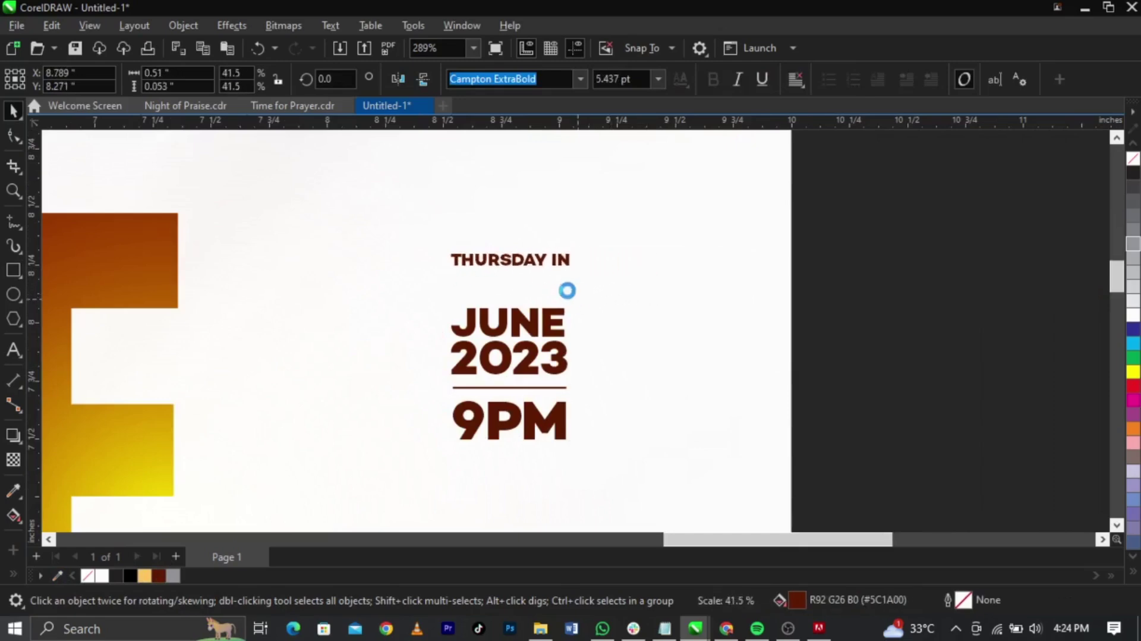
scroll(538, 256, "up", 3)
double_click(538, 256)
type("S")
left_click(545, 257)
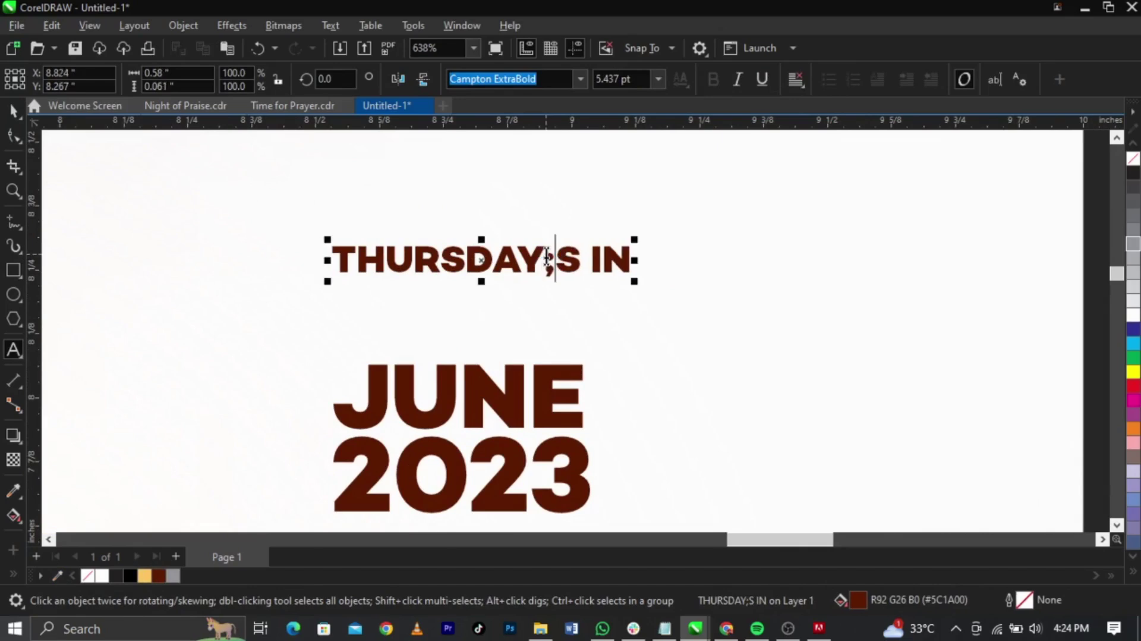
type("'")
left_click_drag(635, 277, 581, 355)
- Move the date block up and right, align its top to a new guide, and scale it up slightly
scroll(548, 267, "down", 5)
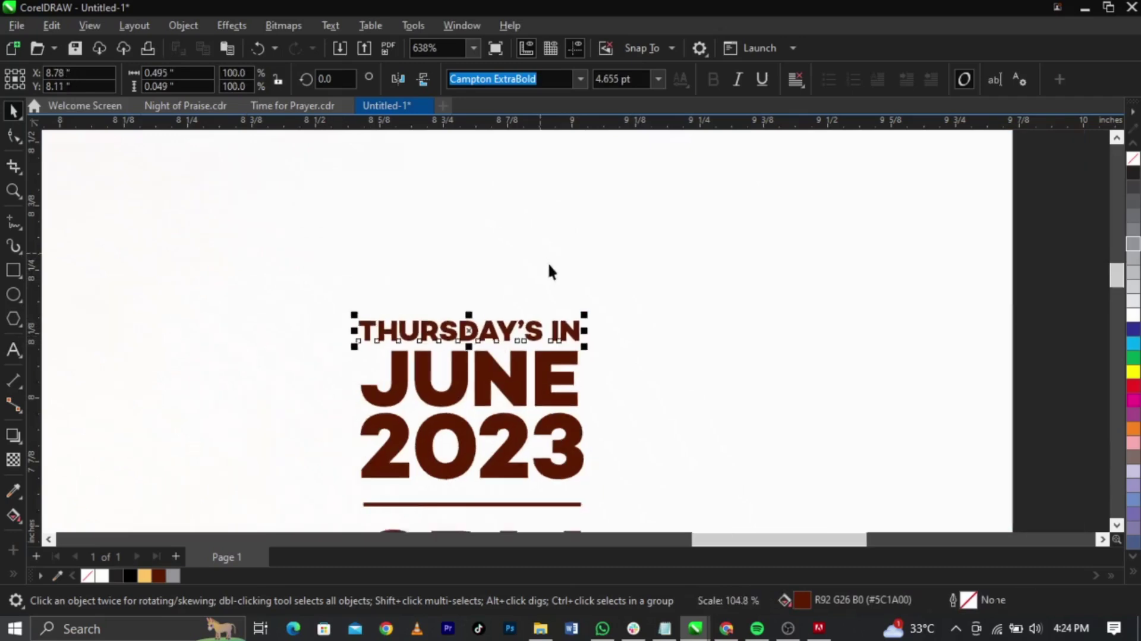
left_click_drag(886, 224, 437, 391)
left_click_drag(545, 342, 612, 291)
left_click_drag(532, 128, 545, 234)
left_click_drag(835, 397, 523, 211)
scroll(612, 220, "up", 3)
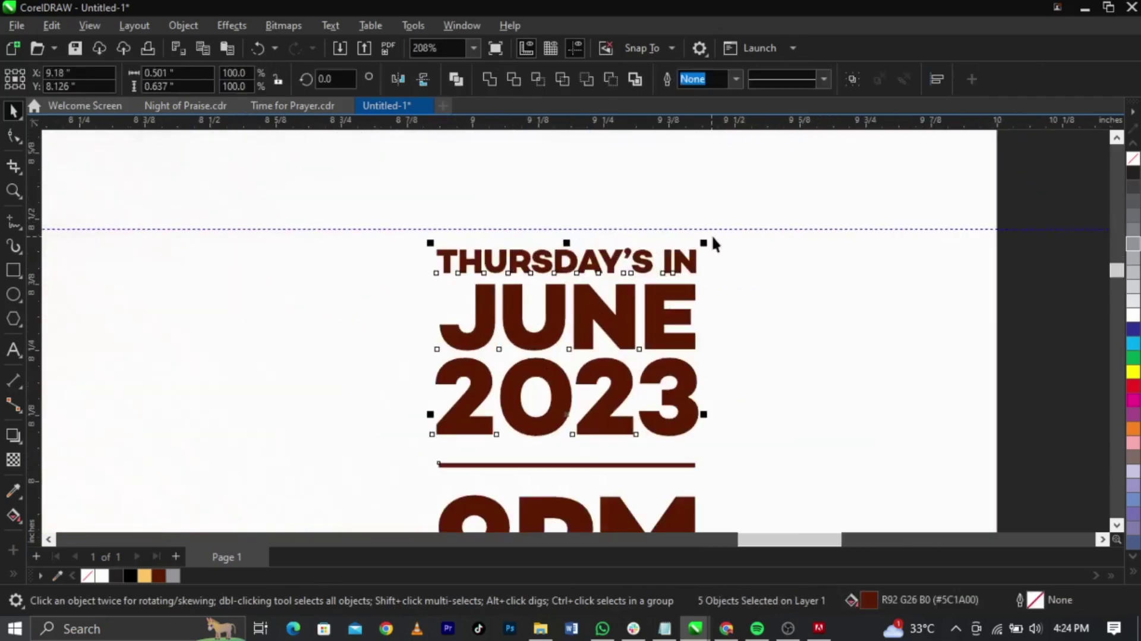
left_click_drag(706, 244, 719, 221)
scroll(631, 194, "down", 2)
scroll(632, 194, "down", 5)
left_click(762, 209)
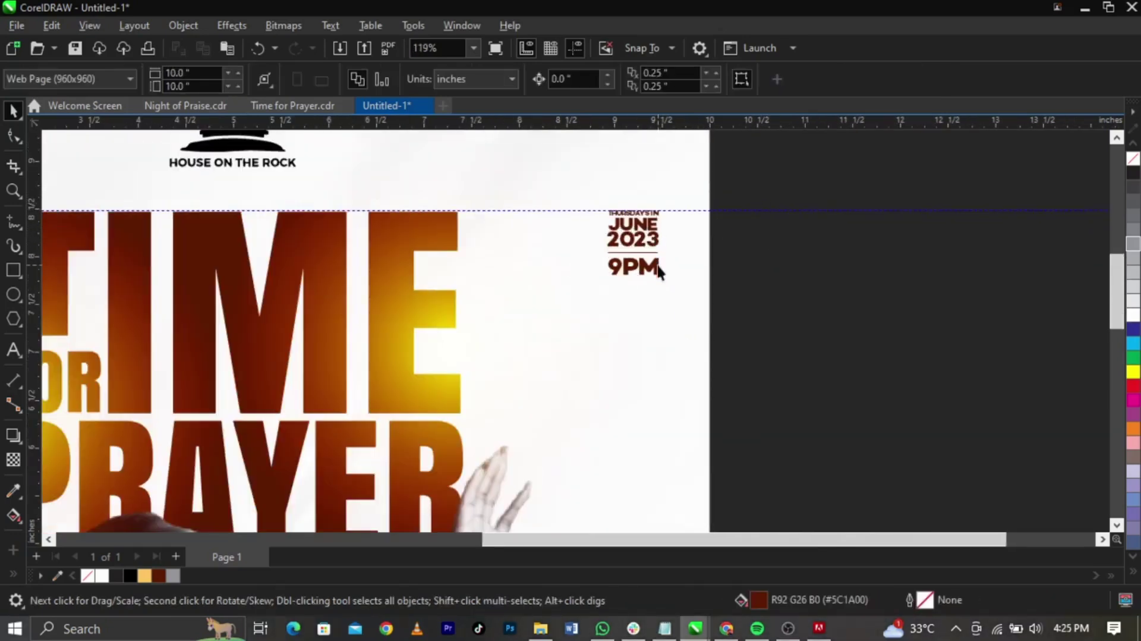
- Copy JUNE below 9PM, retype it as the phone number, and add a second line of it
left_click_drag(658, 324, 658, 326)
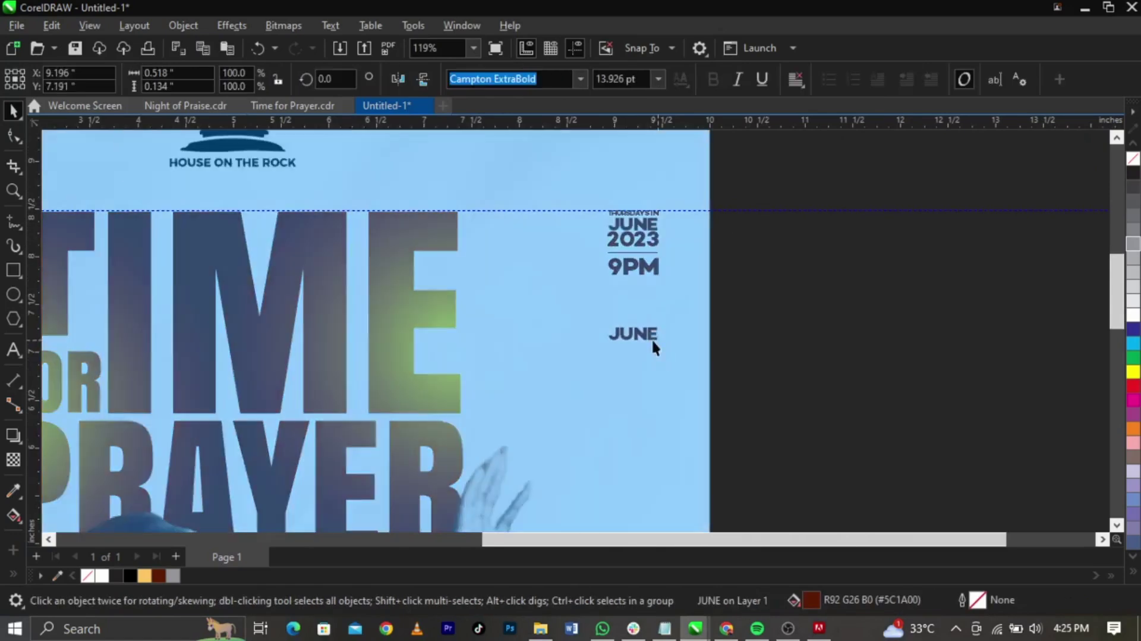
double_click(653, 333)
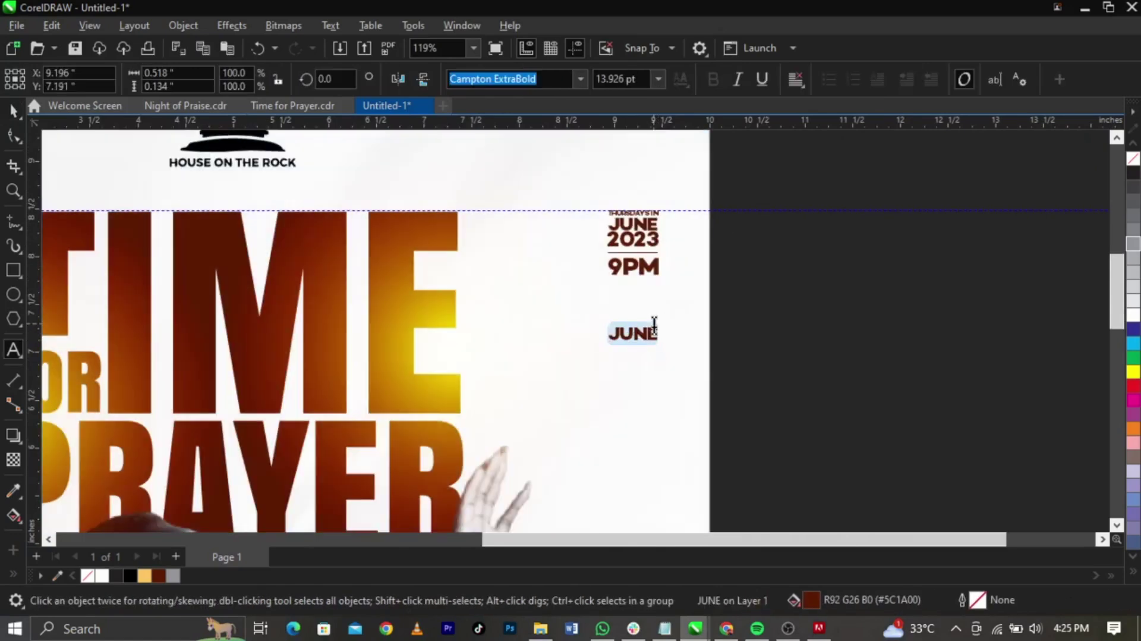
type("+234")
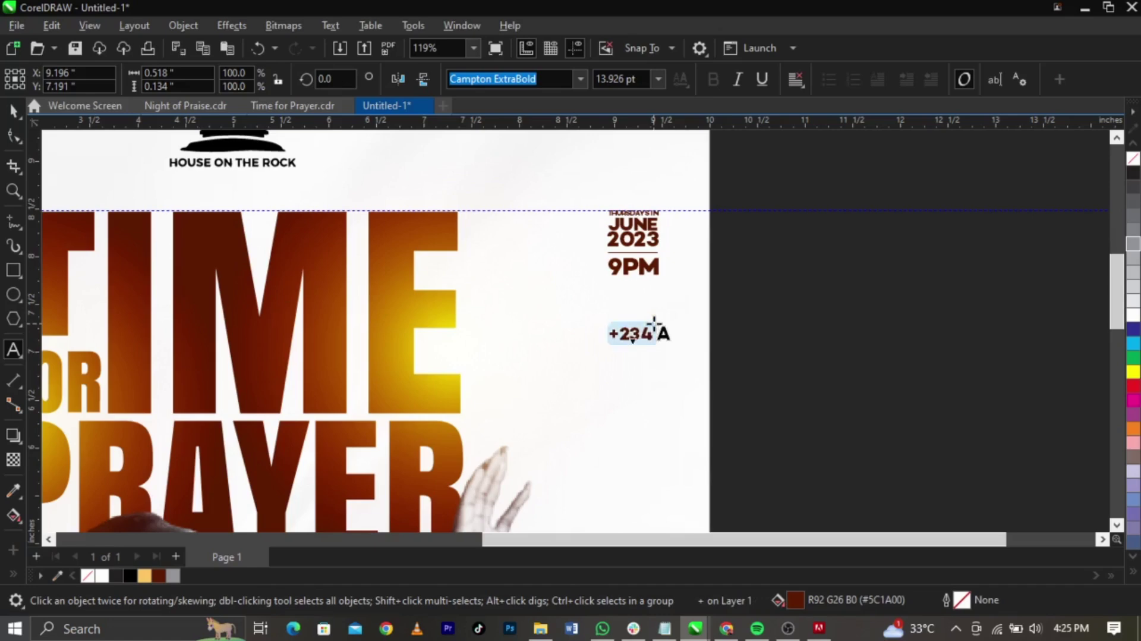
type("0904567")
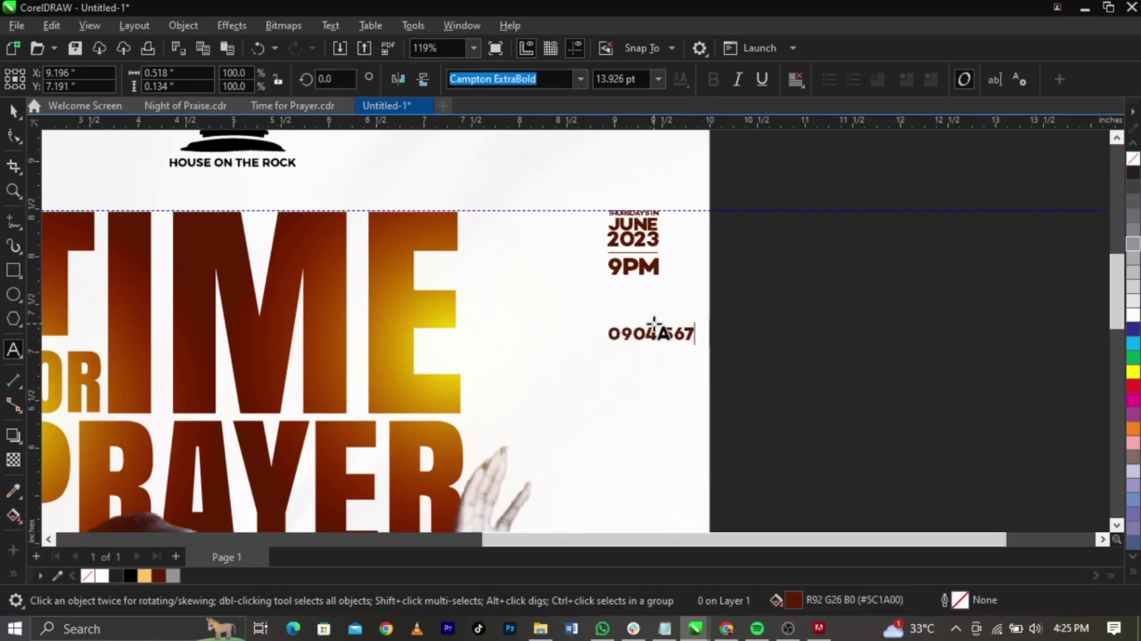
key("BackSpace")
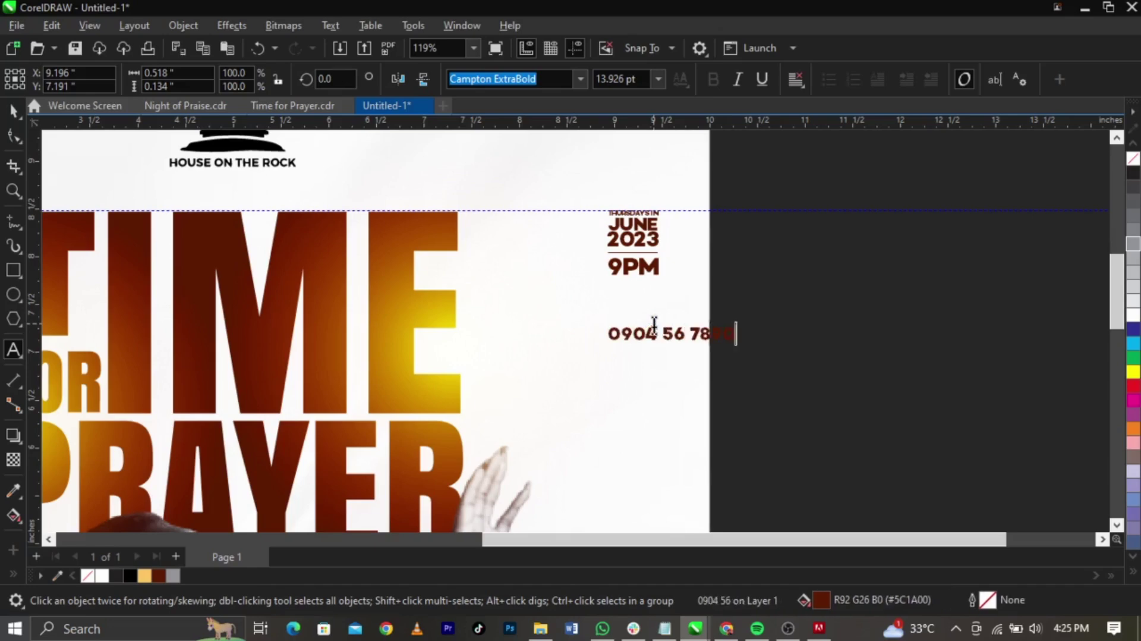
key("ctrl+a")
key("ctrl+c")
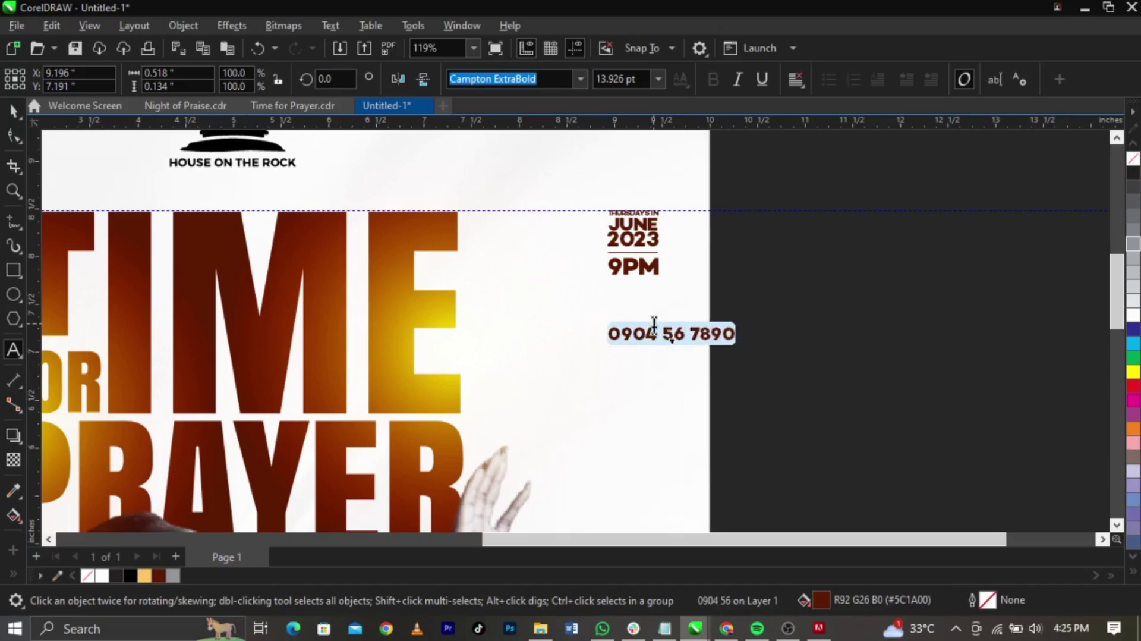
key("End")
key("Return")
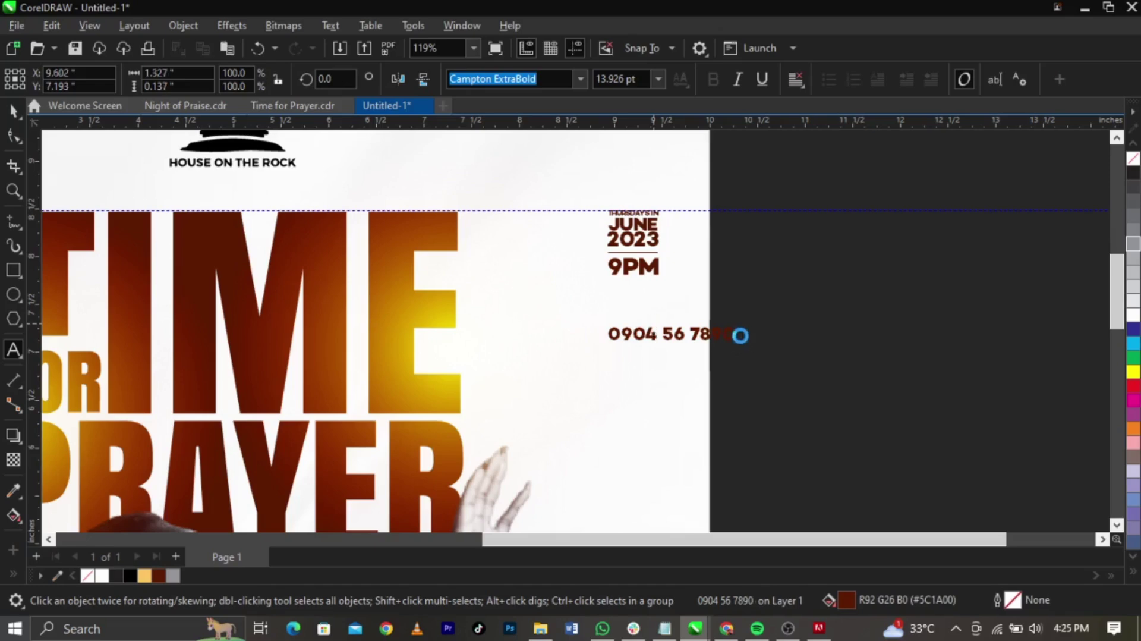
key("ctrl+v")
- Tighten the spacing between the two number lines and place the block below the date
key("ctrl+space")
scroll(739, 350, "up", 4)
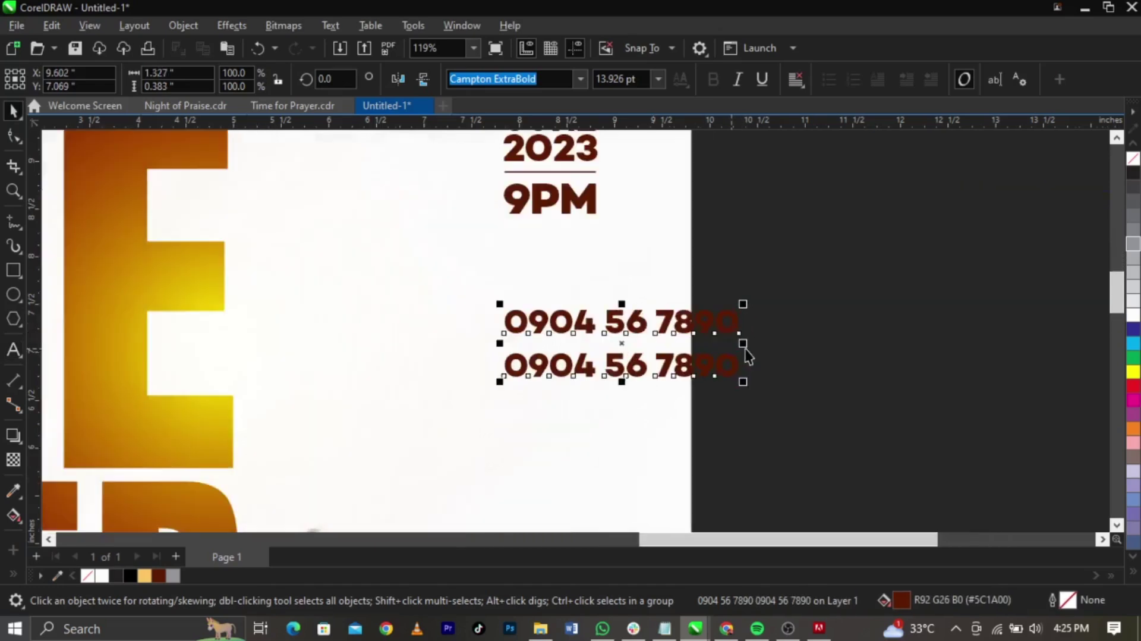
left_click(14, 142)
left_click_drag(496, 384, 496, 360)
key("space")
left_click_drag(736, 365, 508, 344)
- Create a vertical 'For Info:' text label
double_click(511, 348)
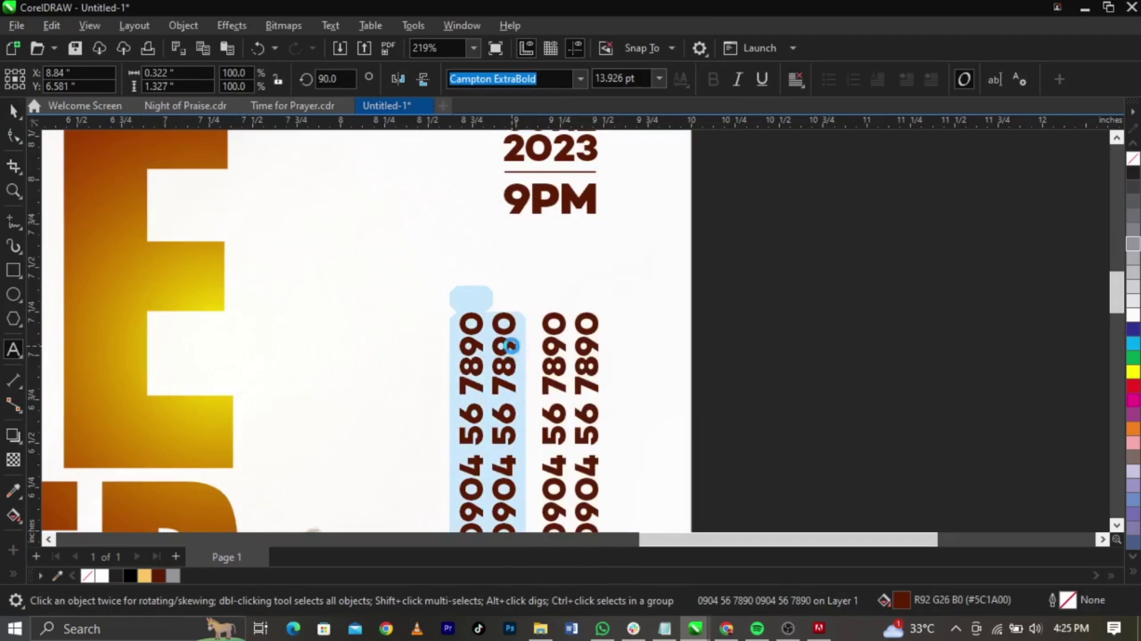
type("For Info")
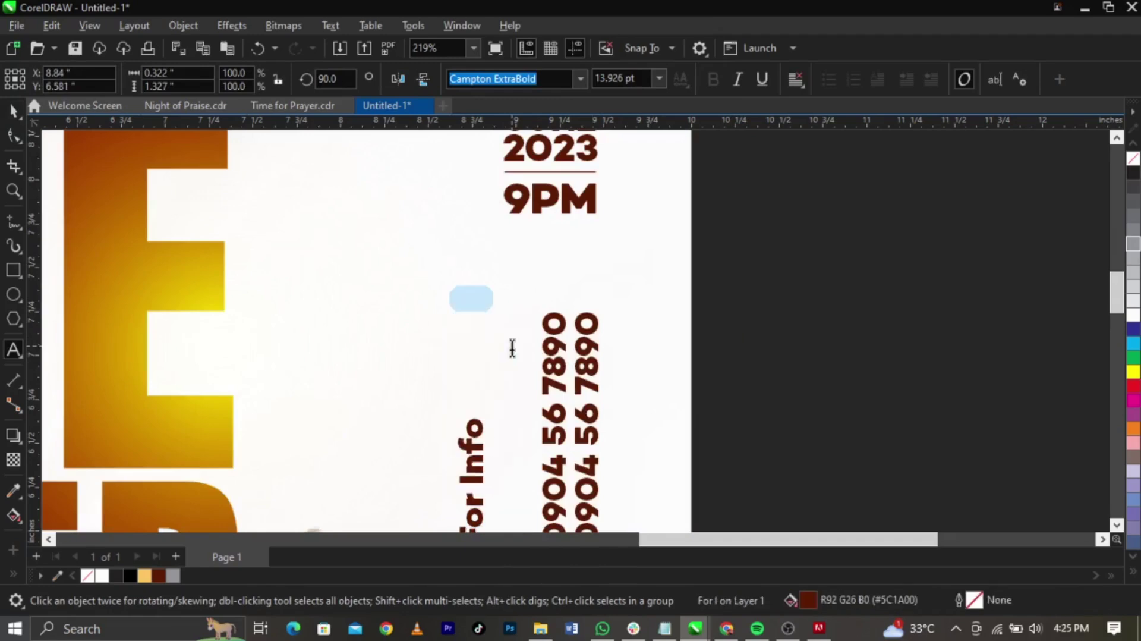
type(":")
key("ctrl+space")
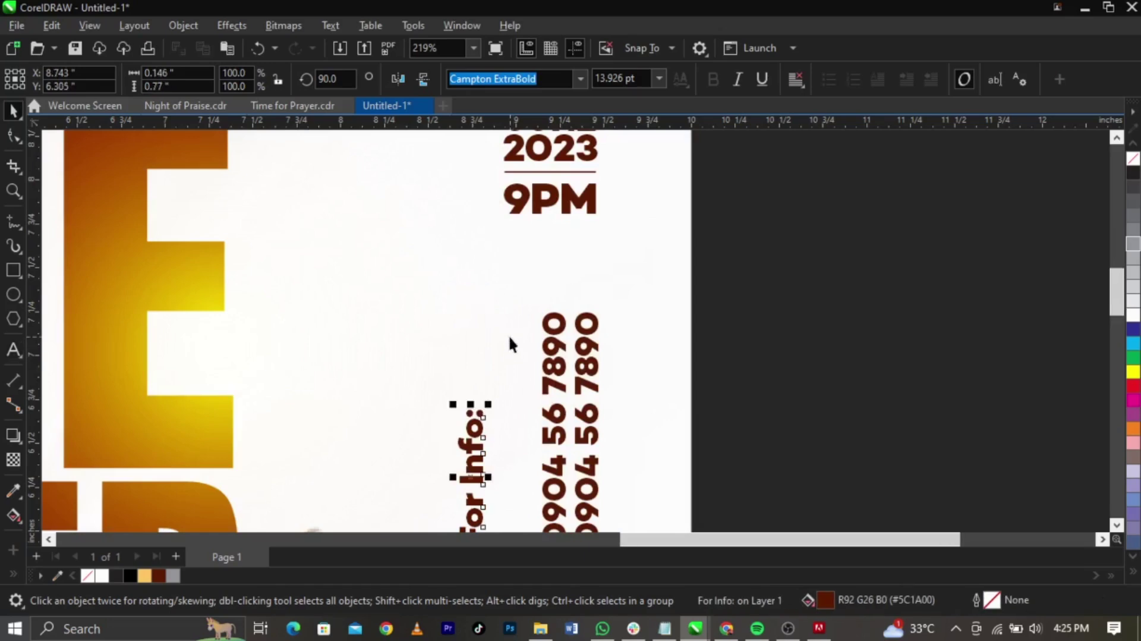
scroll(509, 334, "down", 2)
scroll(494, 484, "up", 2)
- Position the 'For Info:' label right beside the two phone number lines
left_click_drag(490, 449, 534, 445)
left_click(546, 455, "shift")
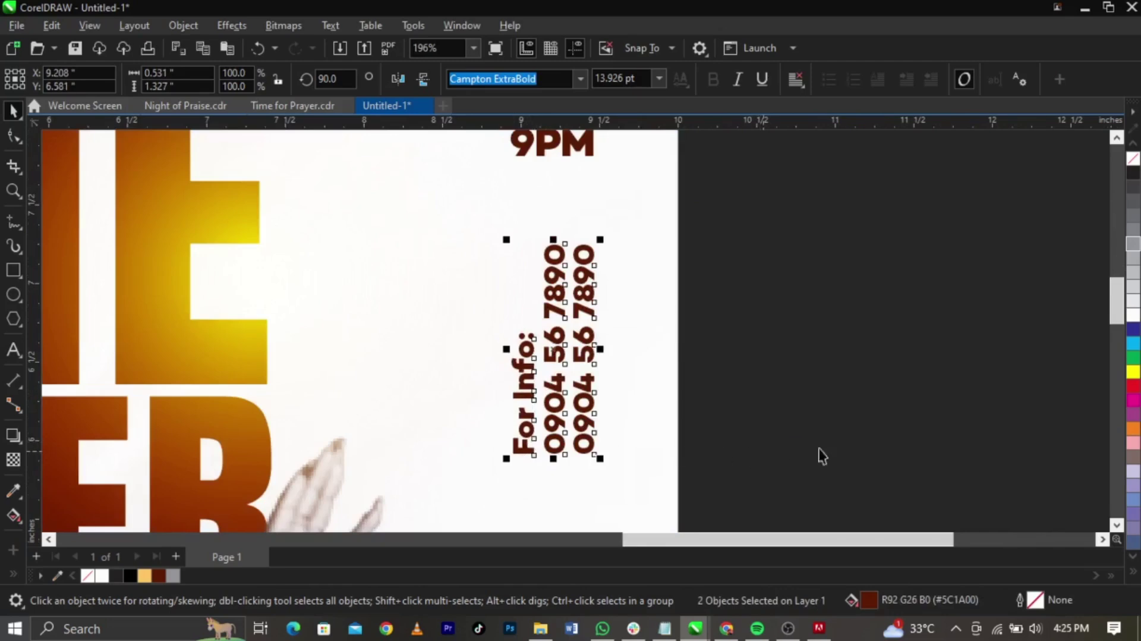
left_click(660, 375)
scroll(678, 387, "down", 4)
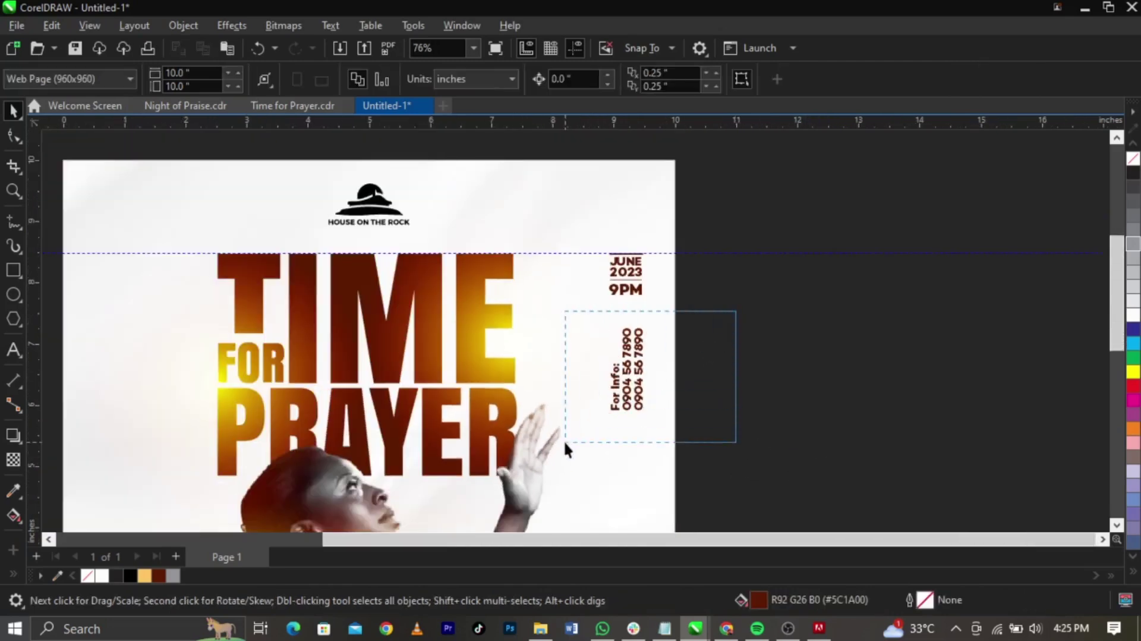
left_click_drag(565, 443, 564, 442)
scroll(604, 415, "up", 2)
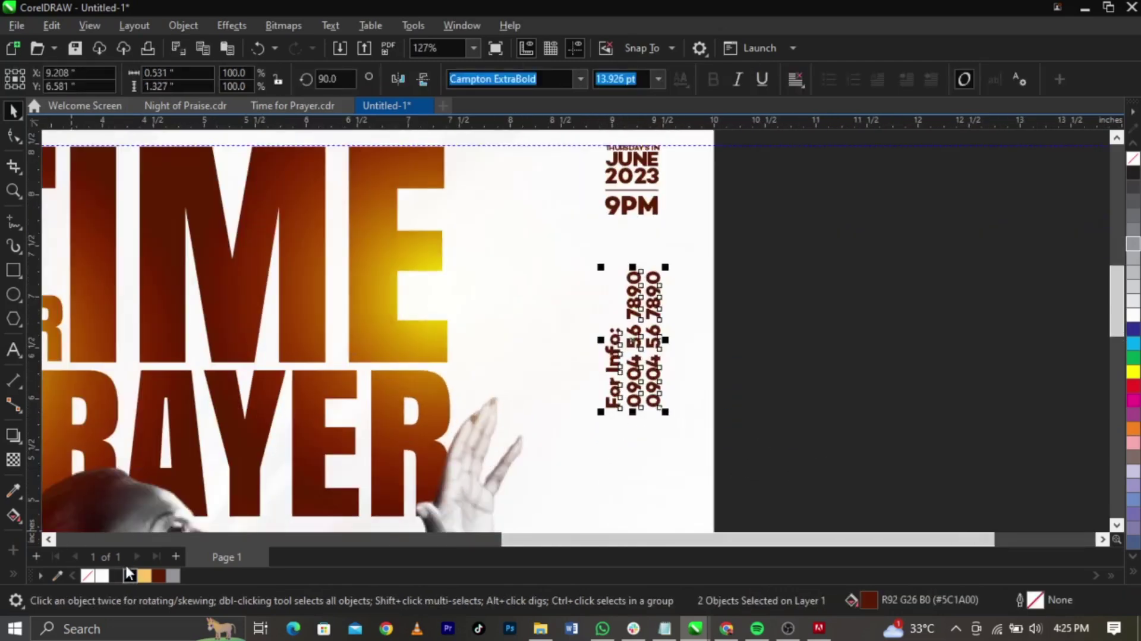
left_click(869, 375)
scroll(897, 345, "down", 4)
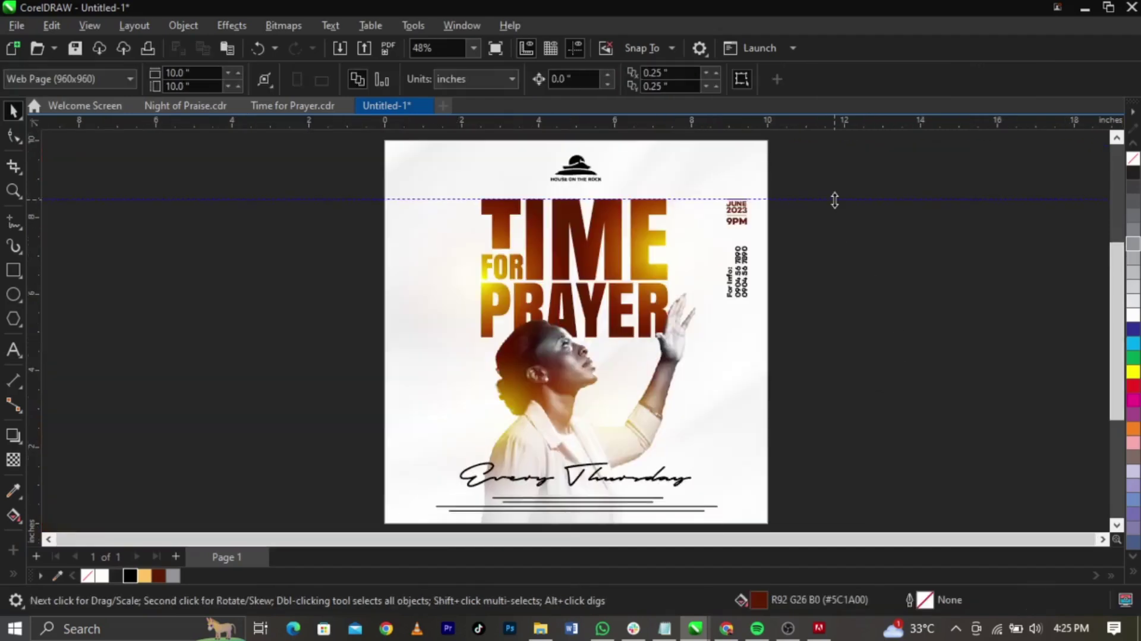
- Enlarge the date and contact texts slightly and shift the vertical contact texts lower
left_click_drag(842, 354, 714, 201)
left_click_drag(719, 300, 713, 320)
left_click_drag(816, 395, 717, 250)
mouse_move(740, 291)
left_mouse_down()
mouse_move(745, 334)
mouse_move(739, 299)
left_mouse_up()
scroll(741, 297, "up", 5)
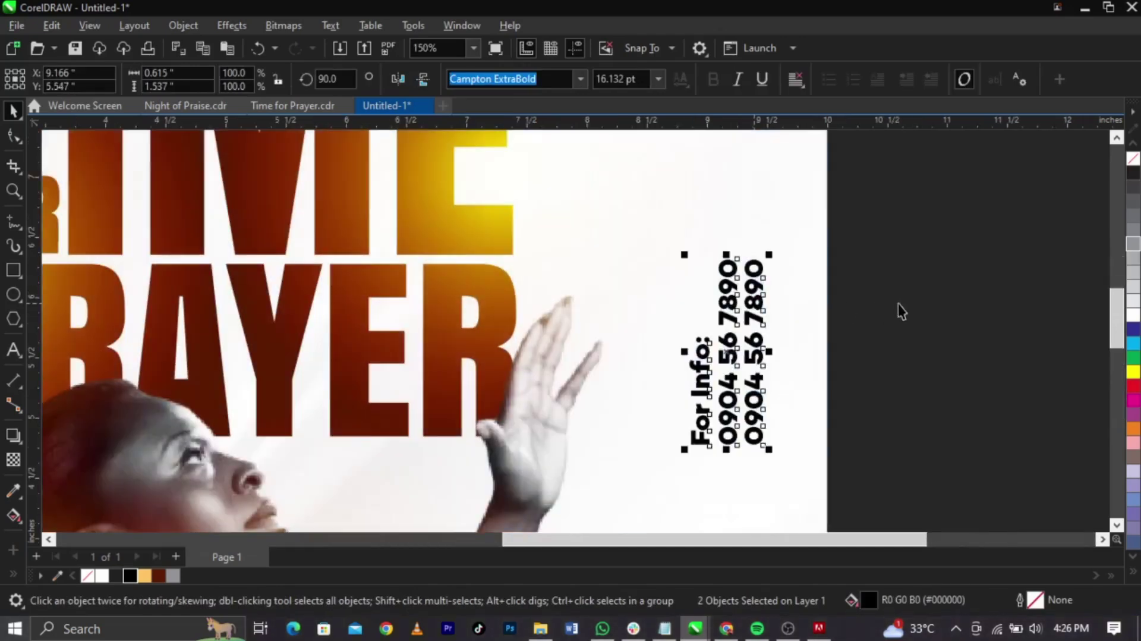
left_click(871, 303)
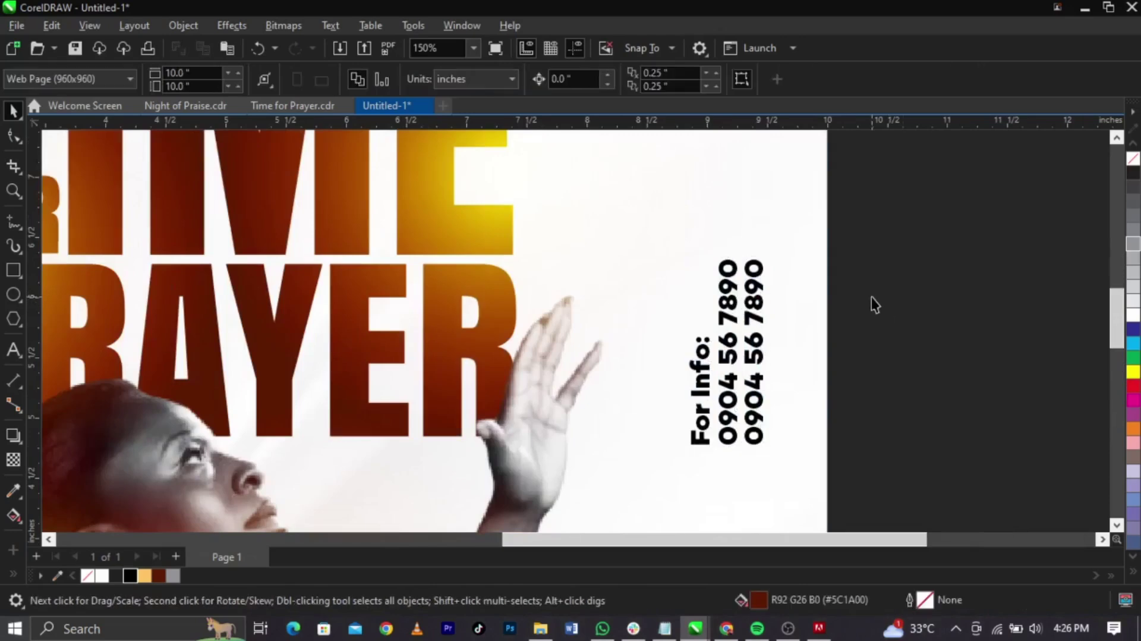
- Fit the whole flyer in the window and show it in Full-Screen Preview
scroll(872, 304, "down", 2)
scroll(873, 308, "down", 2)
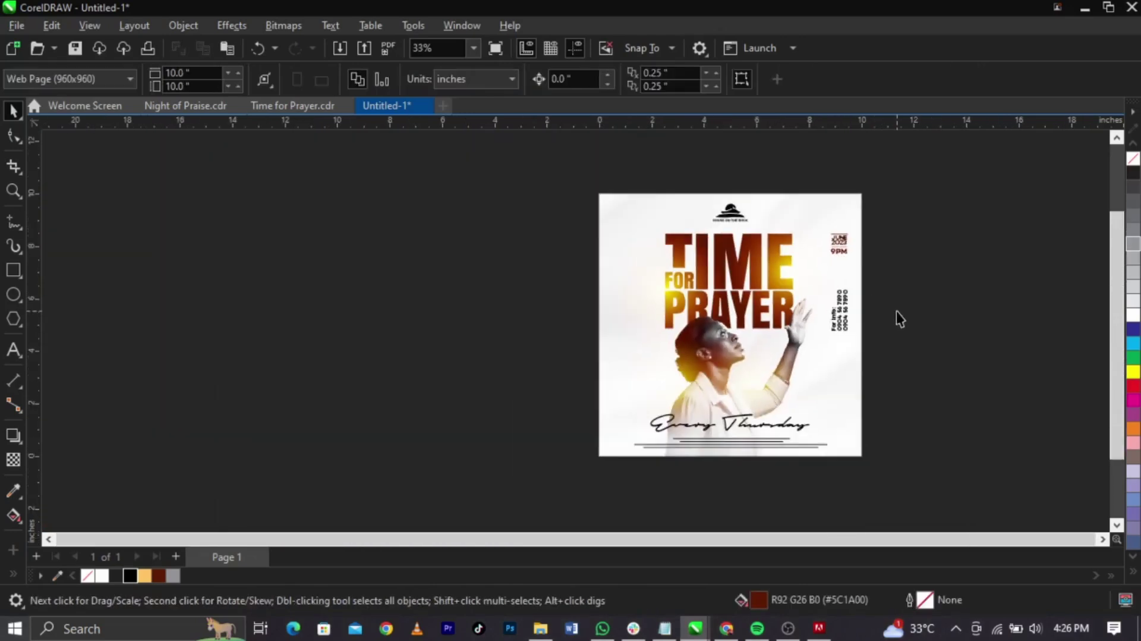
key("shift+F4")
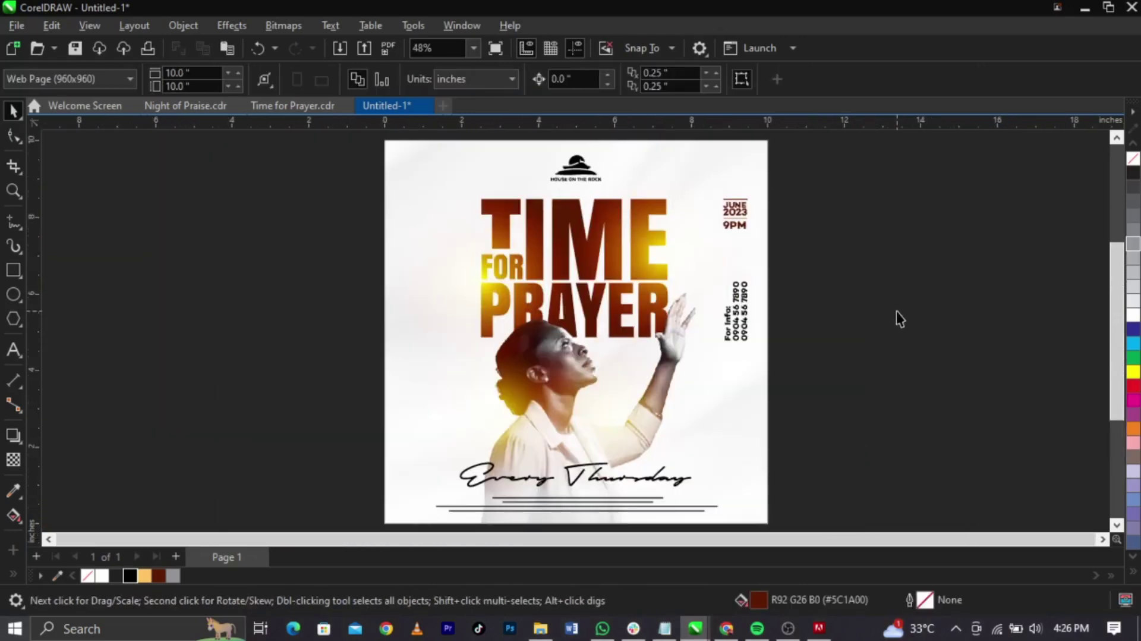
key("F9")
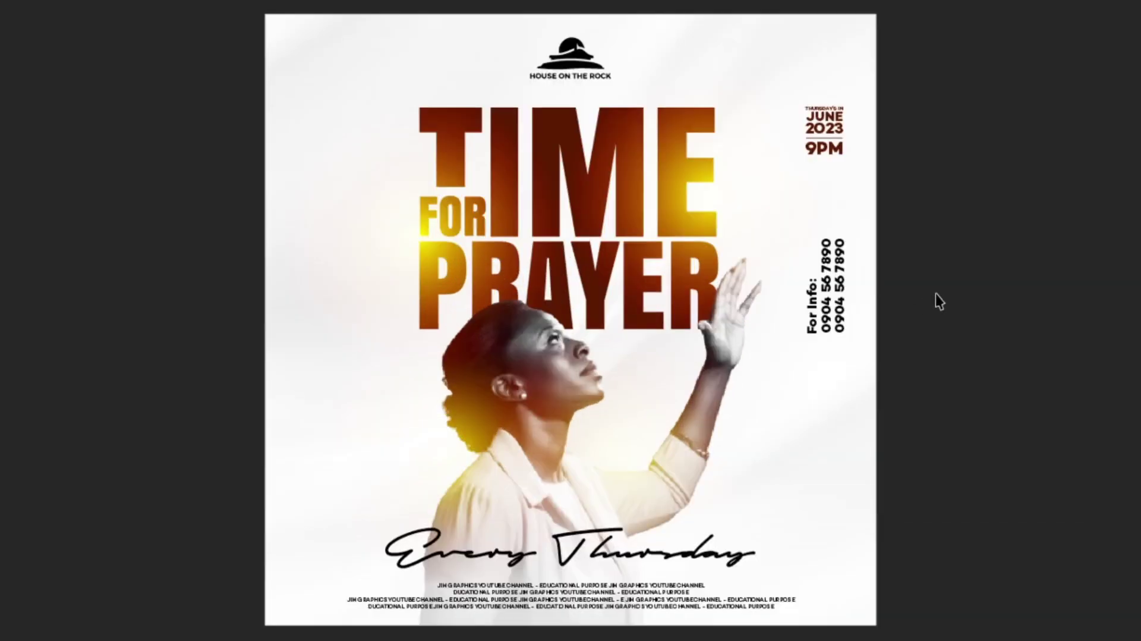